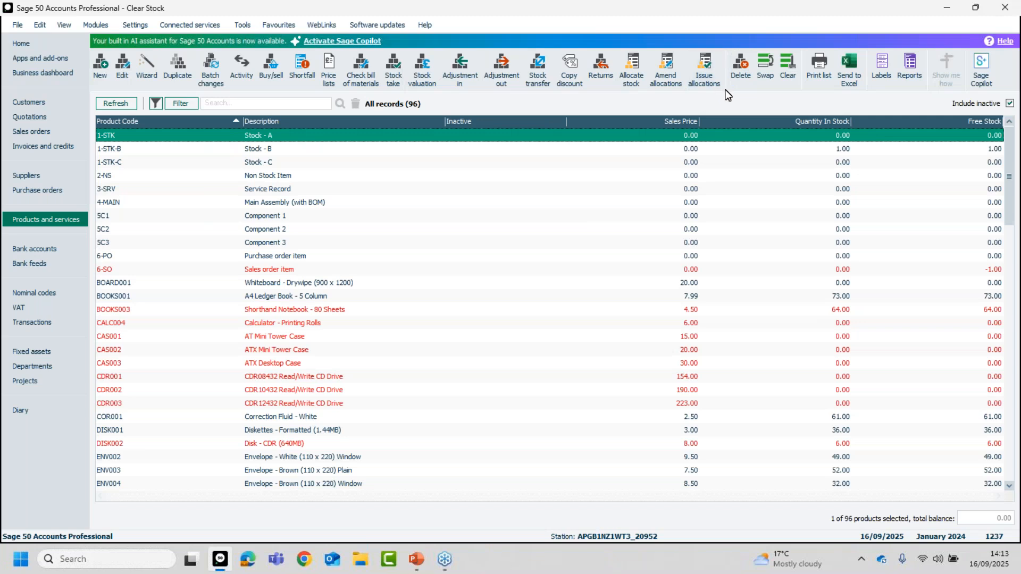
Delete the product record 1-STK (Stock - A) and confirm the deletion.
click(746, 66)
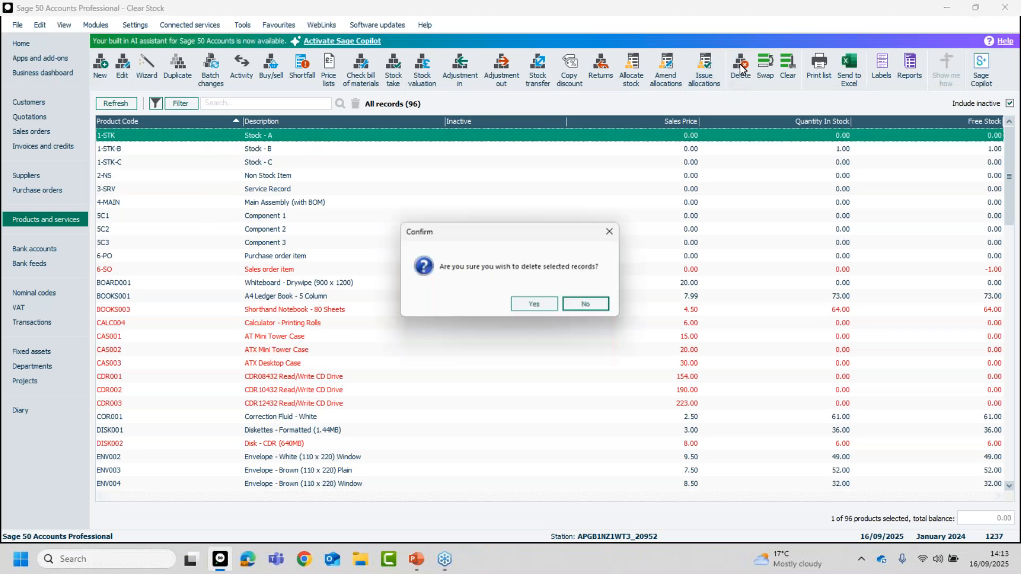
click(533, 305)
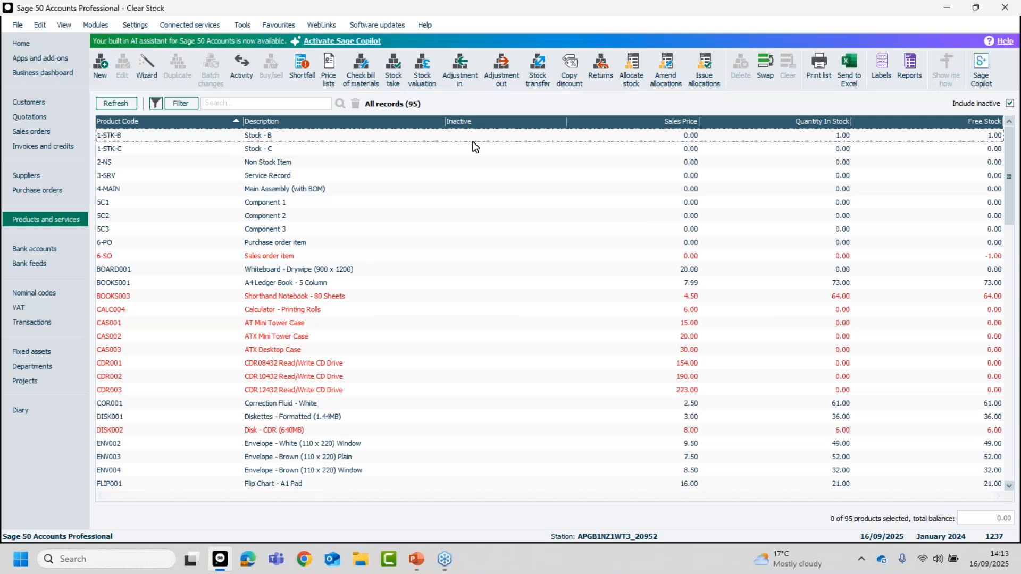
Try to delete the product record 1-STK-B (Stock - B).
click(157, 140)
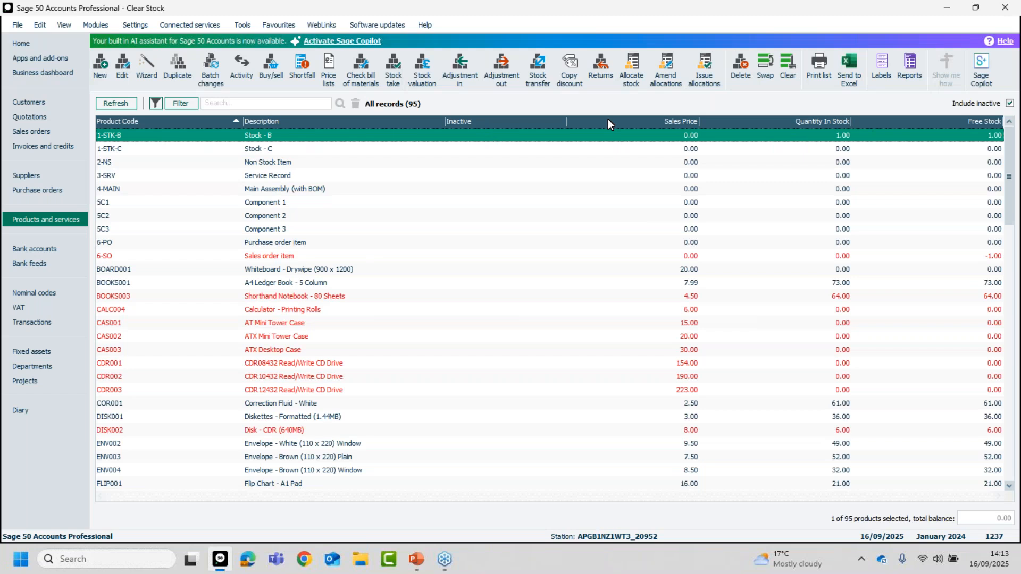
key(Delete)
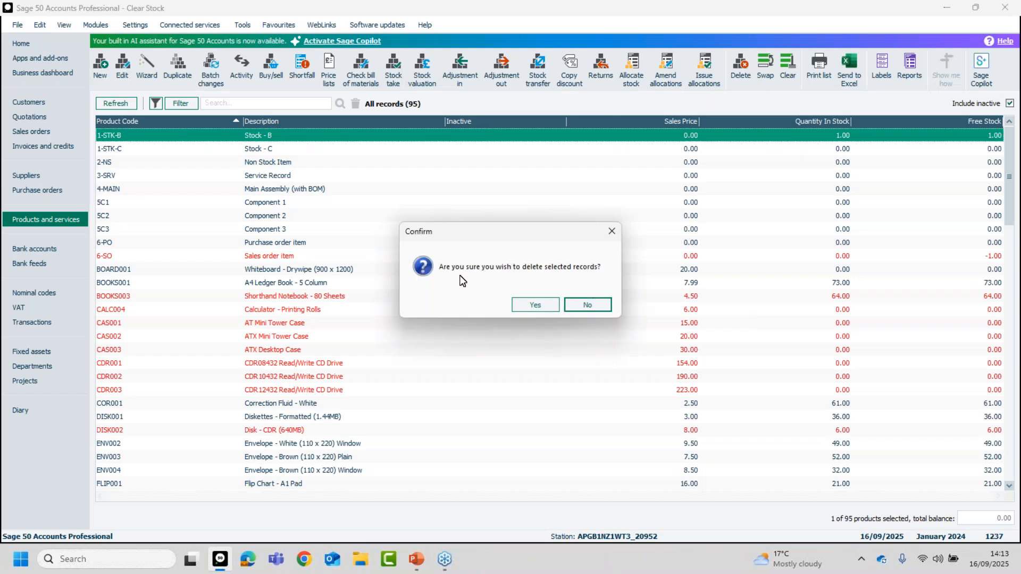
click(536, 305)
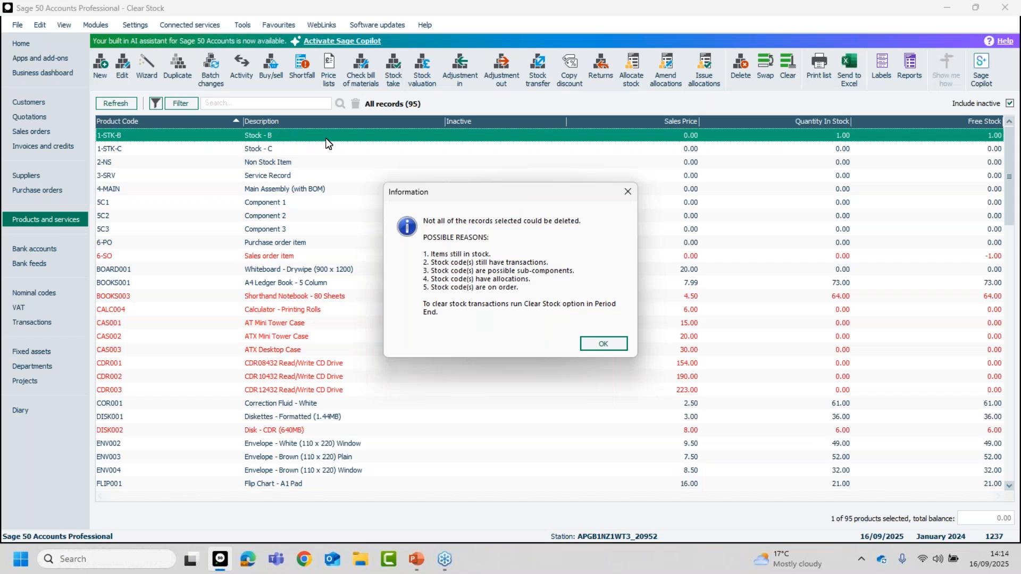
click(603, 344)
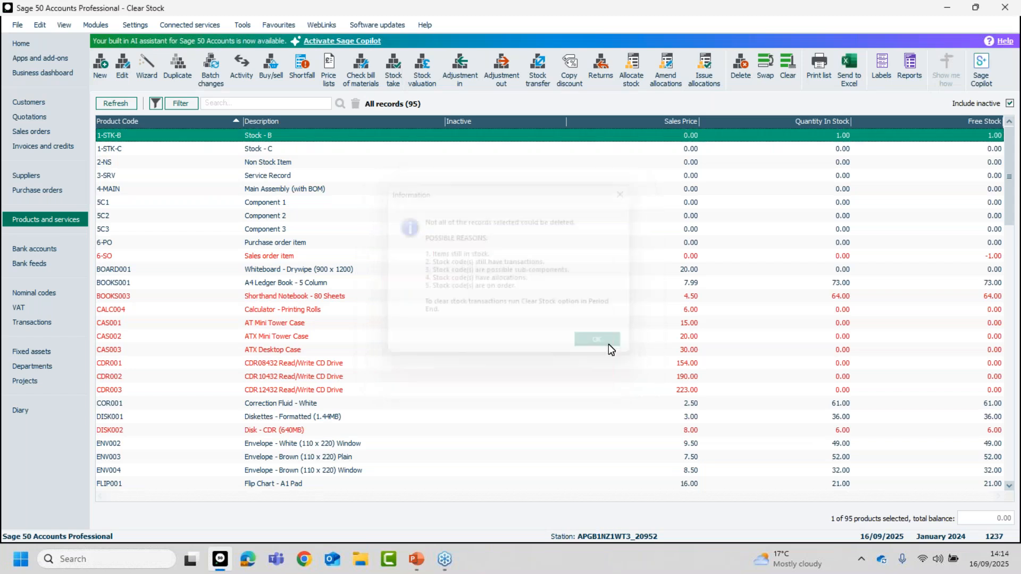
Review the transaction activity in the 1-STK-B product record, close the record and deselect it.
click(283, 134)
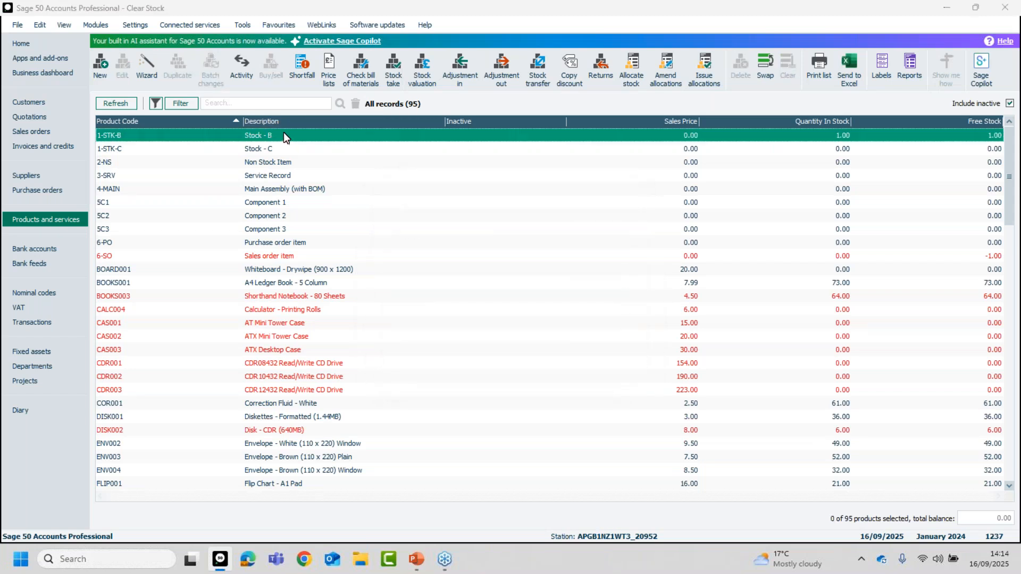
double_click(283, 134)
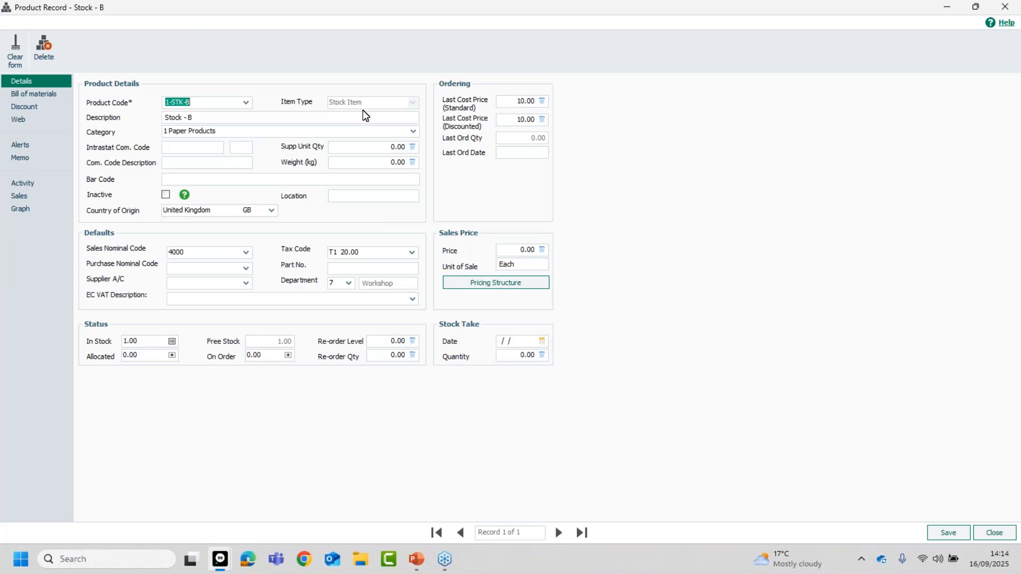
click(21, 183)
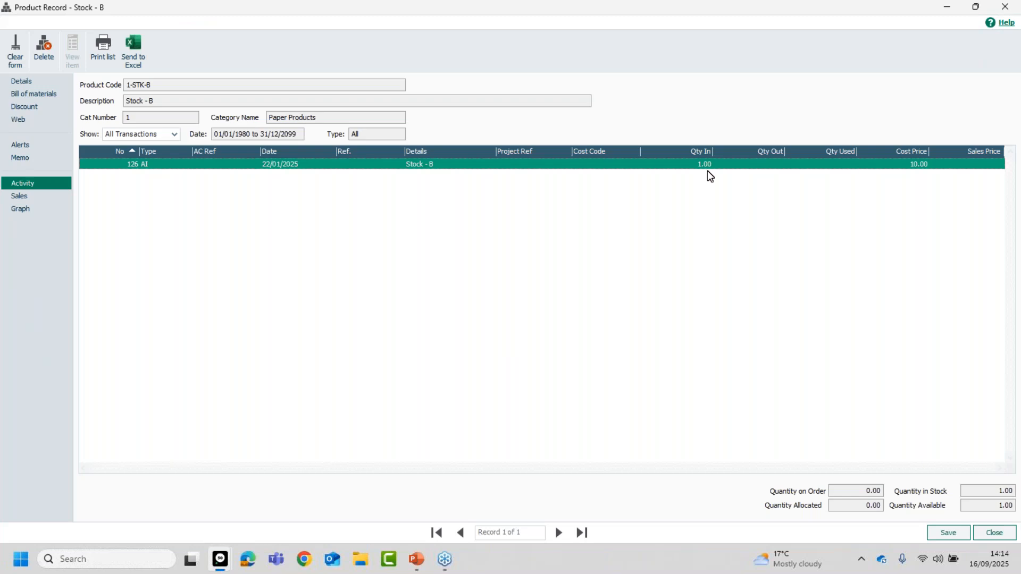
click(995, 533)
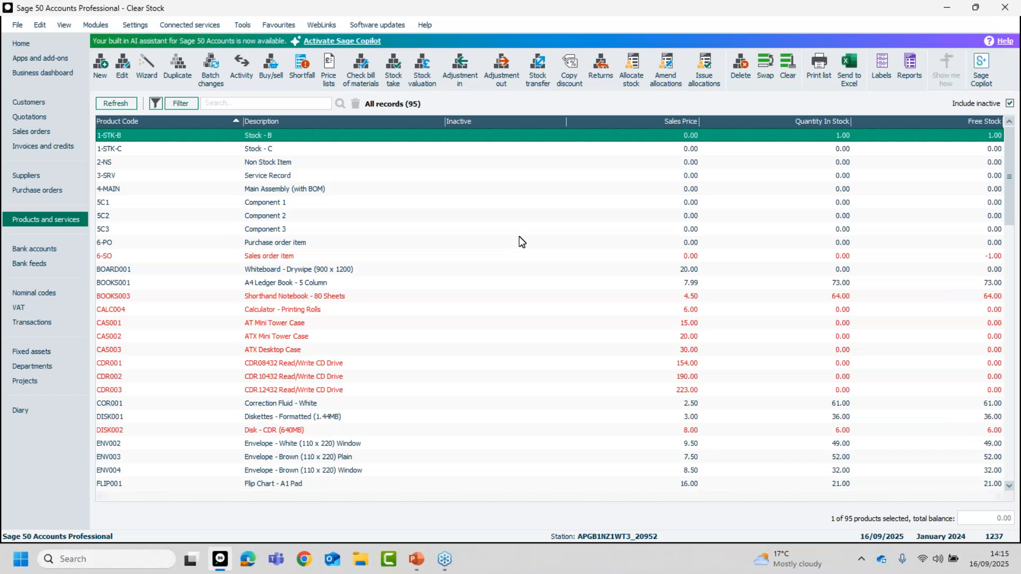
click(329, 138)
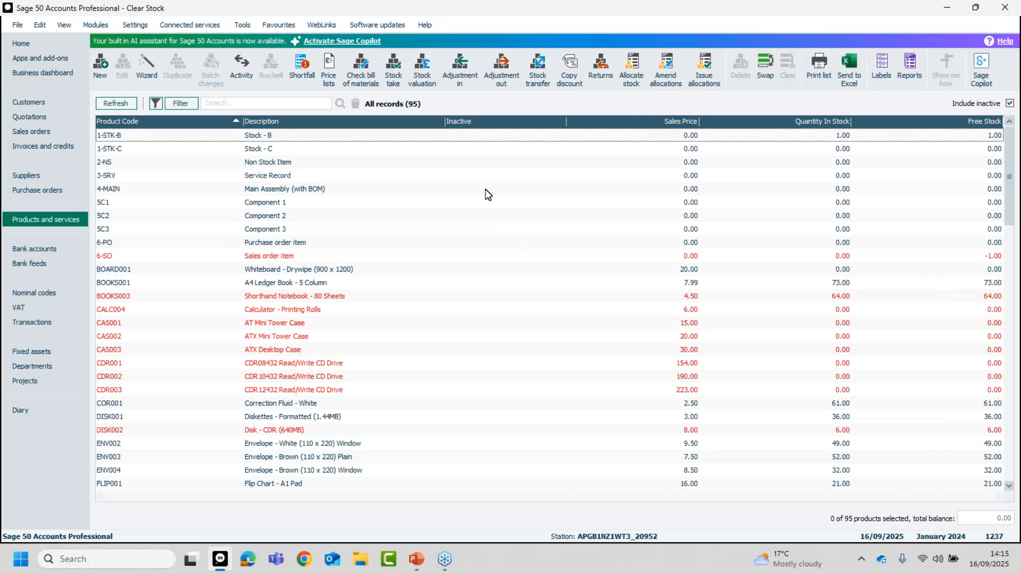
Check the transaction activity in the product record 2-NS (Non Stock Item) and close it.
click(267, 167)
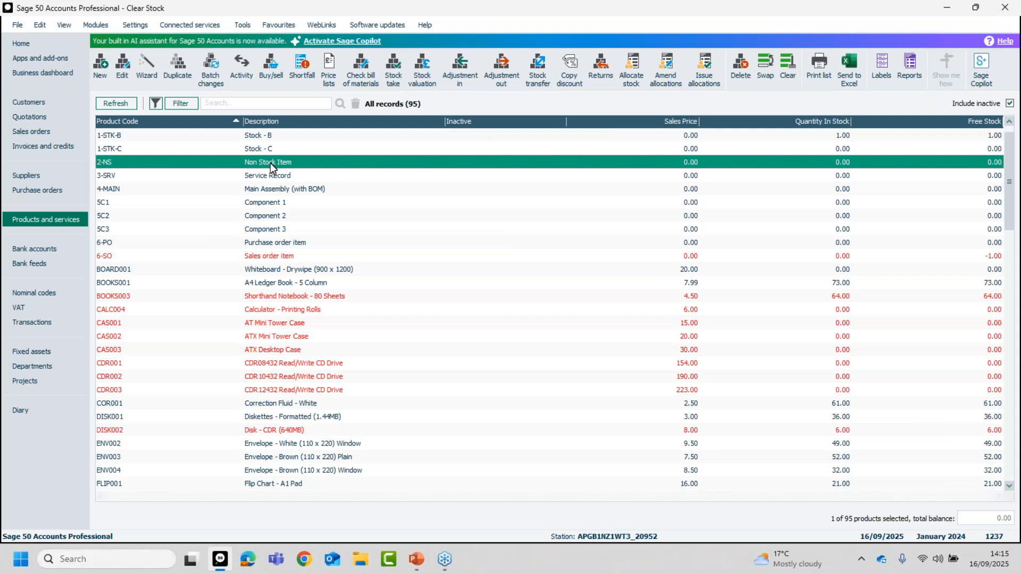
click(271, 162)
double_click(271, 163)
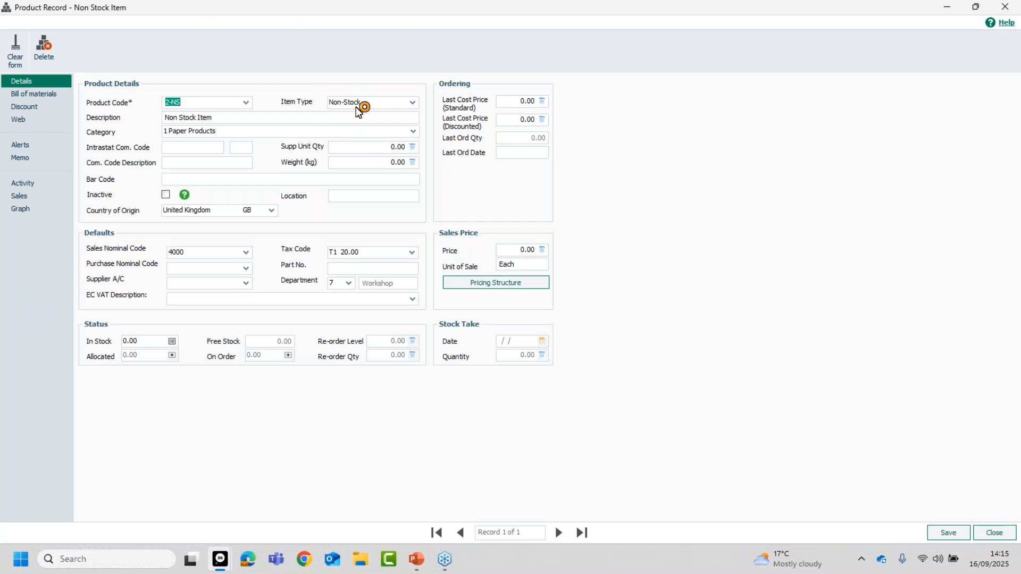
click(38, 185)
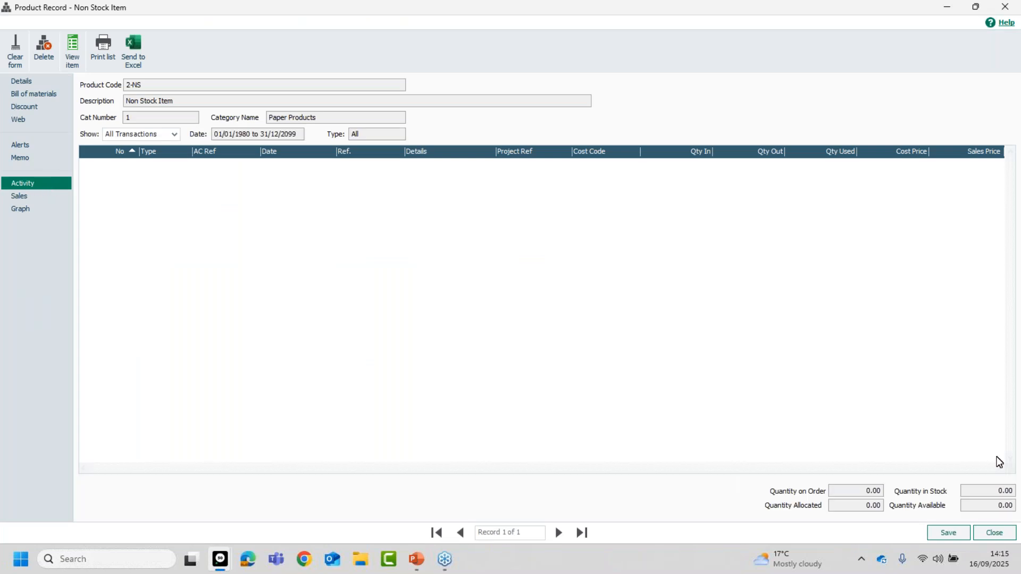
click(983, 534)
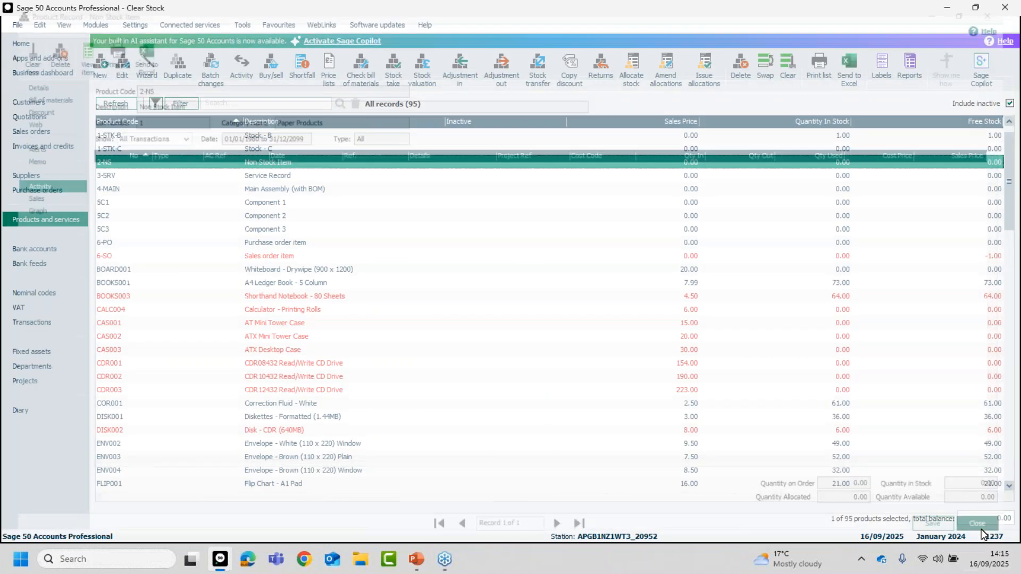
Check the item type and transaction activity in the product record 3-SRV (Service Record) and close it.
click(274, 180)
ctrl+click(270, 162)
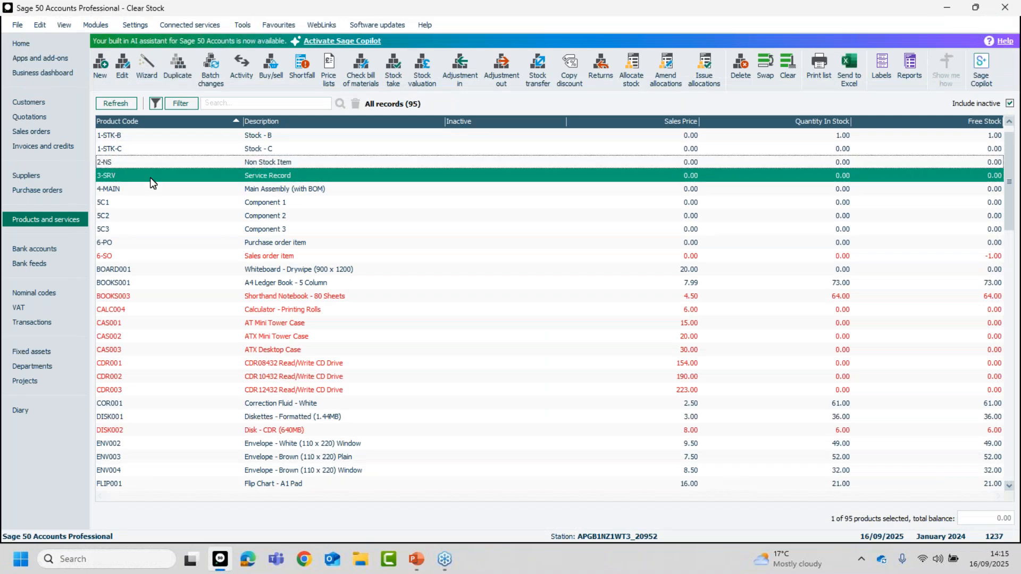
ctrl+click(270, 177)
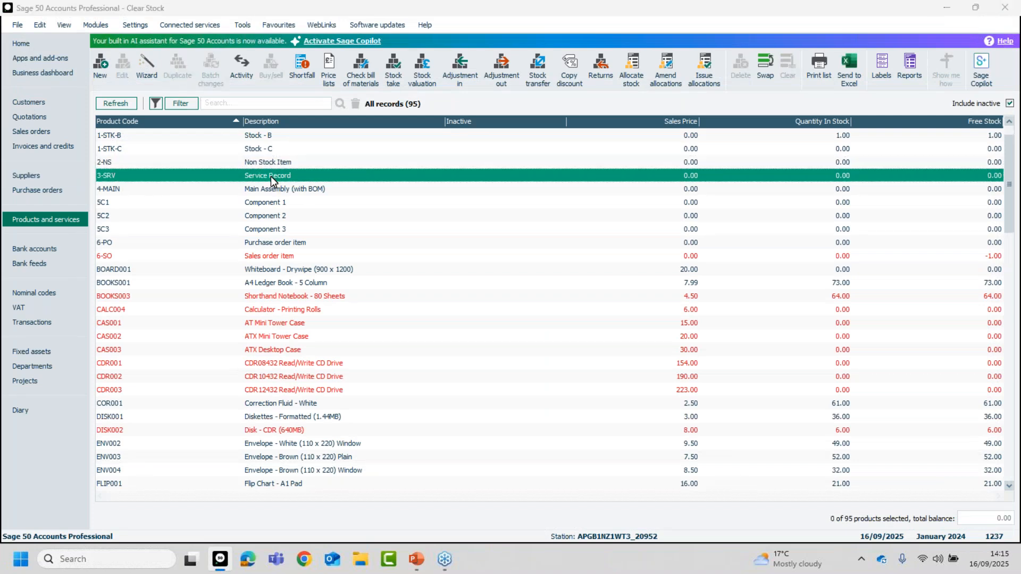
double_click(270, 177)
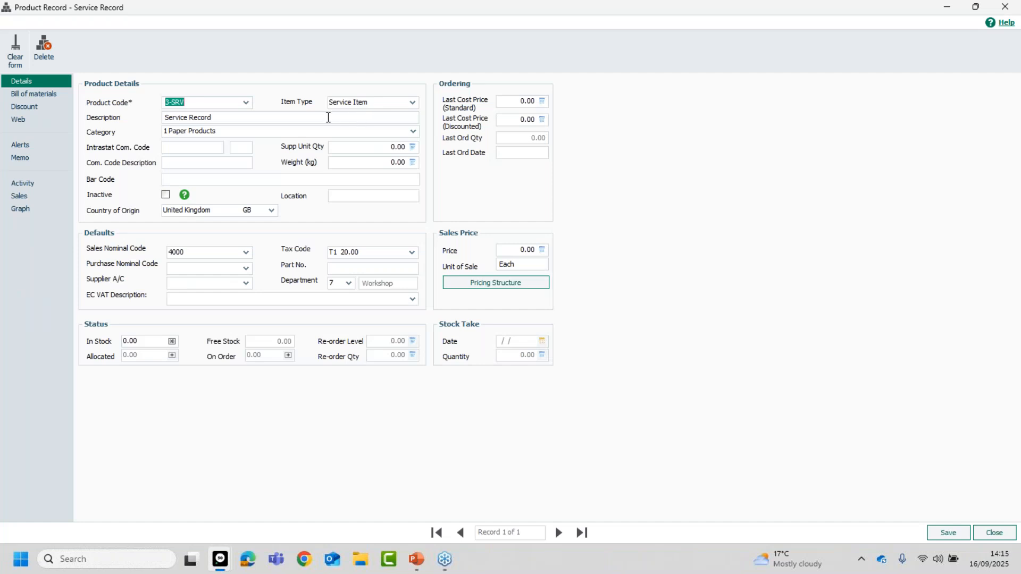
click(44, 183)
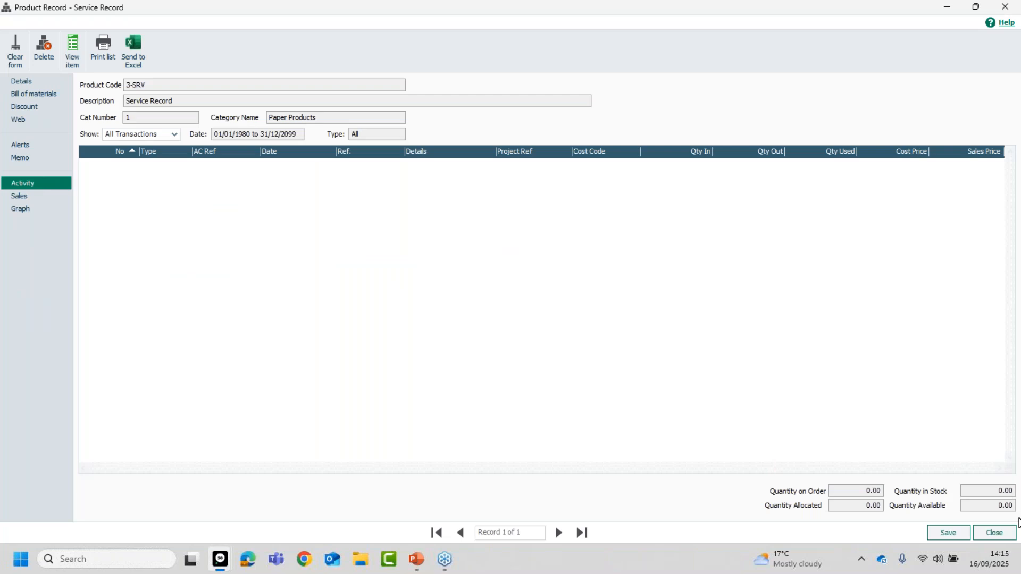
click(995, 533)
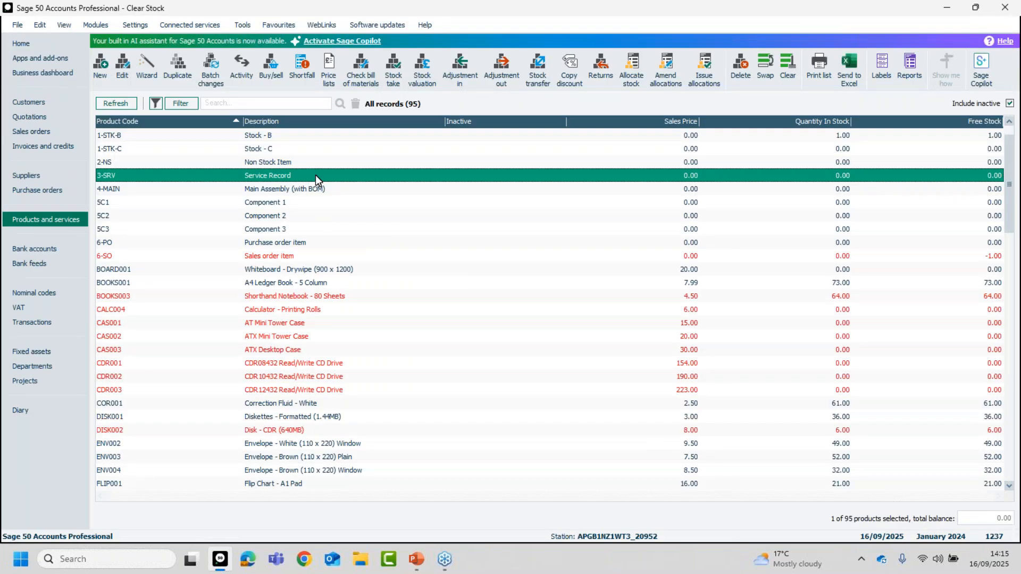
Open only the 2-NS (Non Stock Item) product record, delete it from within the record window and close the window.
click(287, 165)
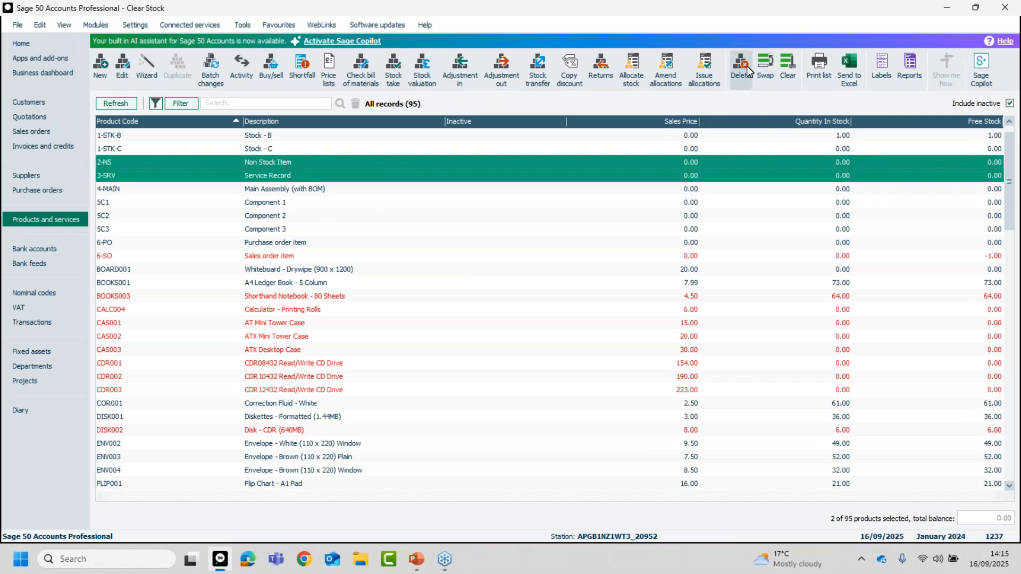
click(272, 177)
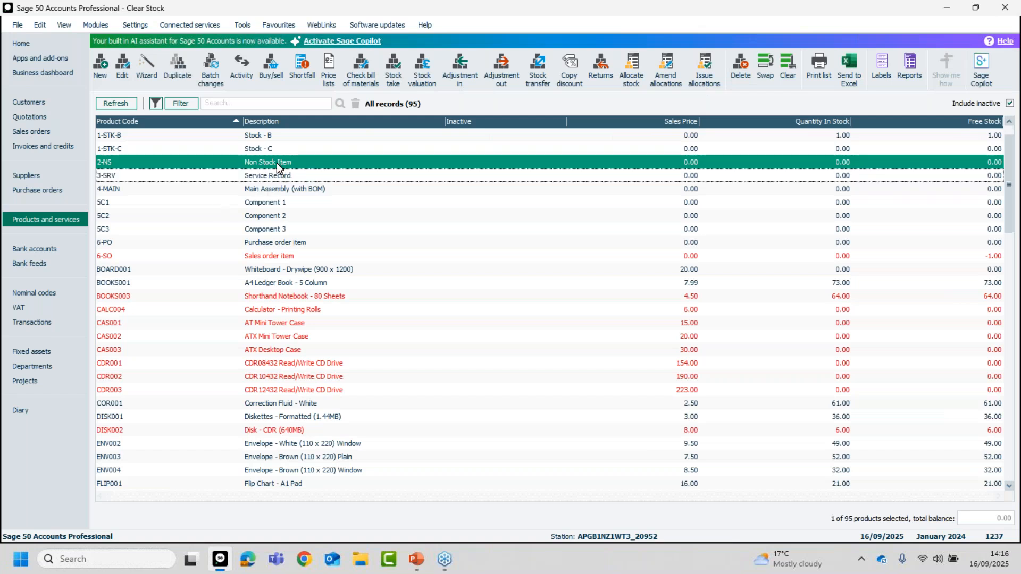
click(276, 163)
double_click(277, 163)
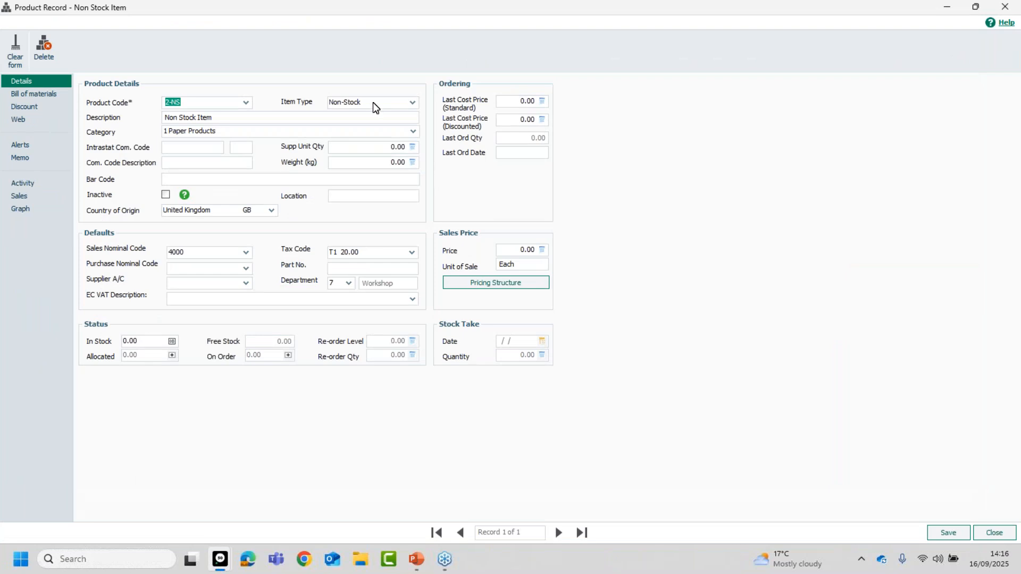
click(45, 49)
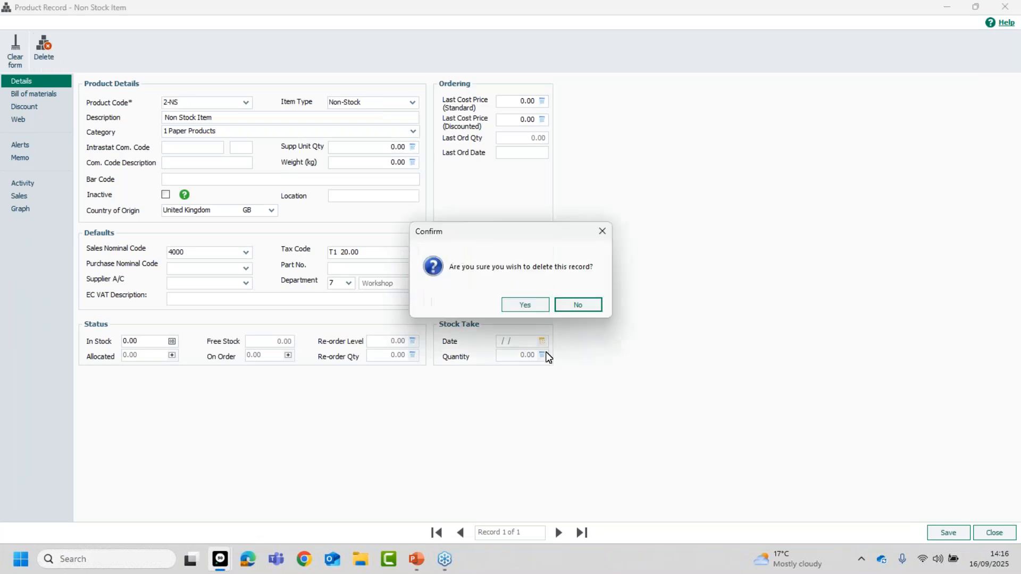
click(526, 305)
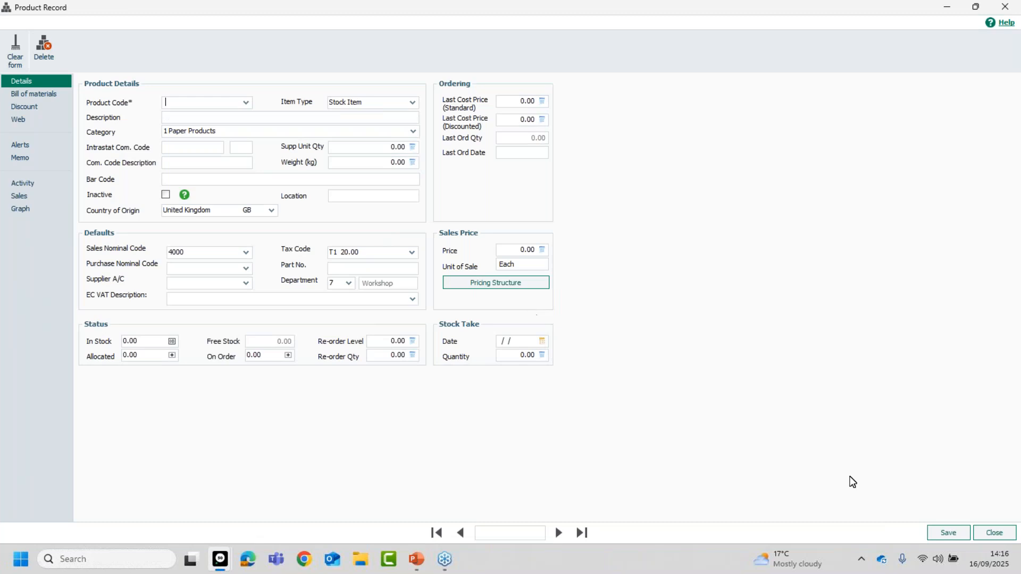
click(994, 532)
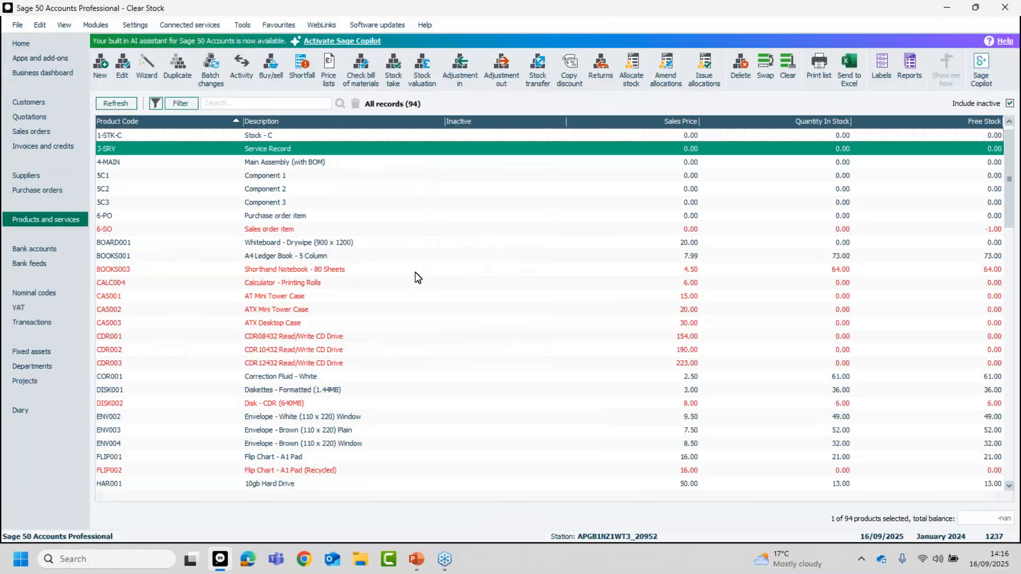
Deselect 3-SRV, select the products 6-SO and BOARD001, and clear the whole selection.
click(269, 149)
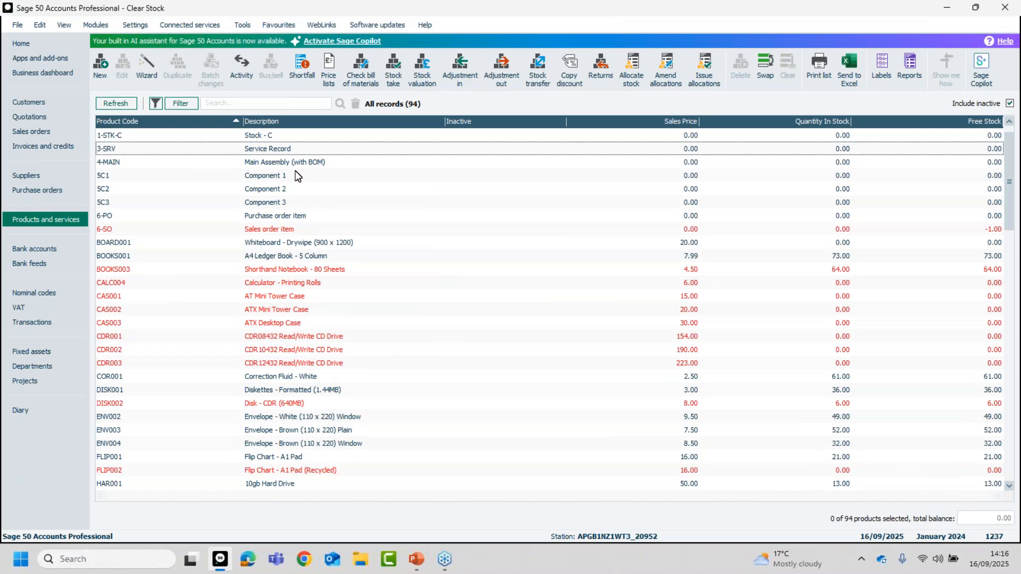
click(308, 229)
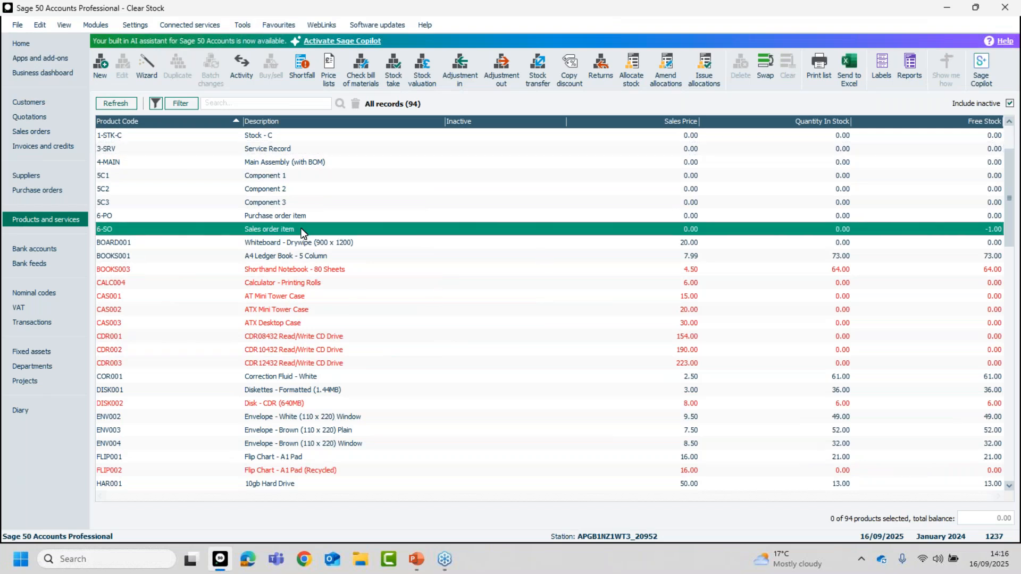
click(304, 244)
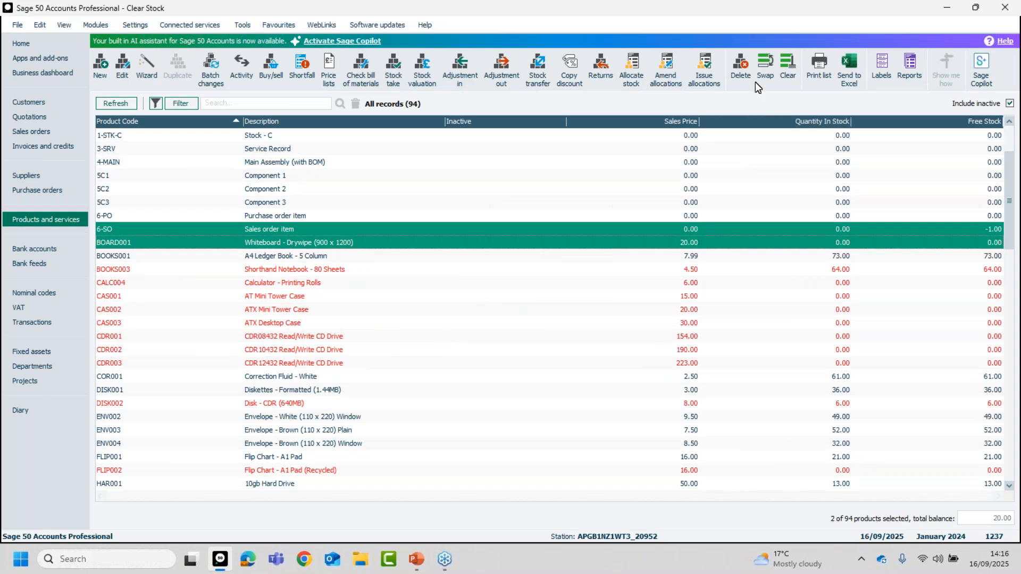
click(785, 64)
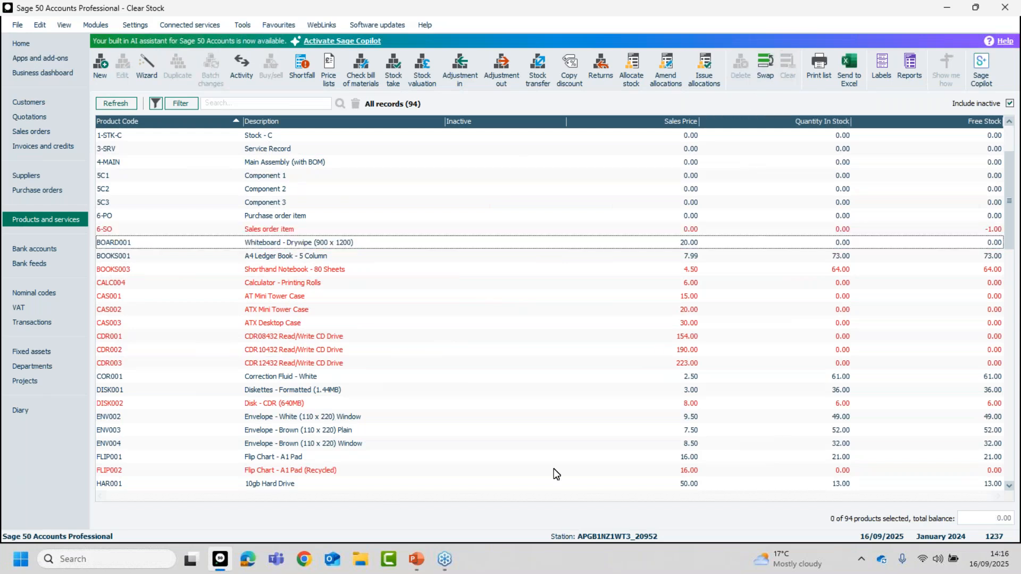
Swap the selection to all products, exclude BOARD001, 6-SO, 6-PO and 5C3, and clear the selection.
click(766, 65)
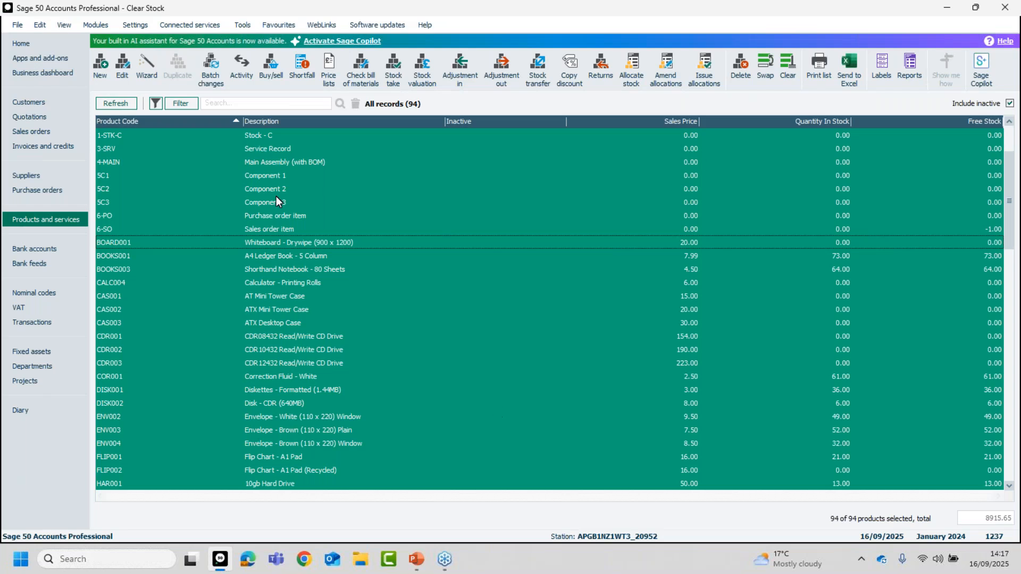
click(250, 242)
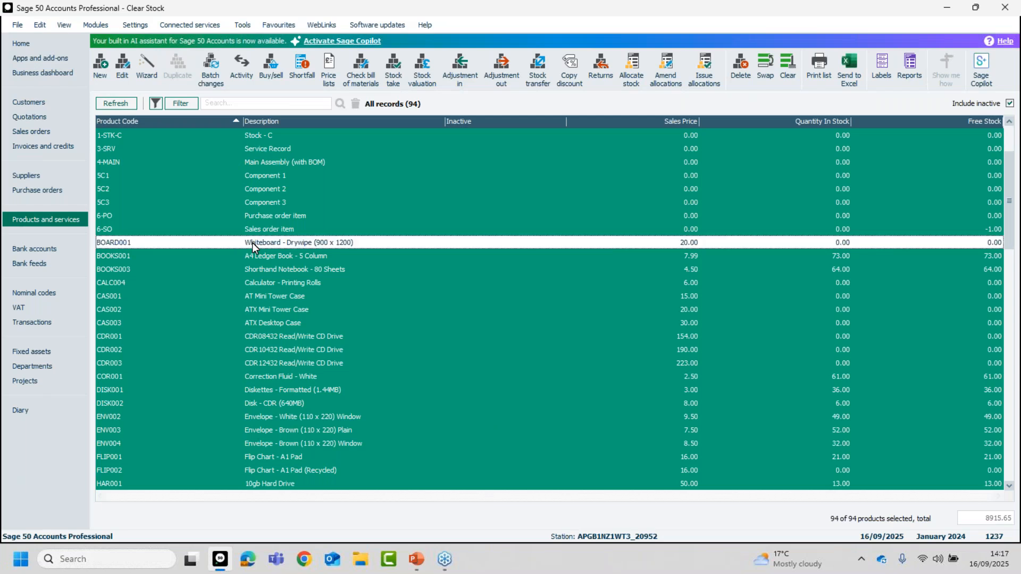
click(256, 229)
click(257, 217)
click(262, 202)
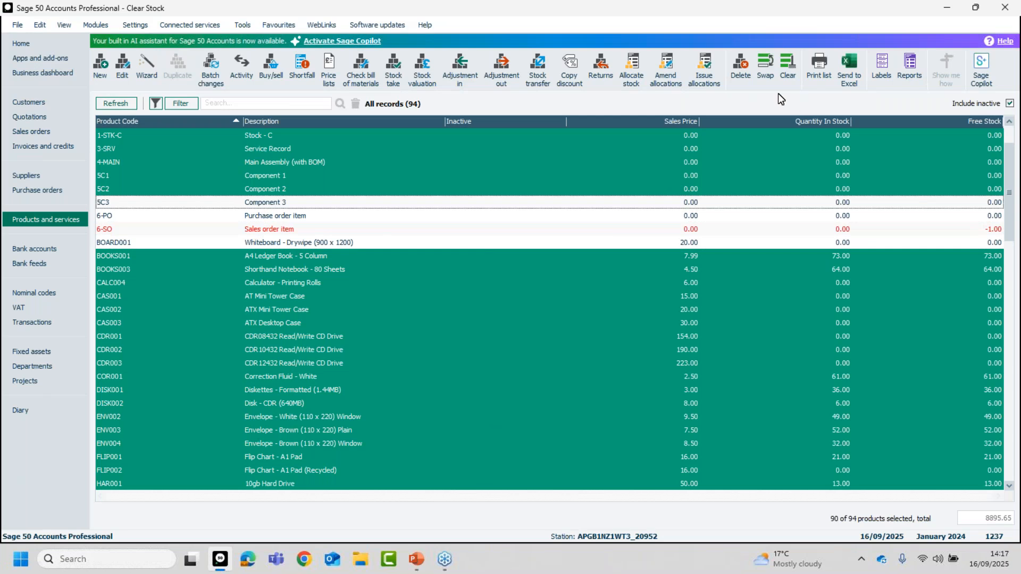
click(788, 69)
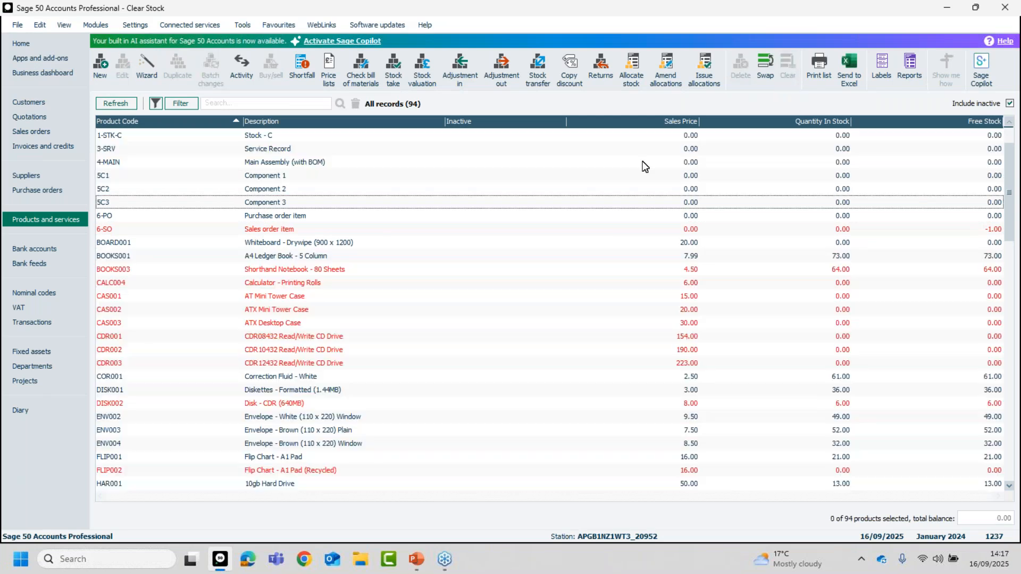
Select the four products 6-PO, CAS001, DISK002 and CDR001 in the product list.
click(282, 215)
click(277, 295)
click(273, 403)
click(264, 336)
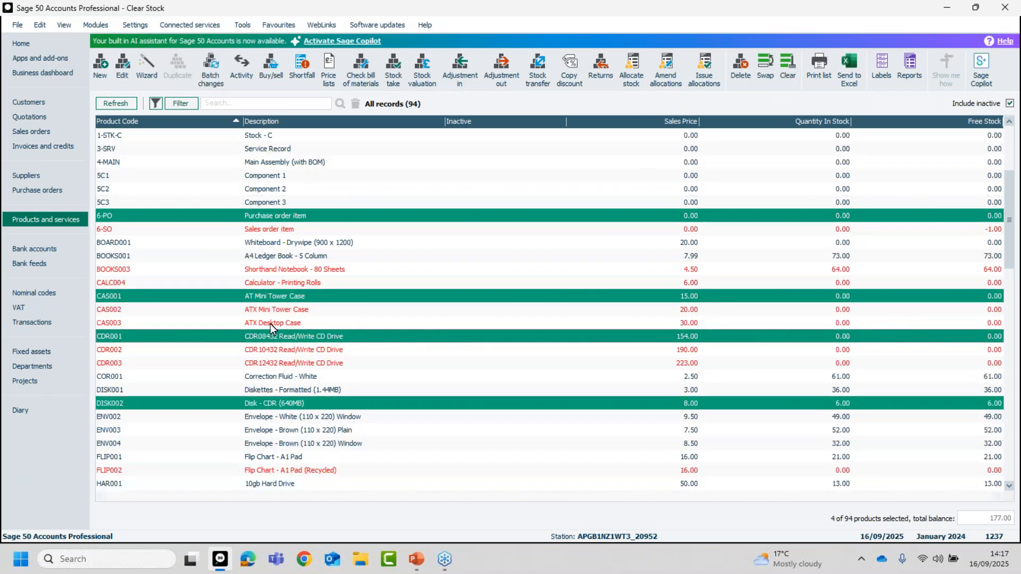
Add CAS003 to the selected products, clear the whole selection, and select and deselect 6-PO.
click(270, 324)
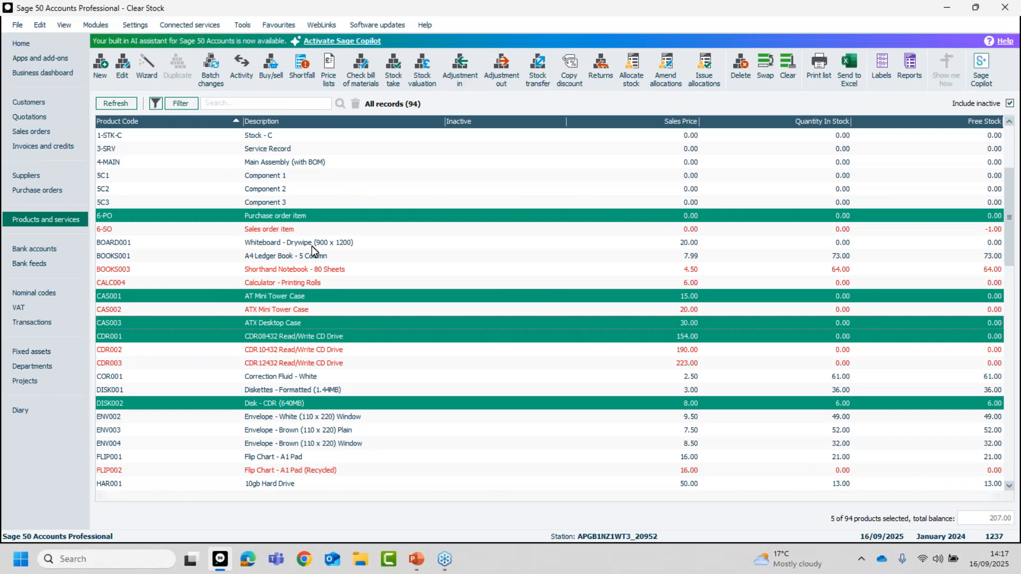
click(790, 67)
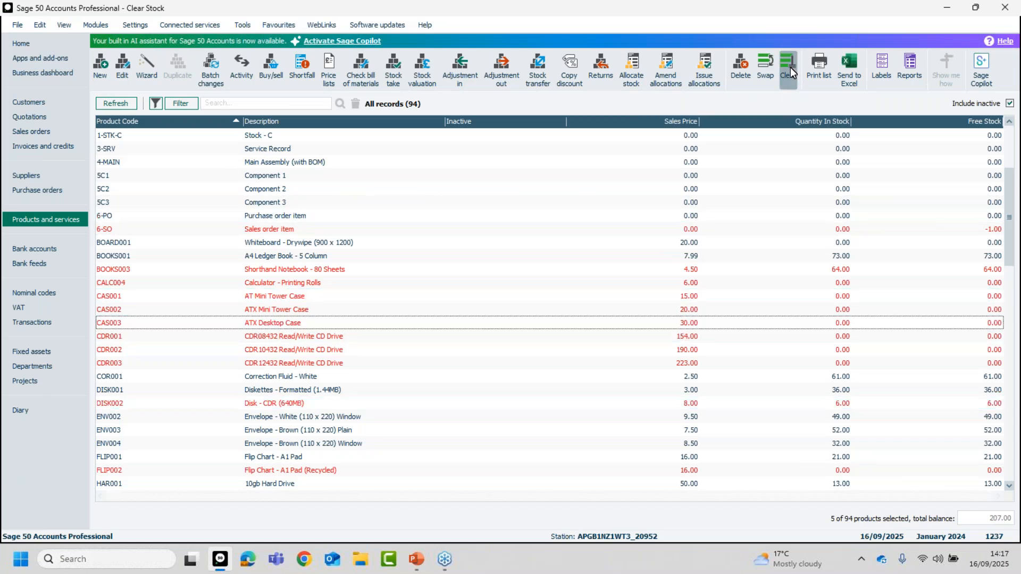
click(268, 216)
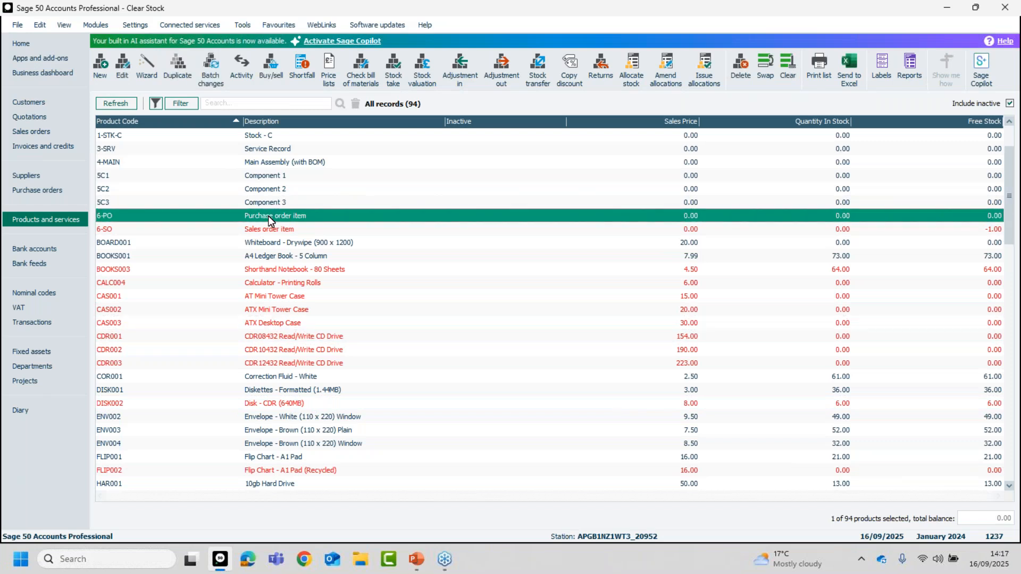
click(268, 216)
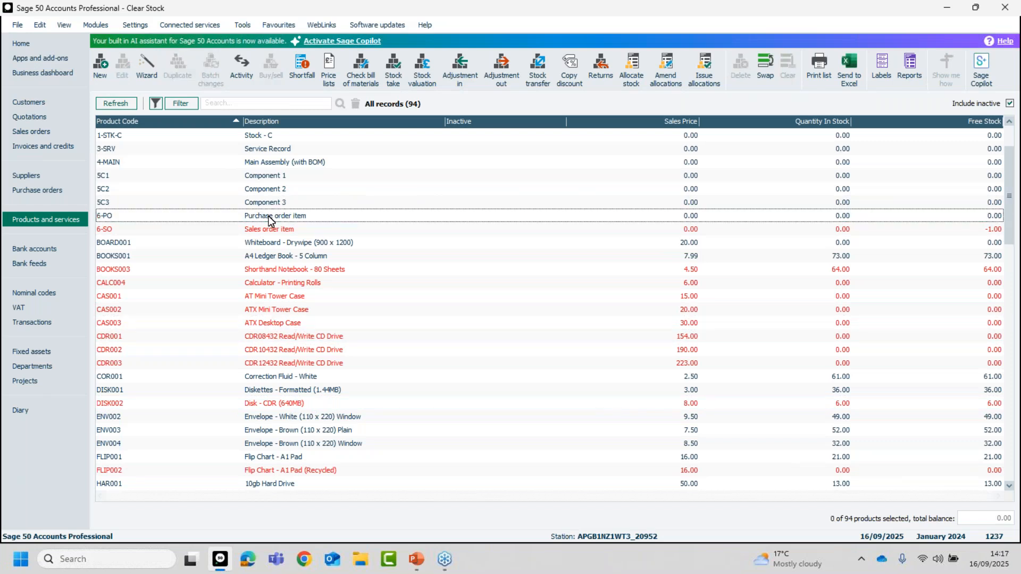
Select the products BOARD001, CAS001, DISK001, ENV004, CDR002, CAS002 and 5C2 together, and remove CAS001 from the selection.
click(273, 246)
click(277, 296)
click(292, 391)
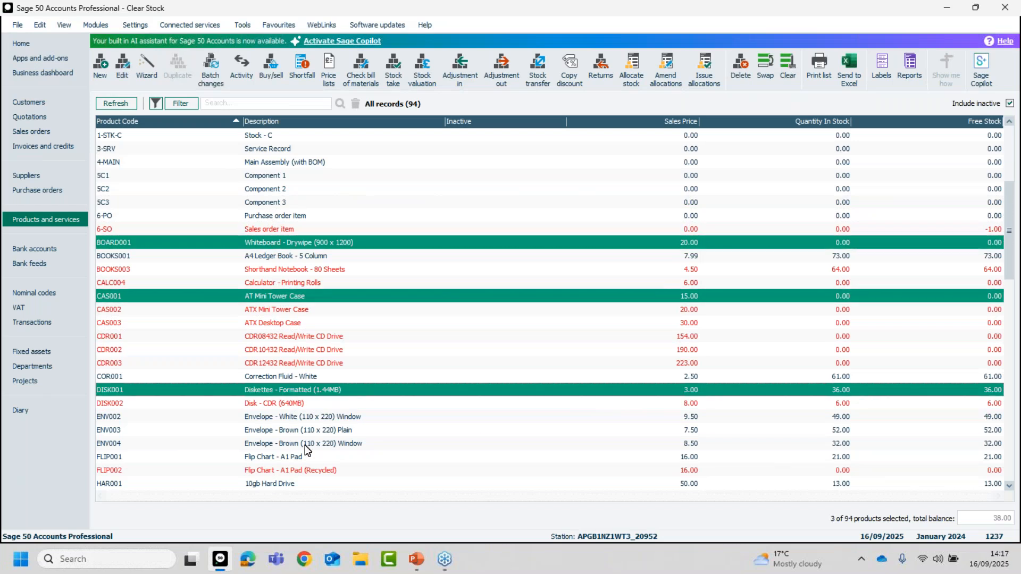
click(308, 444)
click(305, 350)
click(293, 308)
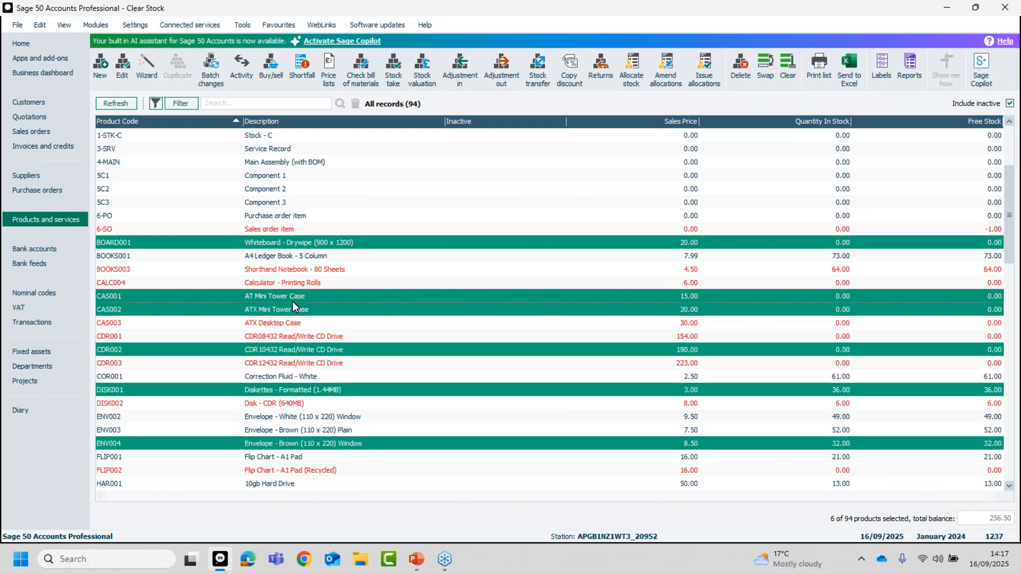
click(275, 190)
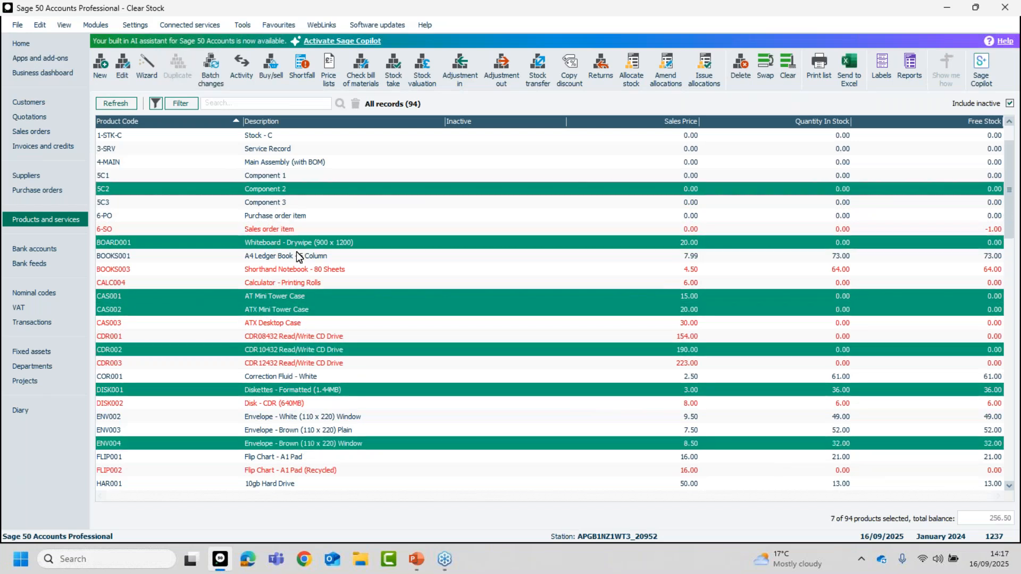
click(274, 296)
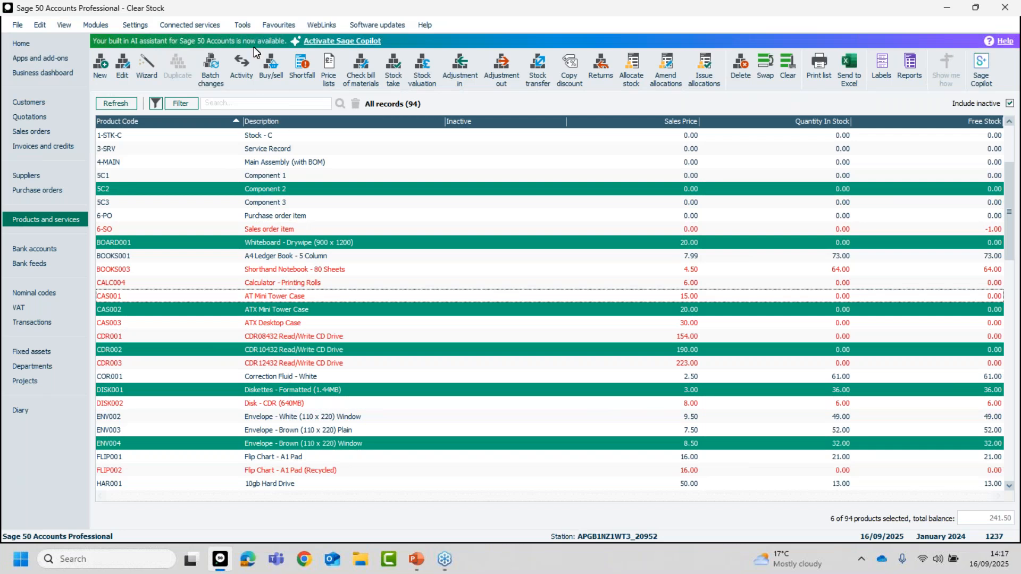
Change the list selection style to Windows selection style in the environment options and save it.
click(246, 26)
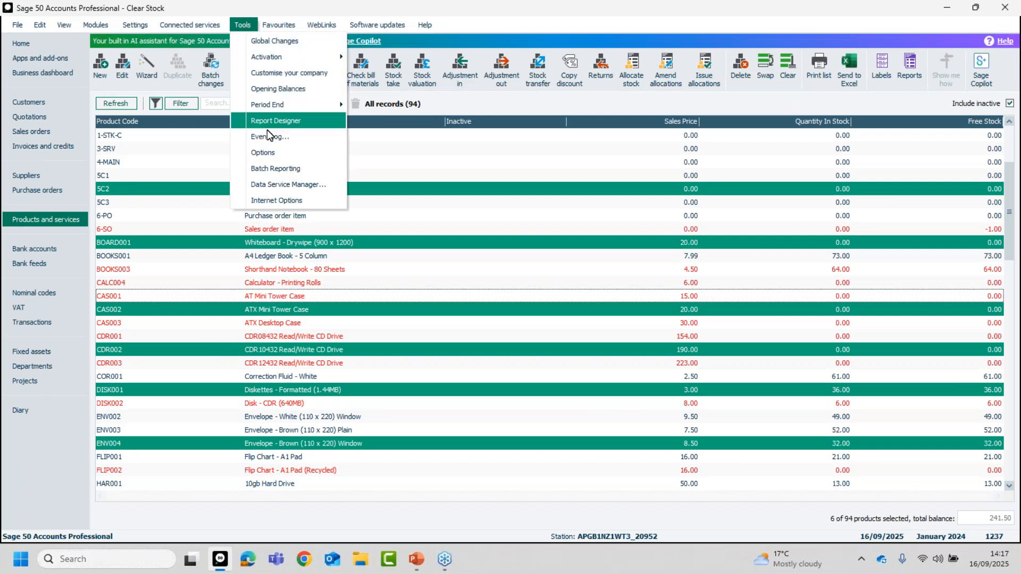
click(270, 152)
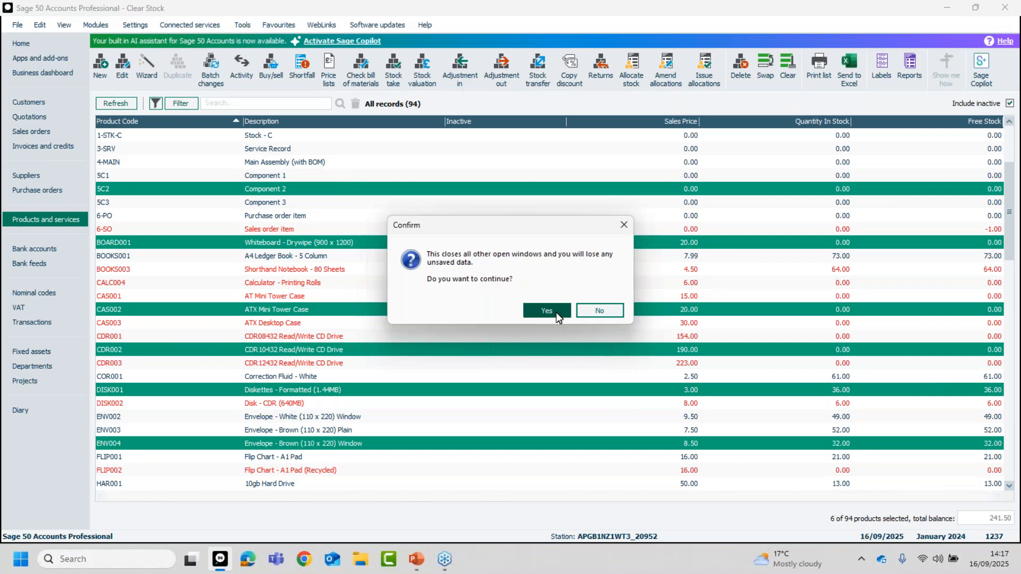
click(555, 312)
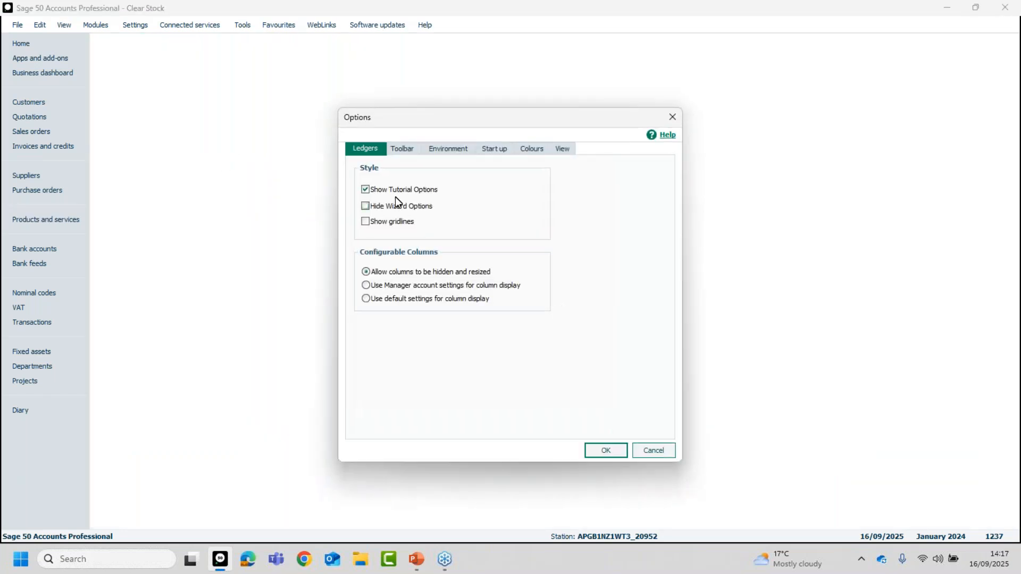
click(446, 150)
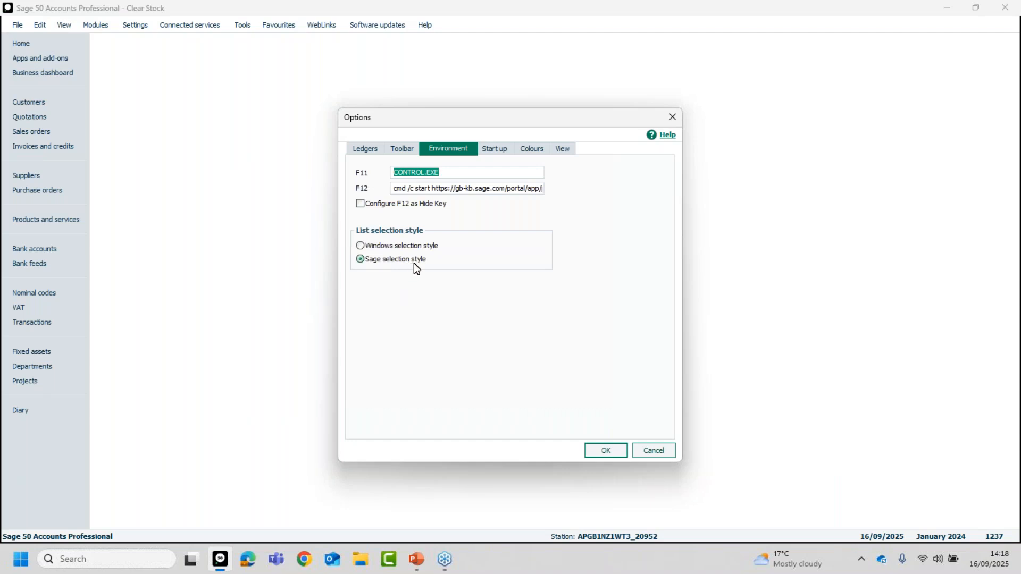
click(363, 246)
click(608, 450)
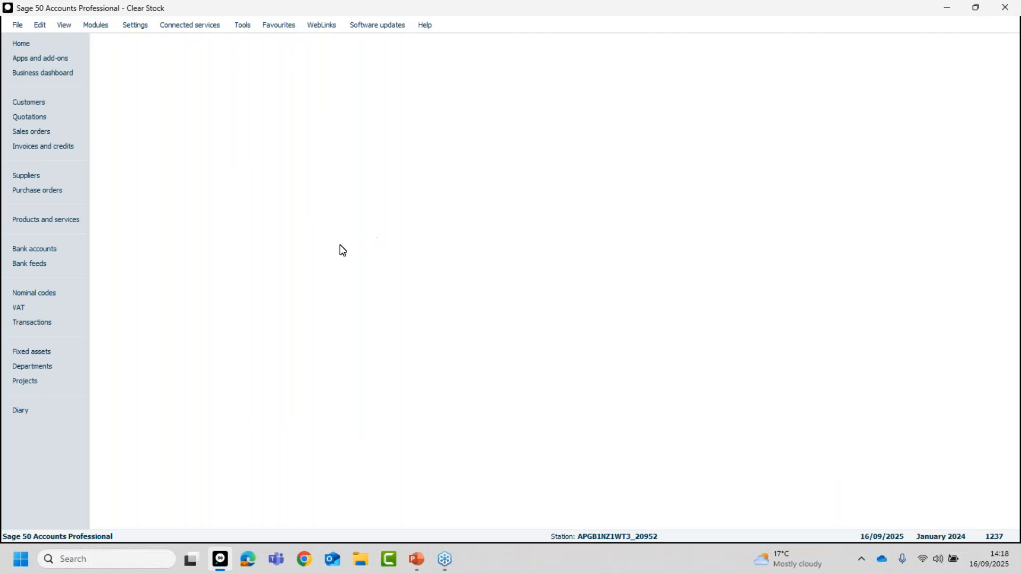
Reopen the products and services list and select 4-MAIN, BOARD001 and 6-PO singly, one after another.
click(49, 219)
click(305, 179)
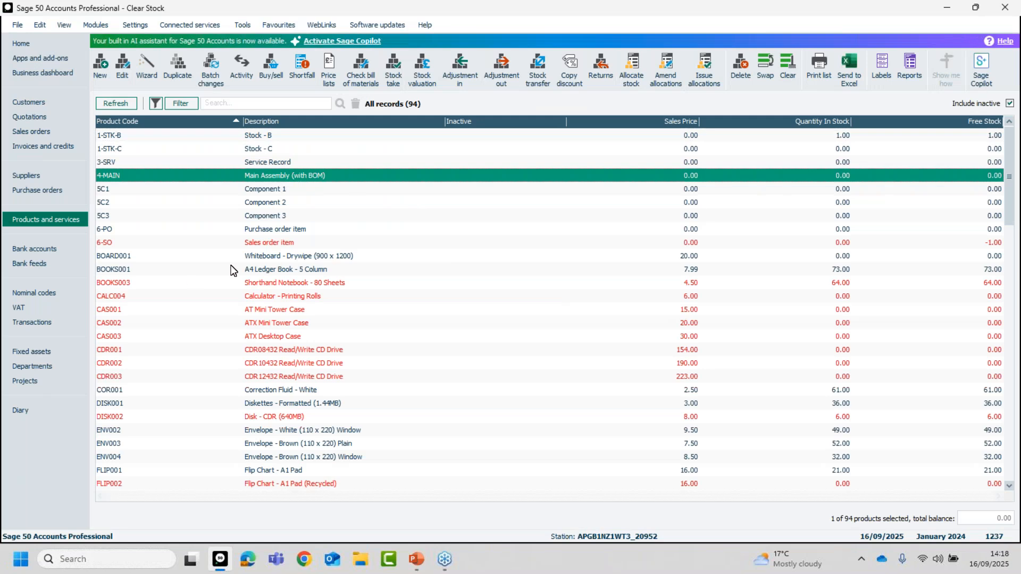
click(297, 258)
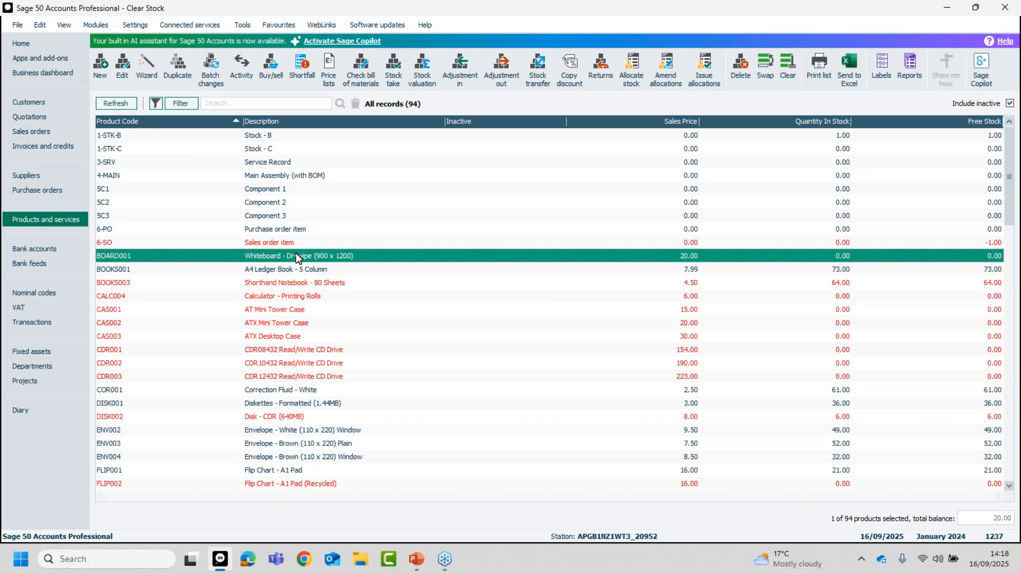
drag(296, 456, 267, 231)
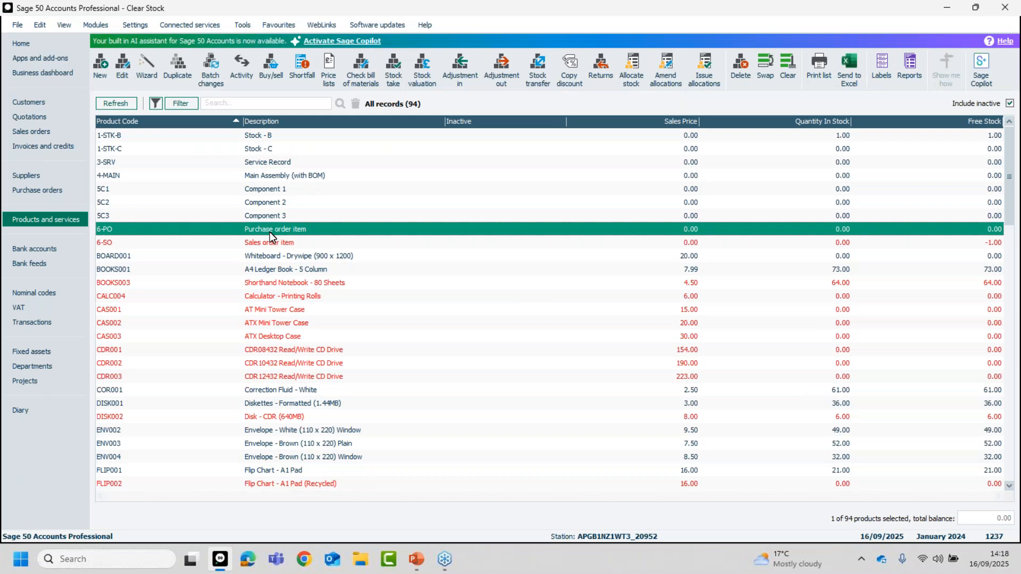
Add CDR003, CAS002 and CAS001 to the 6-PO selection, and remove CAS002 and 6-PO from it.
ctrl+click(290, 375)
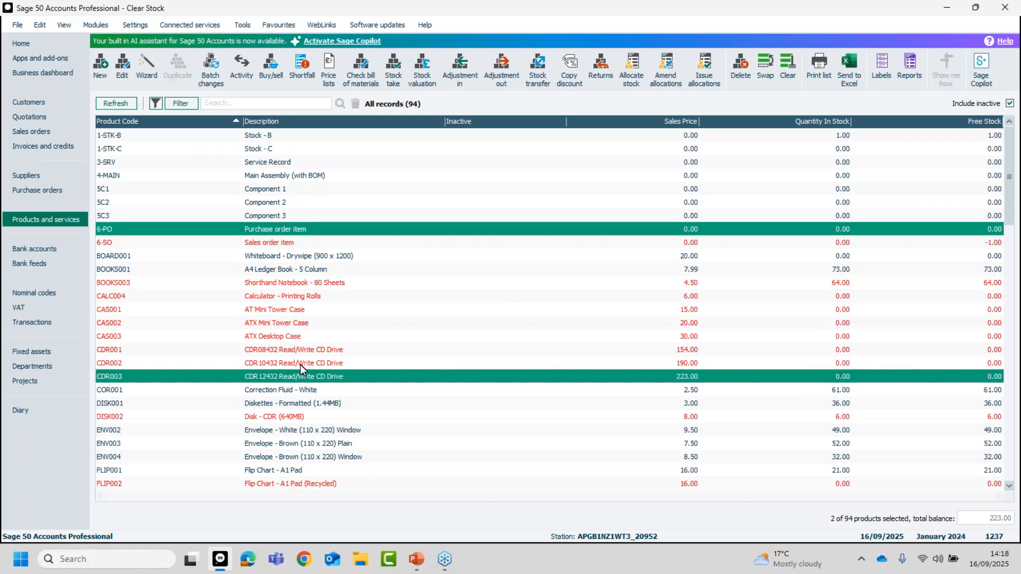
ctrl+click(295, 323)
ctrl+click(297, 310)
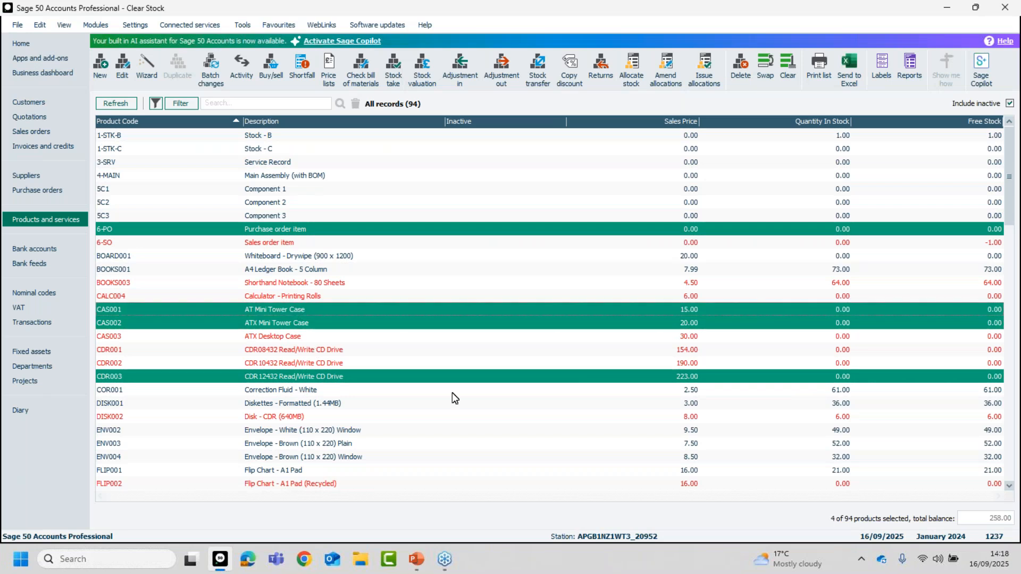
ctrl+click(418, 325)
ctrl+click(410, 227)
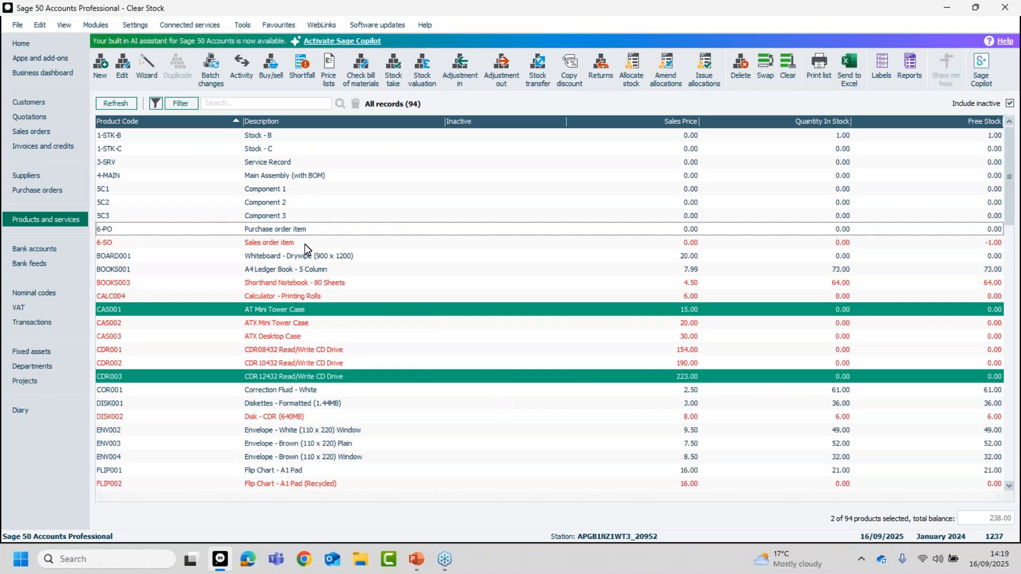
Select the continuous range of products from 5C1 to DISK001, and replace it with FLIP001 alone.
click(266, 191)
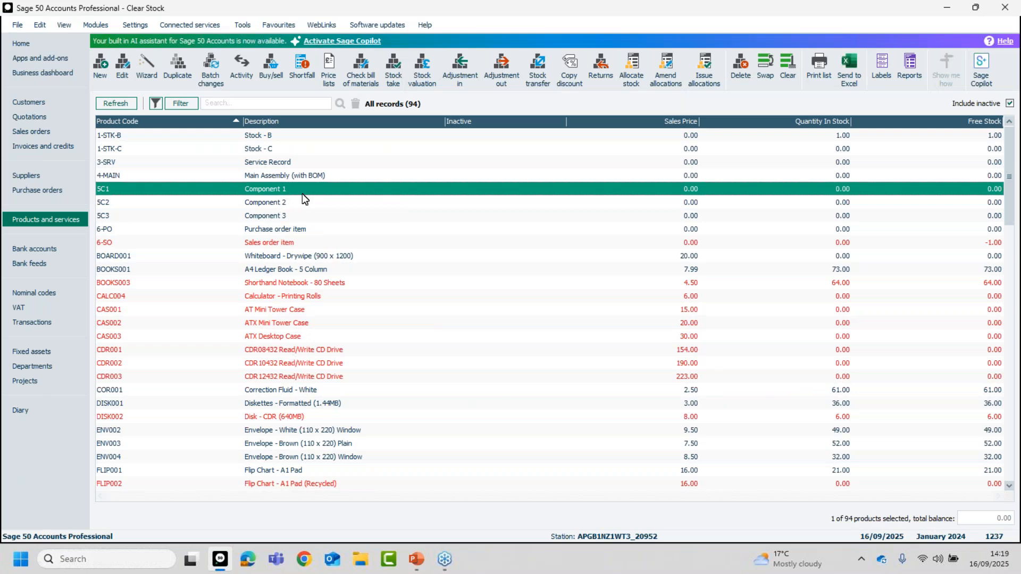
shift+click(301, 404)
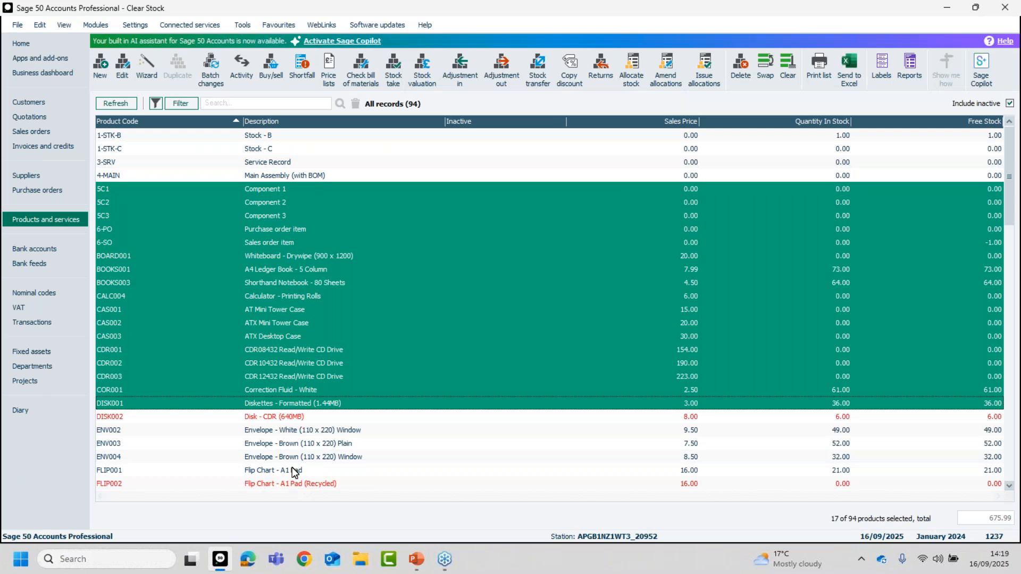
click(270, 470)
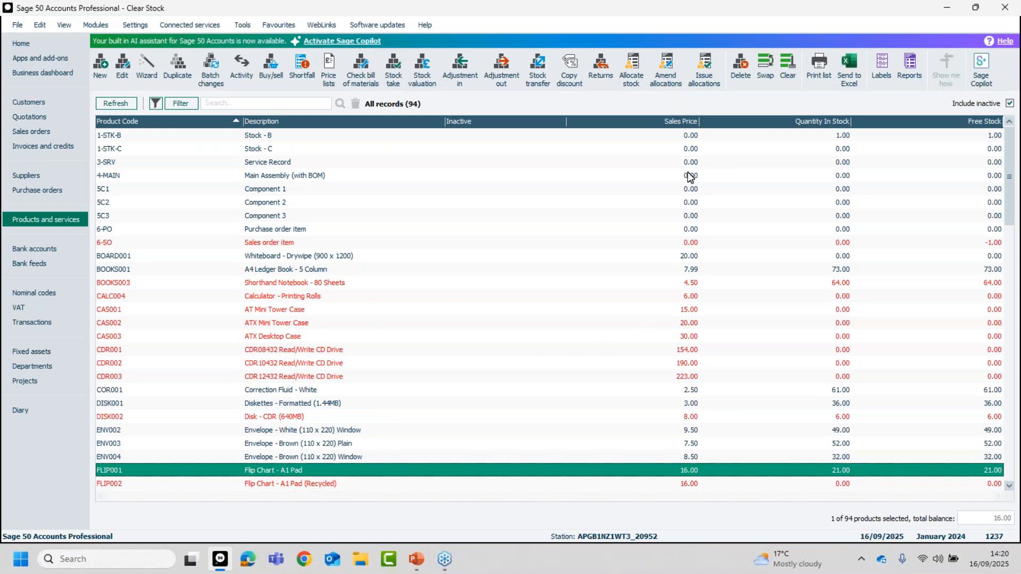
Filter the product list to records where Quantity in stock Is Equal To 0.00.
click(182, 104)
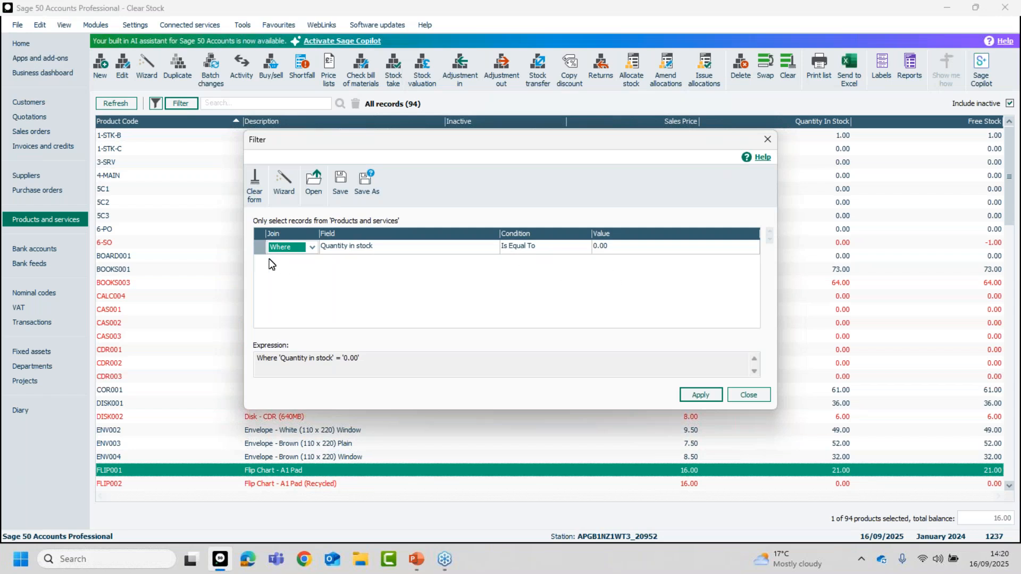
click(699, 394)
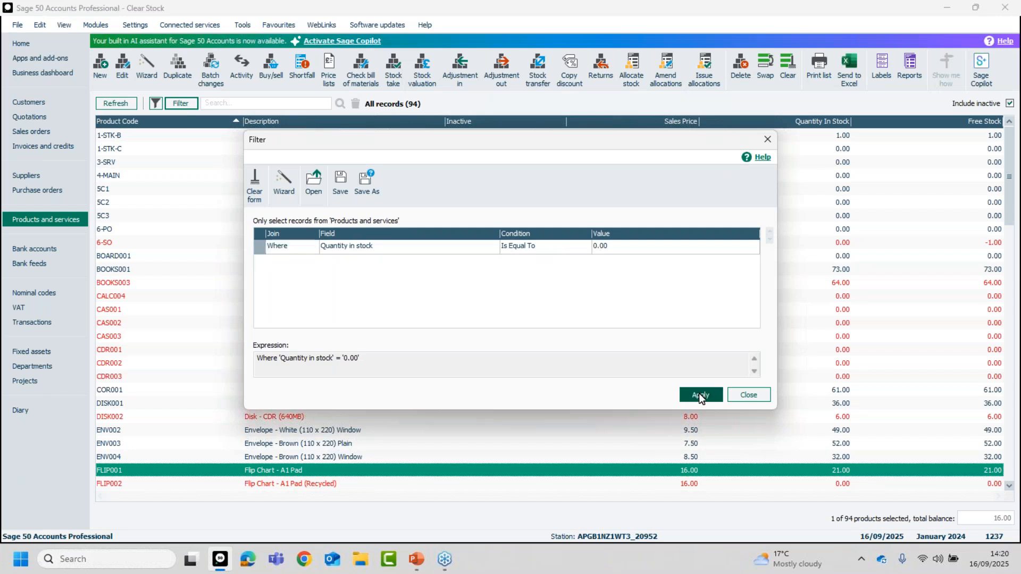
click(749, 394)
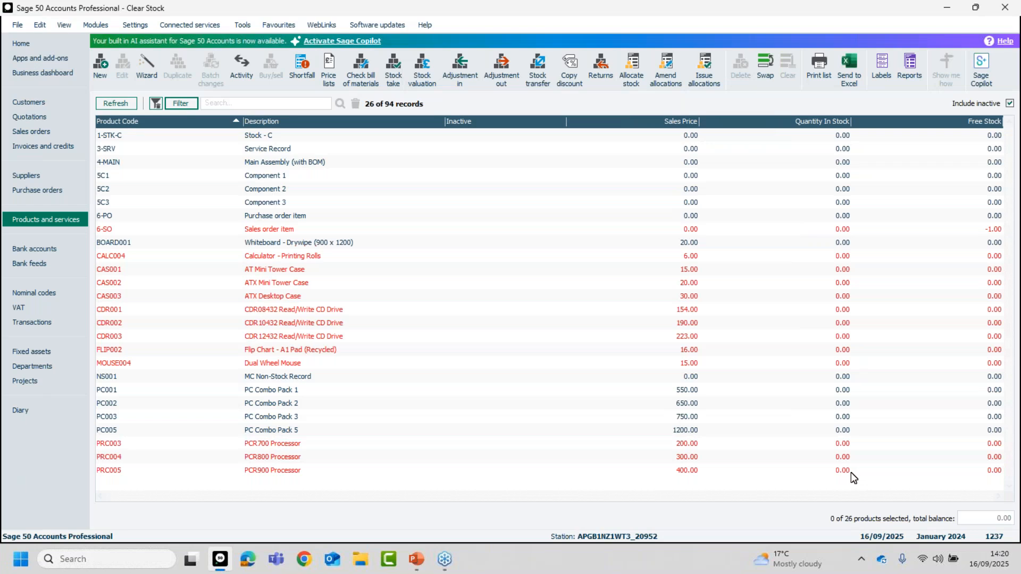
Change the product filter's condition to Is Not Equal To 0.00 for Quantity in stock and apply it.
click(180, 103)
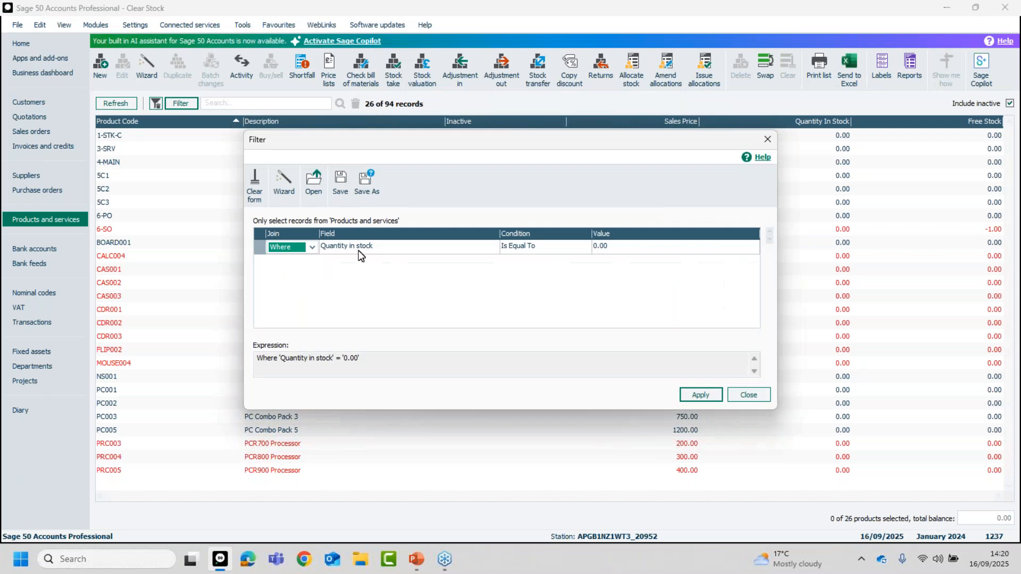
click(531, 249)
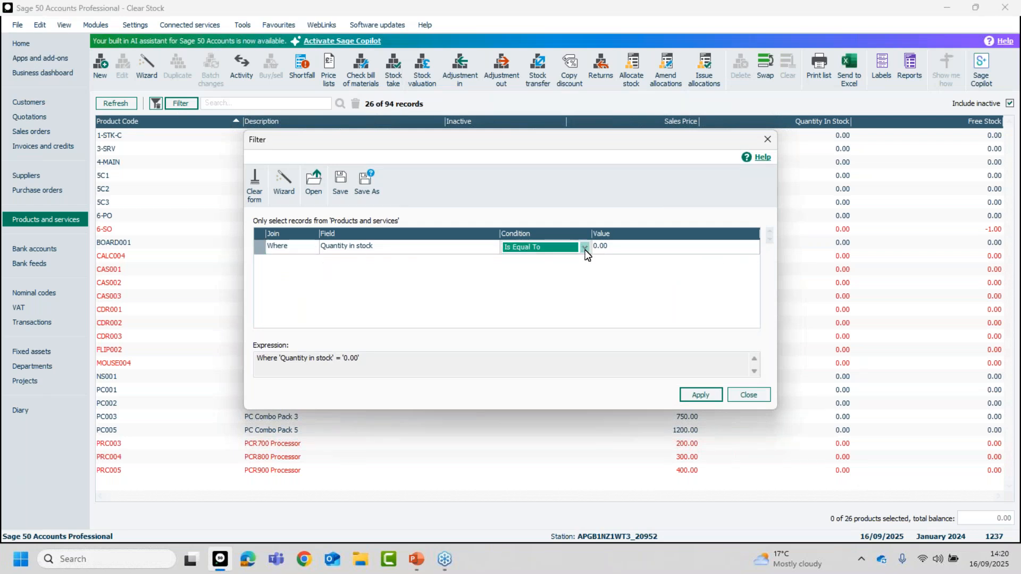
click(583, 249)
click(533, 270)
click(701, 395)
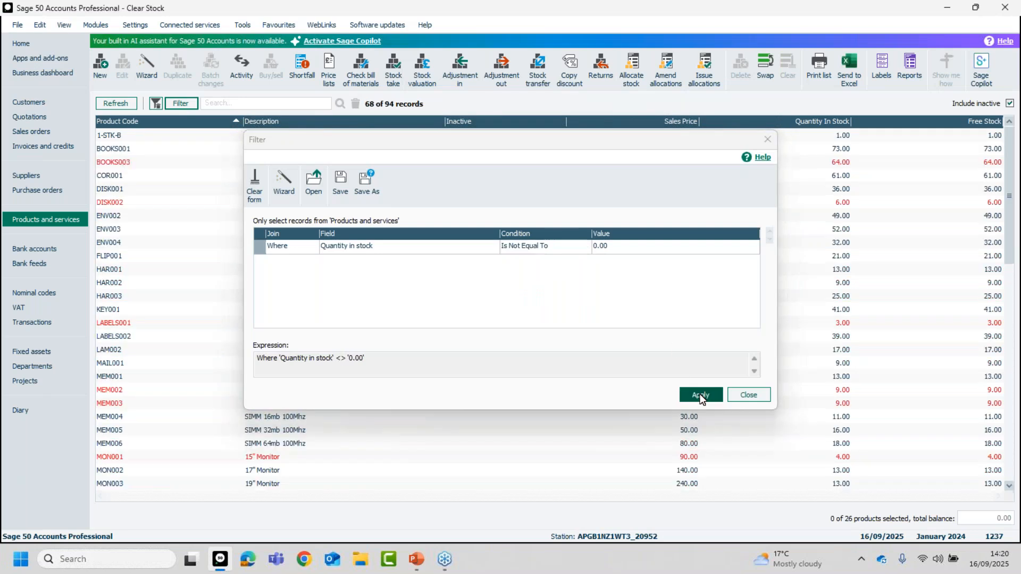
click(742, 395)
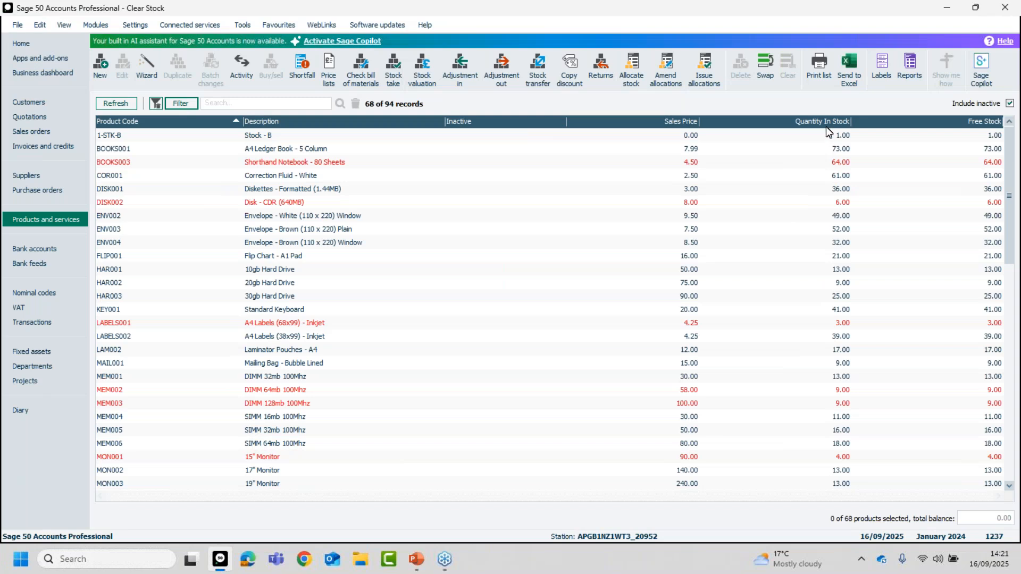
Set the Quantity in stock filter condition back to Is Equal To 0.00, apply it and close the filter.
click(180, 104)
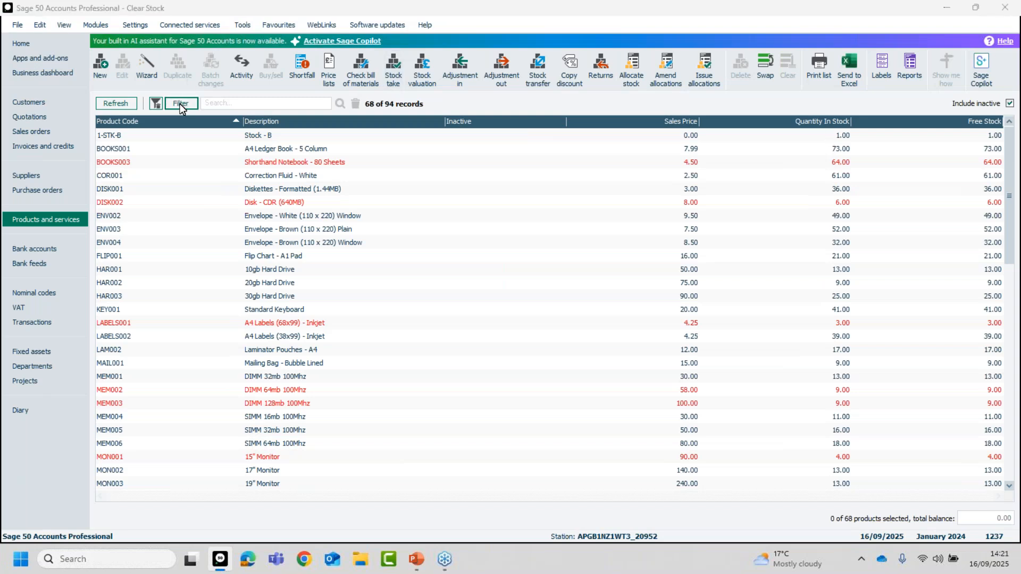
click(364, 249)
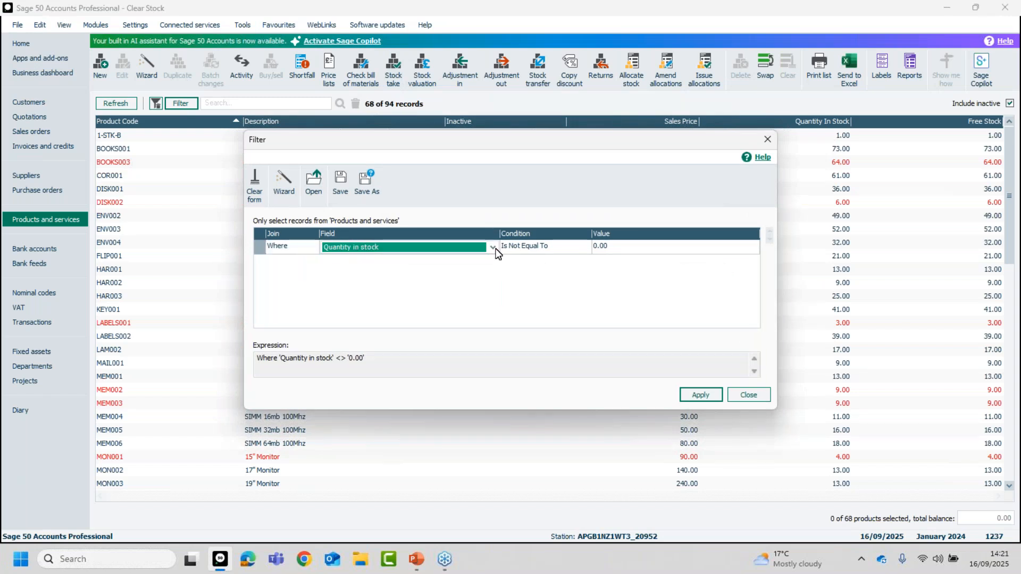
click(585, 249)
click(583, 249)
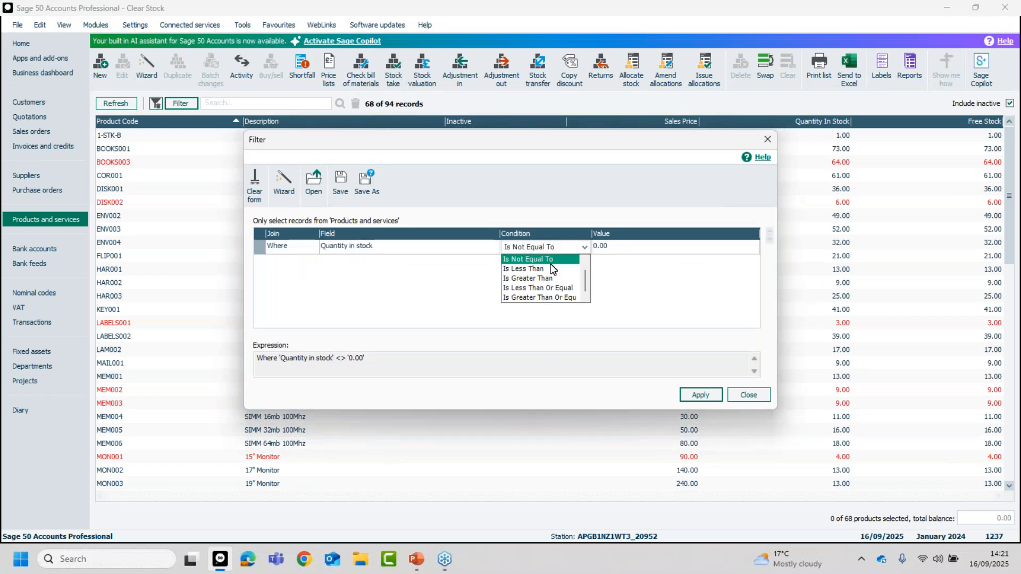
drag(583, 279, 586, 254)
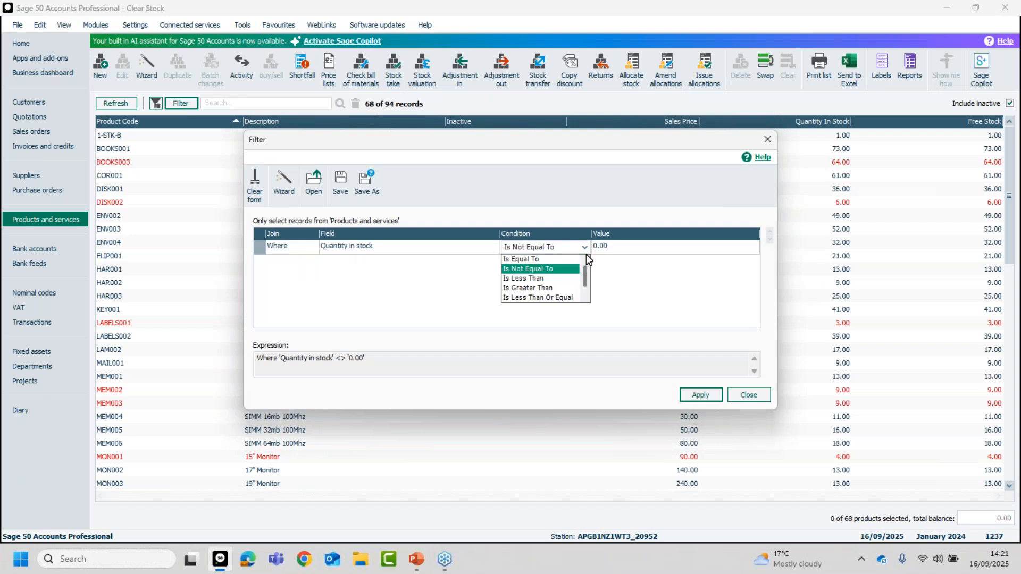
click(560, 260)
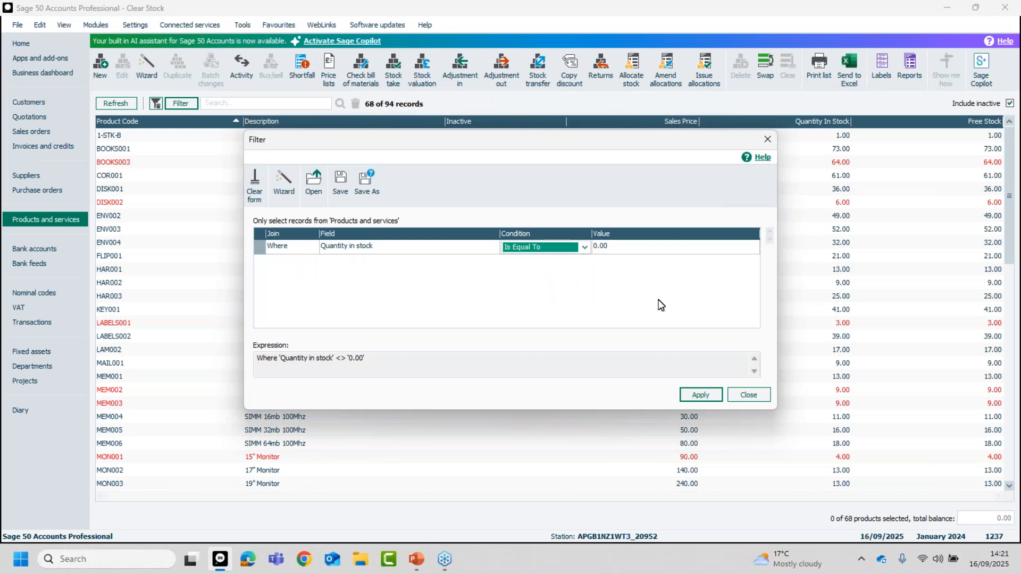
click(703, 394)
click(749, 395)
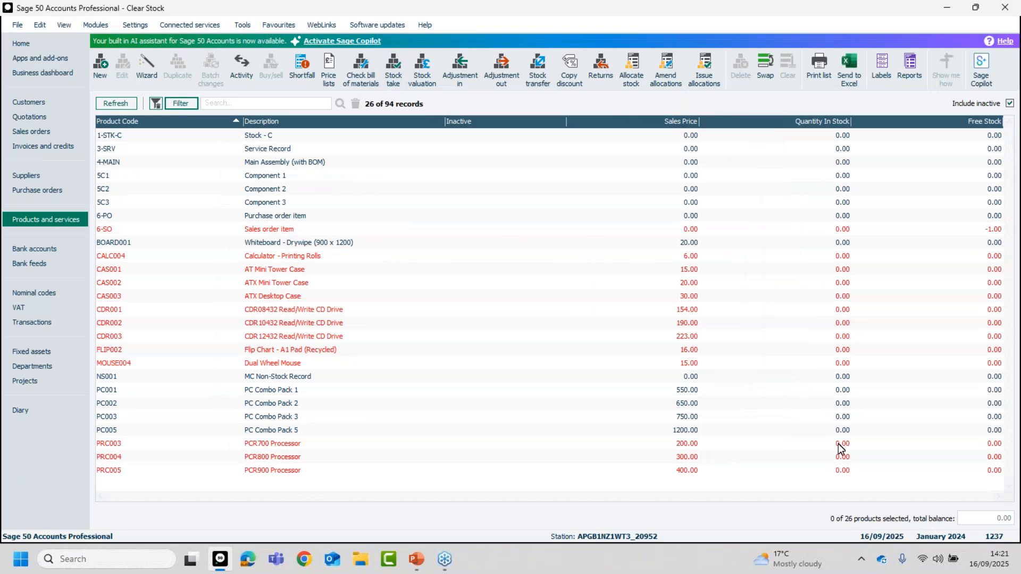
Invert the selection to select all the filtered products, and replace it with CALC004 alone.
click(768, 65)
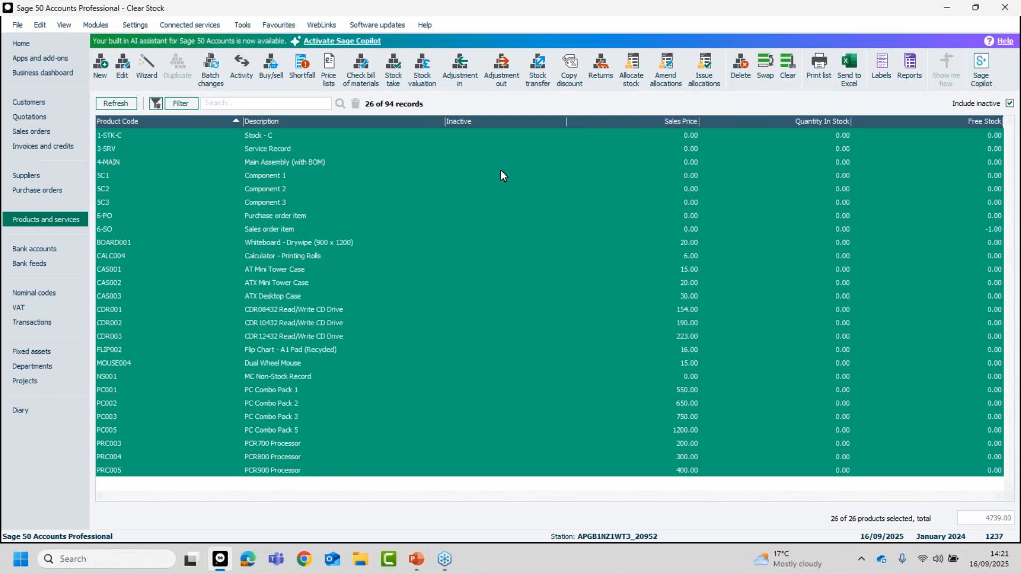
click(263, 258)
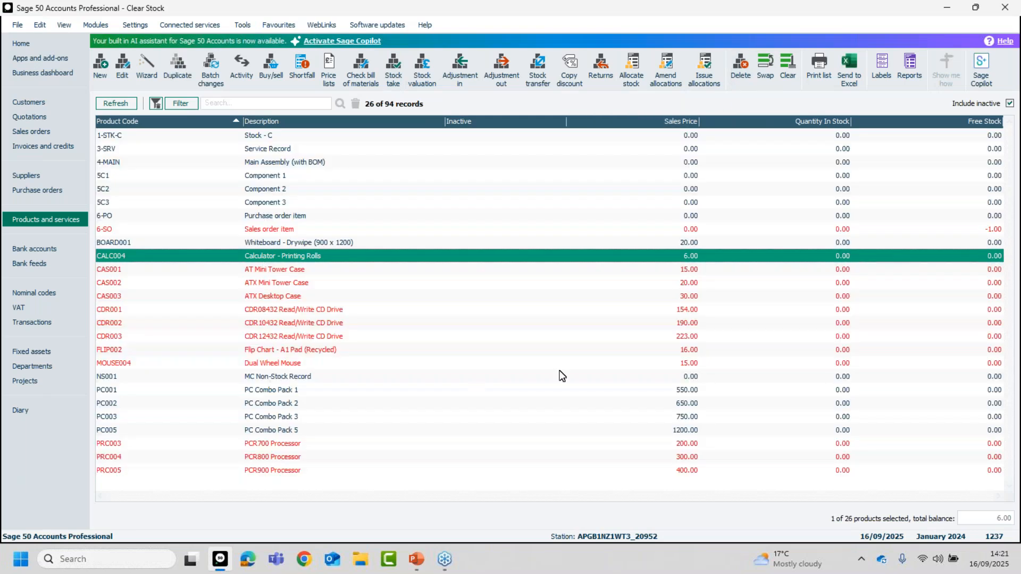
Set the list selection style to Sage selection style in the program options and reopen the products and services list.
click(241, 24)
click(277, 162)
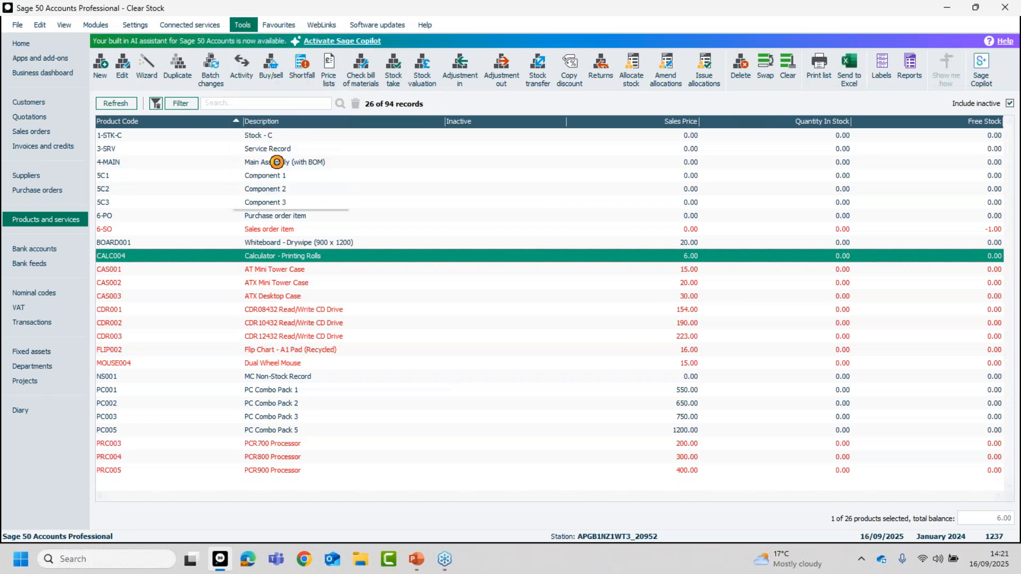
click(537, 311)
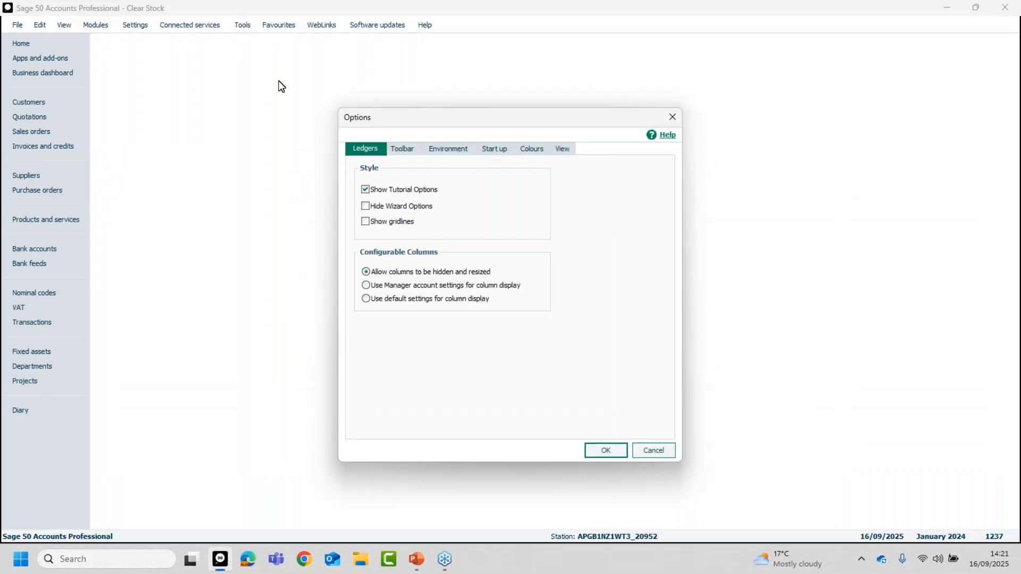
click(441, 149)
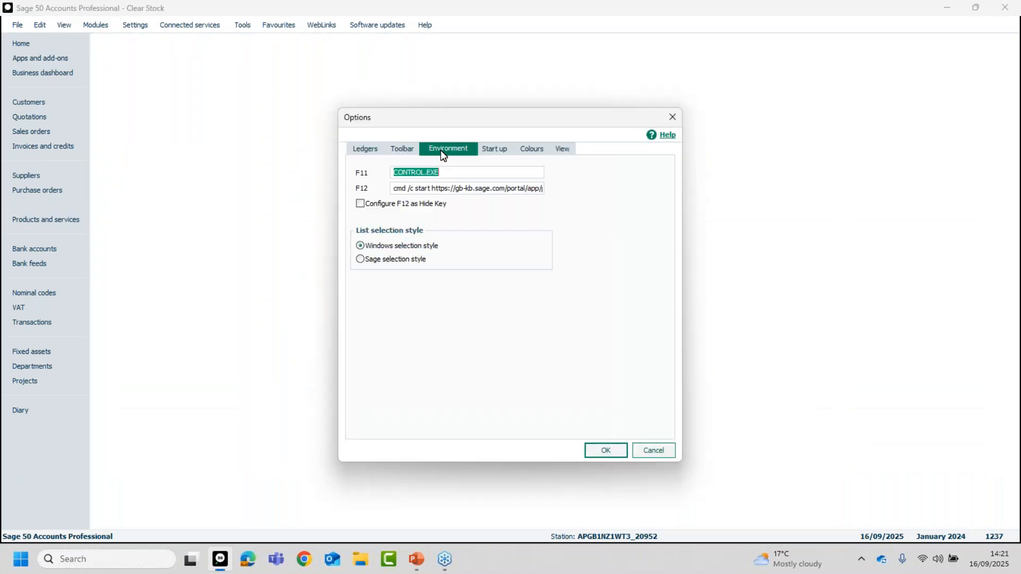
click(361, 260)
click(605, 451)
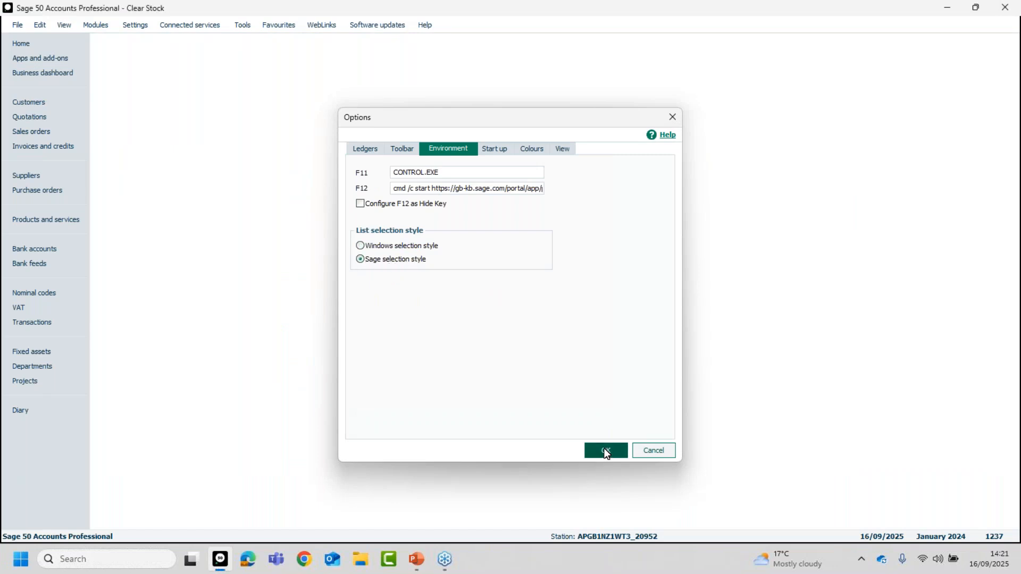
click(47, 218)
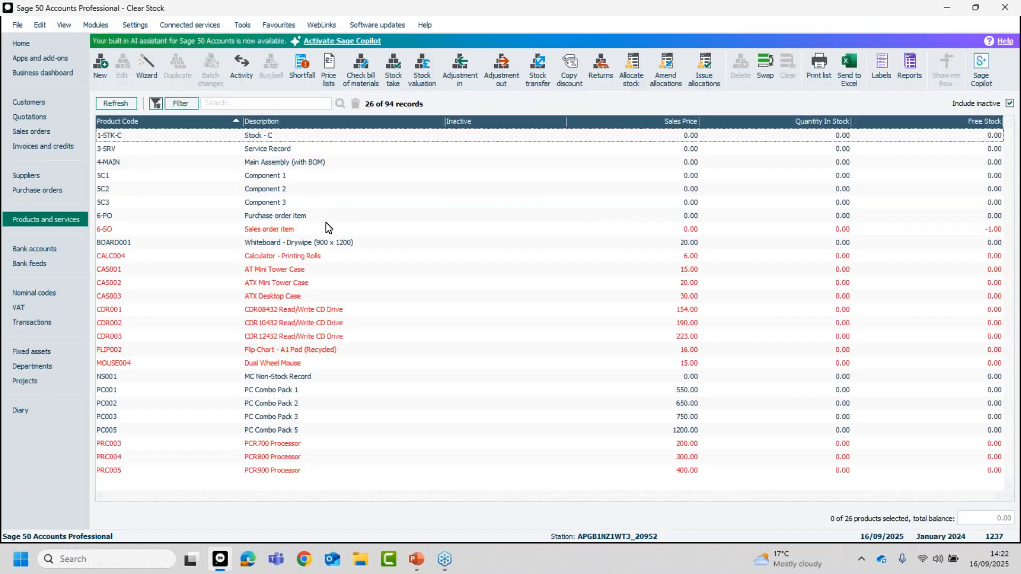
Select products 5C2, CALC004 and CAS002 together, and deselect all three again.
click(285, 190)
click(297, 256)
click(303, 282)
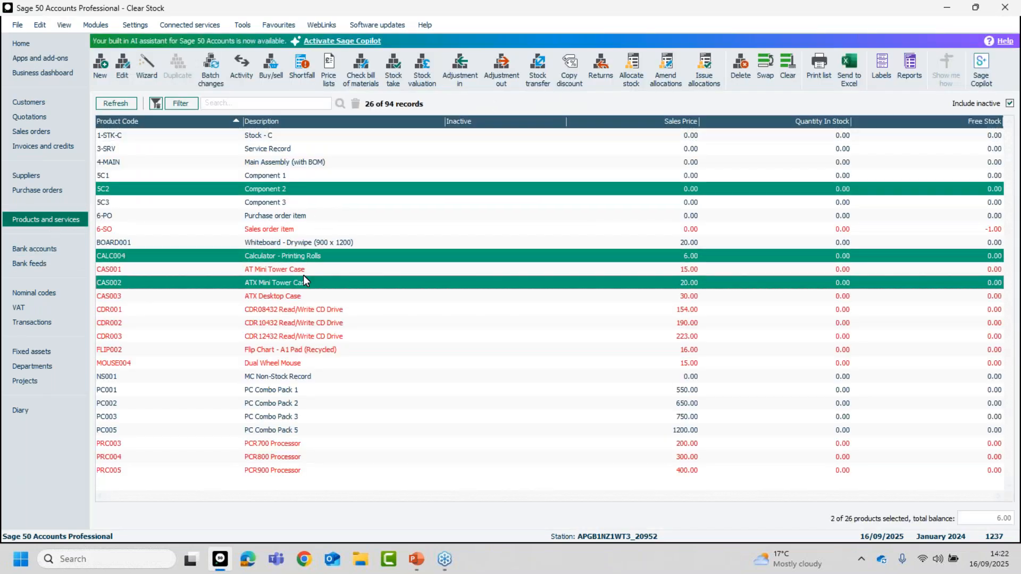
click(296, 257)
click(302, 282)
click(295, 191)
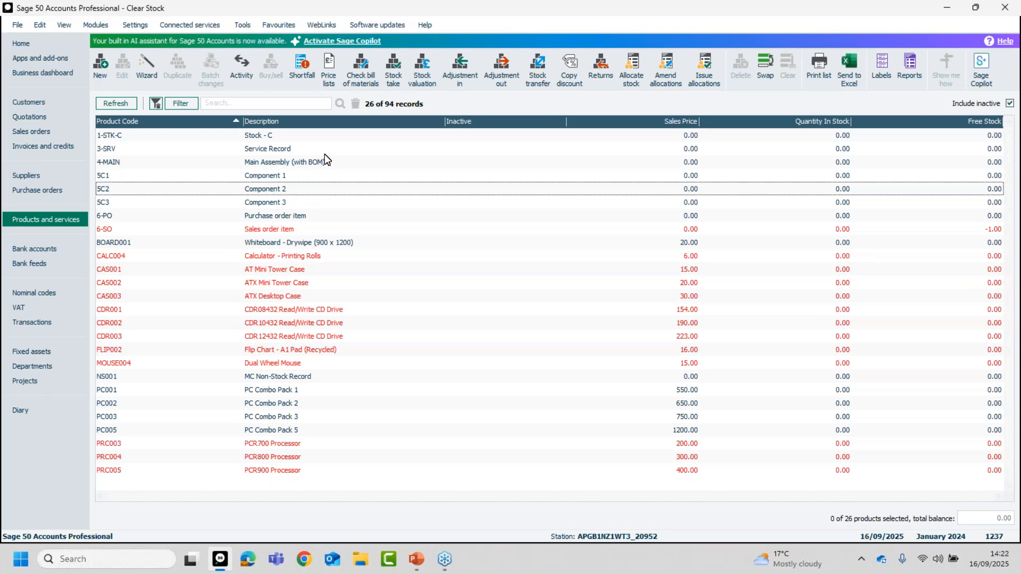
Turn off the zero-stock filter to list all product records, and switch to PowerPoint.
click(155, 103)
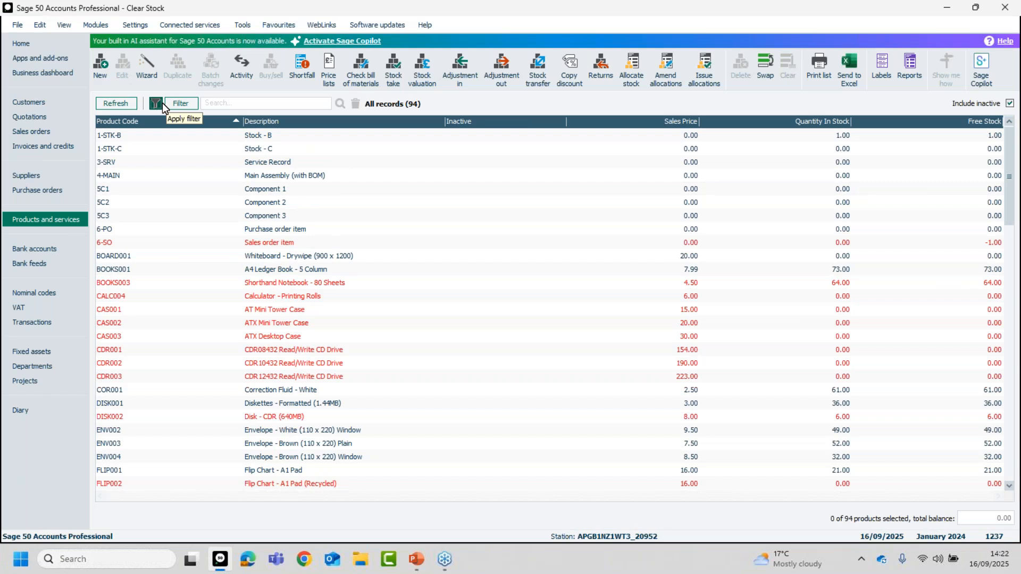
key(alt+Tab)
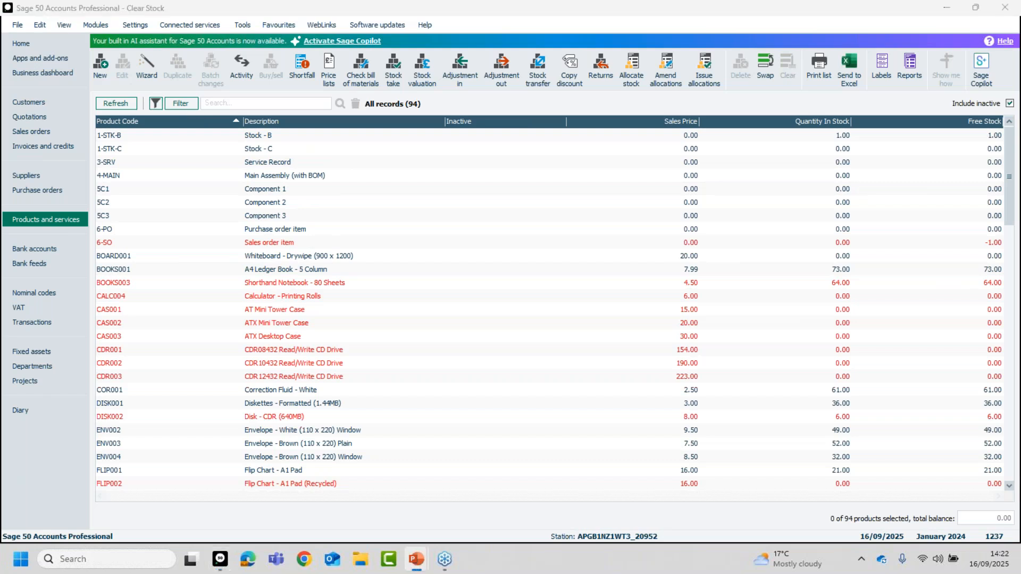
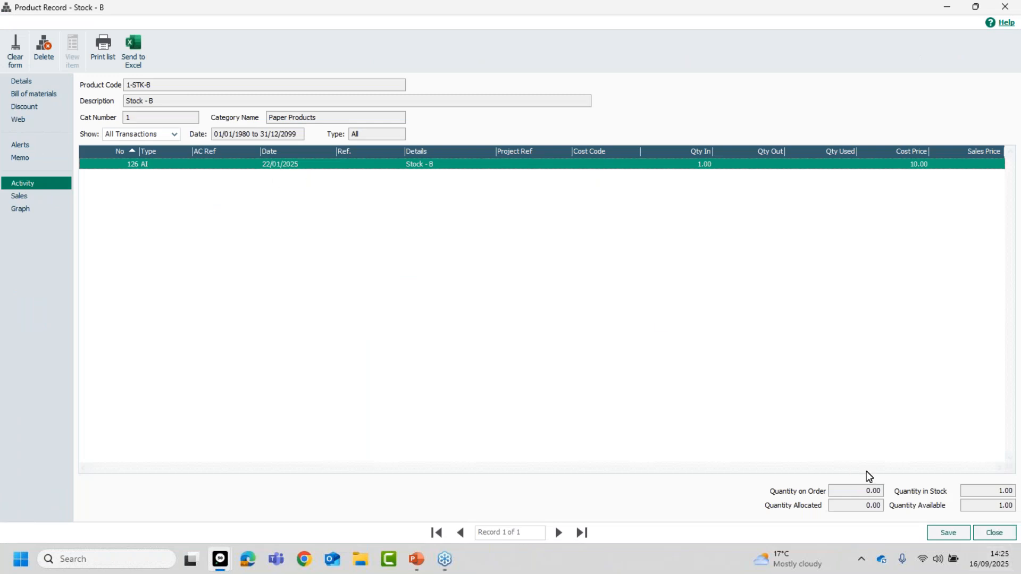
Close the product record and start a stock adjustment out for 1-STK-B dated 19/02/2025.
click(985, 535)
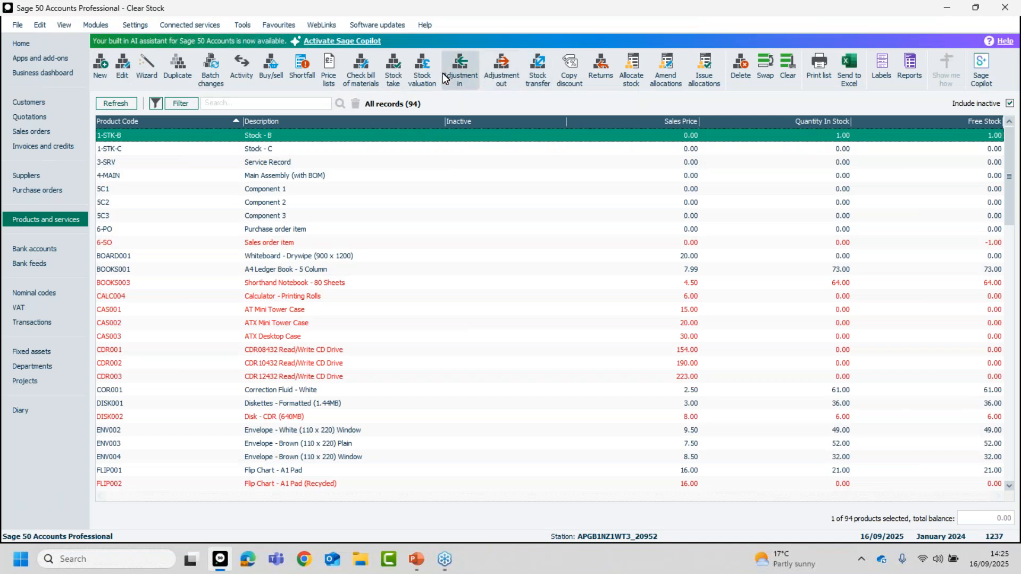
click(501, 68)
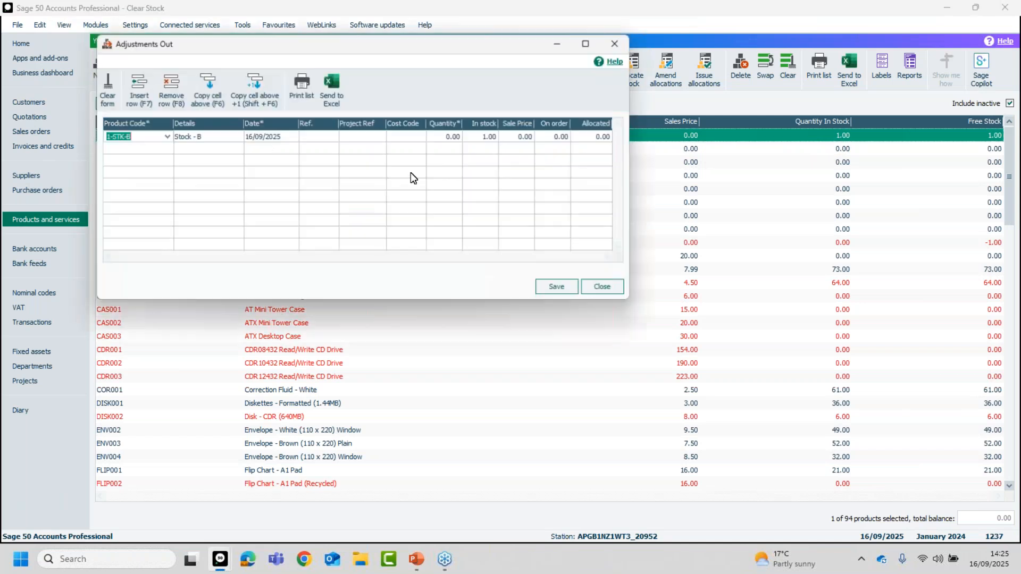
click(273, 136)
click(292, 136)
click(268, 150)
click(267, 149)
click(268, 149)
click(267, 150)
click(267, 149)
click(268, 149)
click(267, 150)
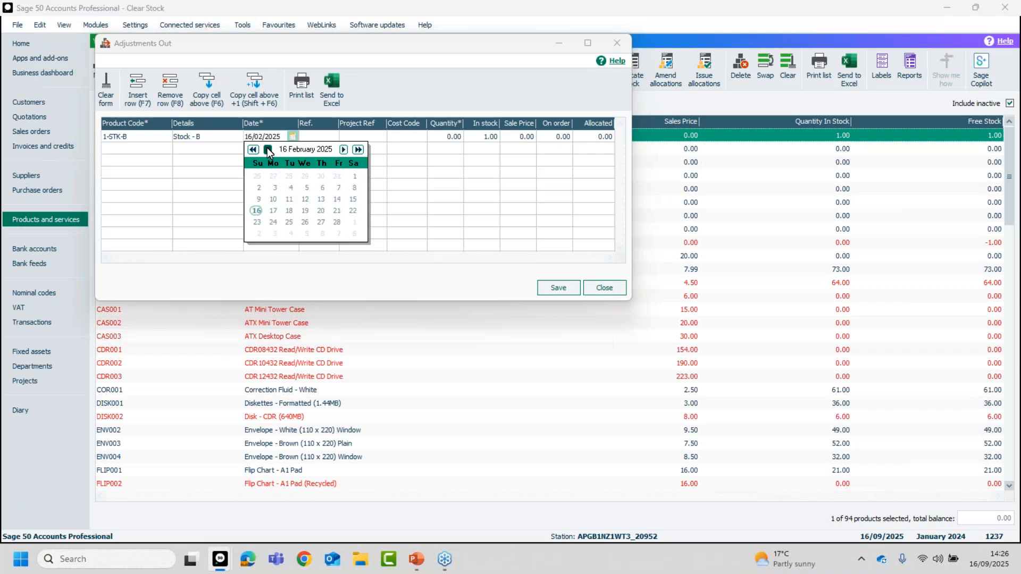
click(305, 212)
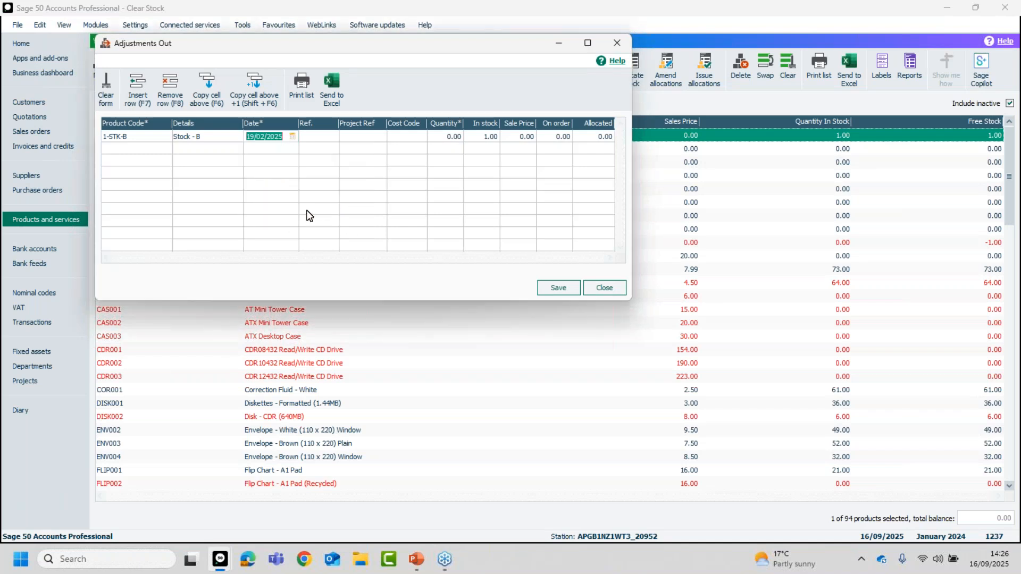
Set the adjustment out quantity for 1-STK-B to 1, save it and close the adjustments window.
click(433, 139)
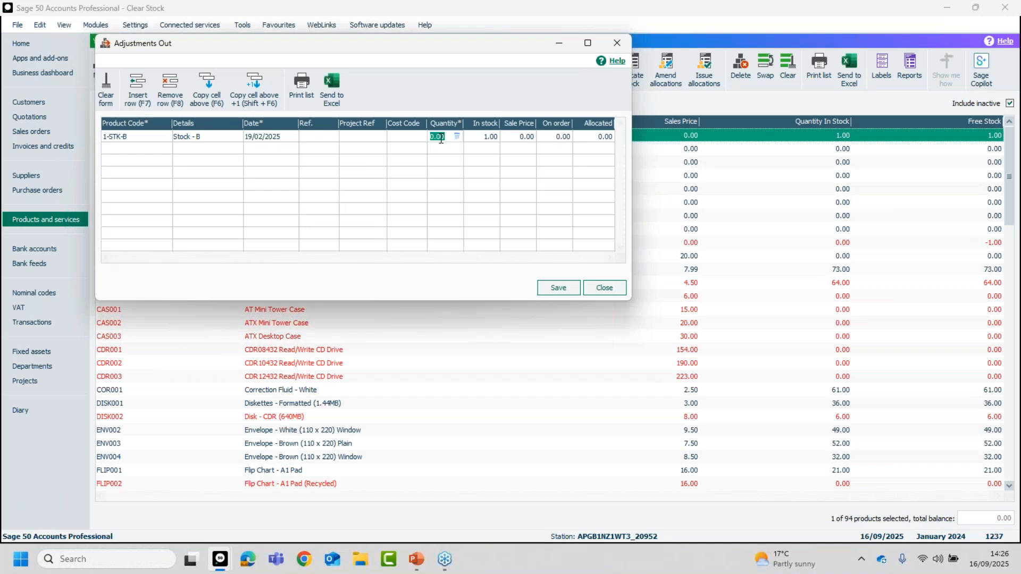
text(1)
key(Tab)
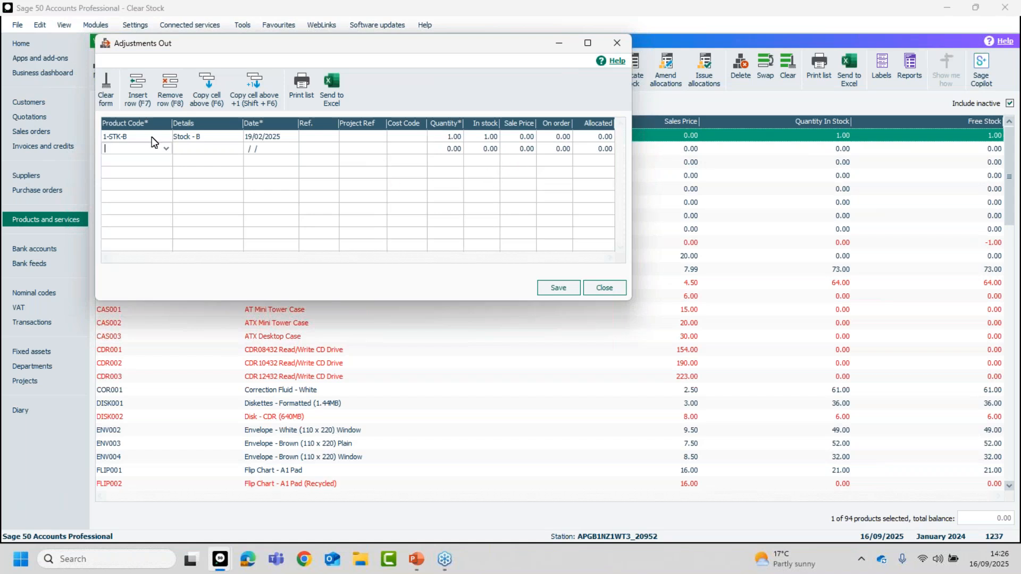
click(560, 290)
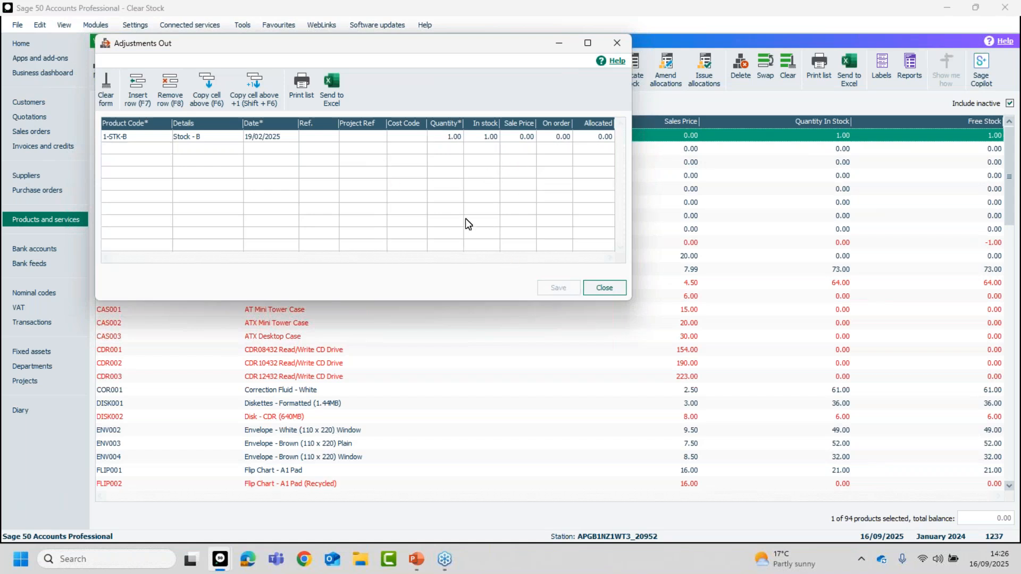
click(612, 288)
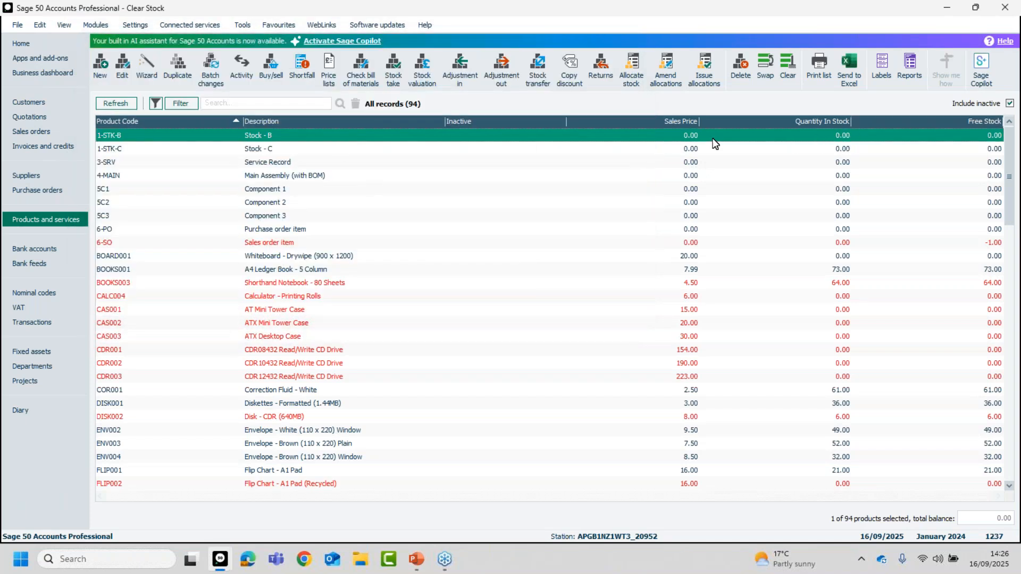
Try to delete the 1-STK-B product record from the products list.
click(736, 69)
click(546, 314)
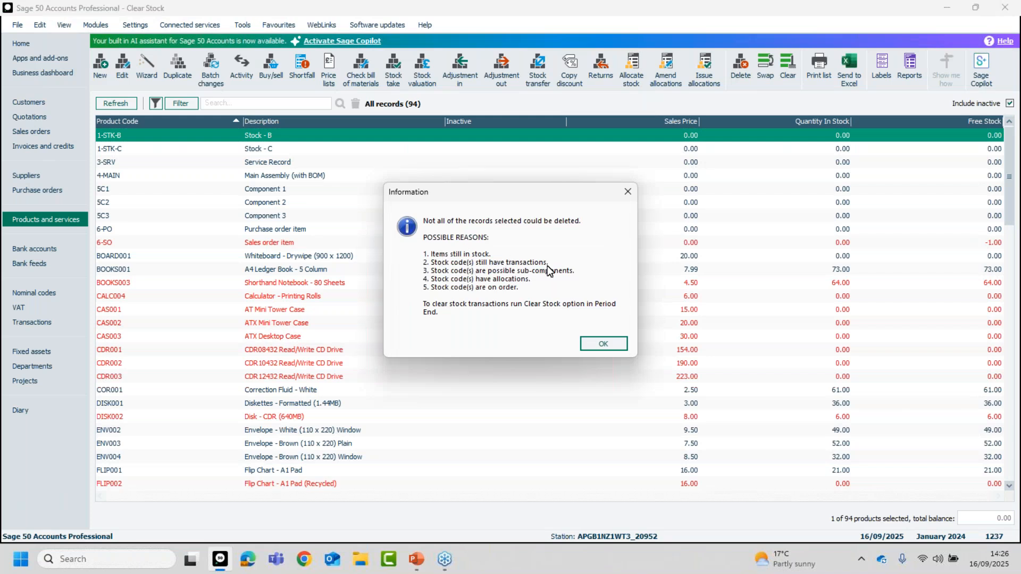
click(608, 344)
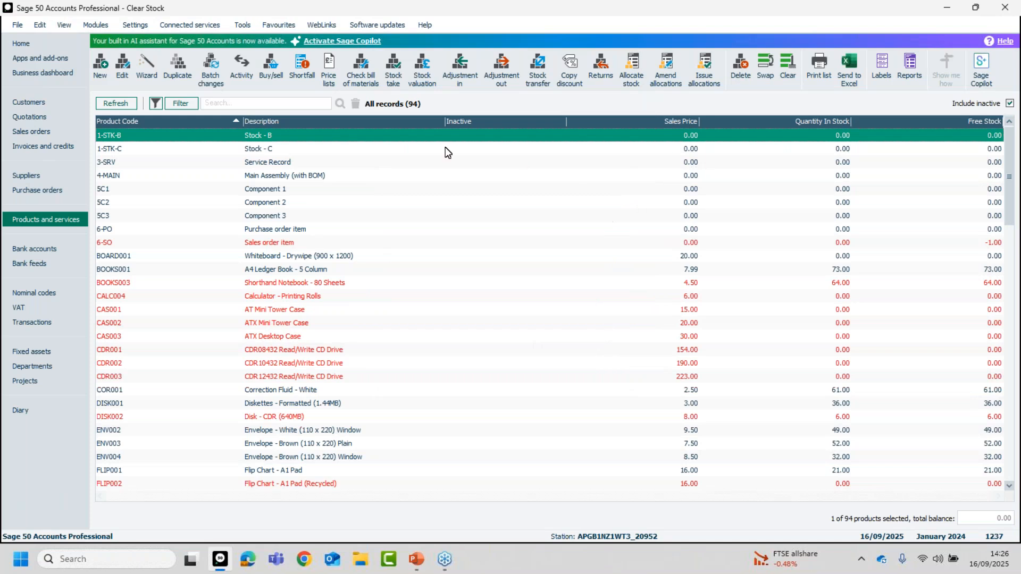
Open the Clear Stock period-end routine, accepting the closure of open windows, and dismiss the Teams notification.
click(242, 25)
click(248, 25)
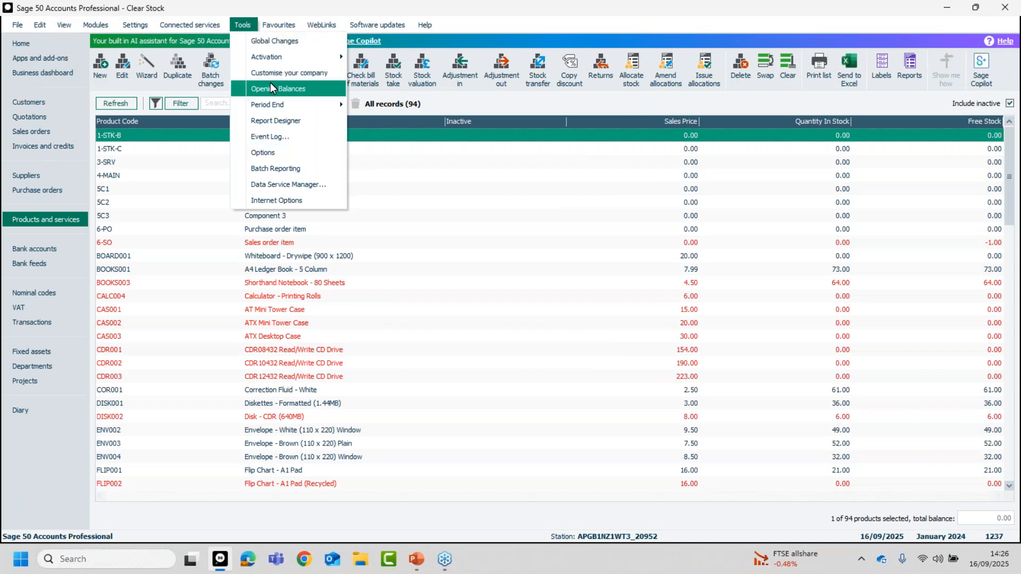
mouse_move(302, 111)
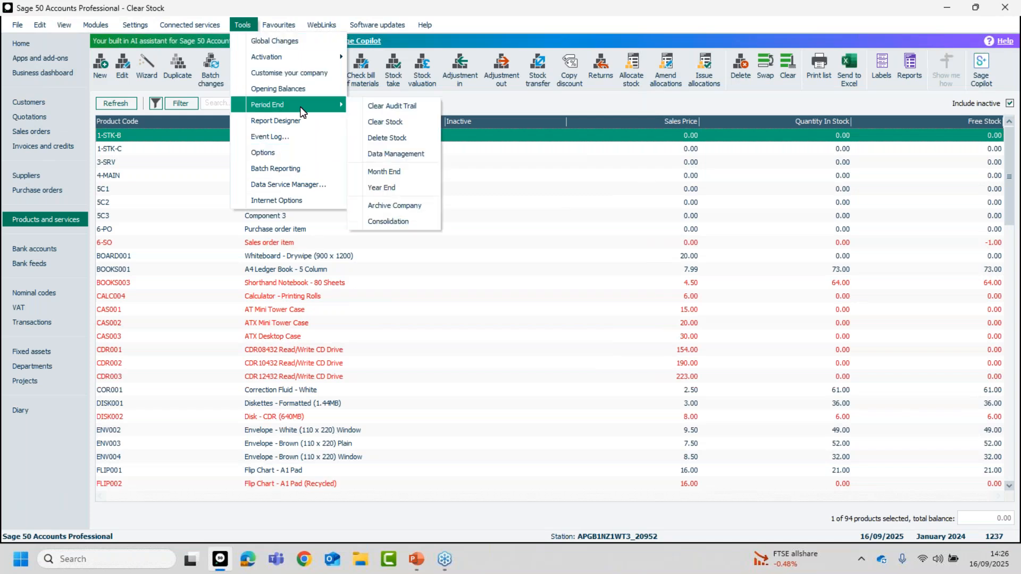
click(392, 123)
click(552, 314)
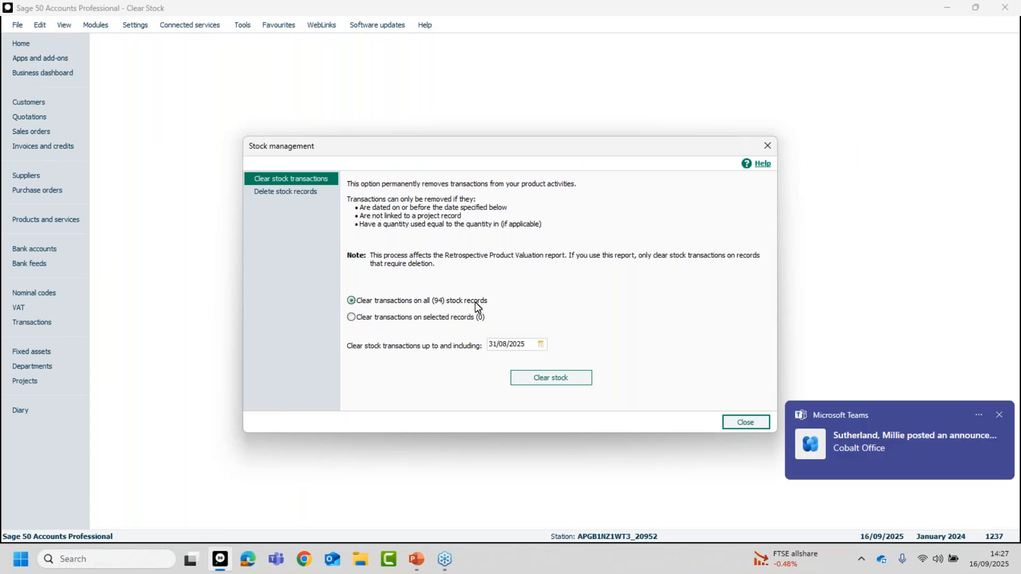
click(1000, 415)
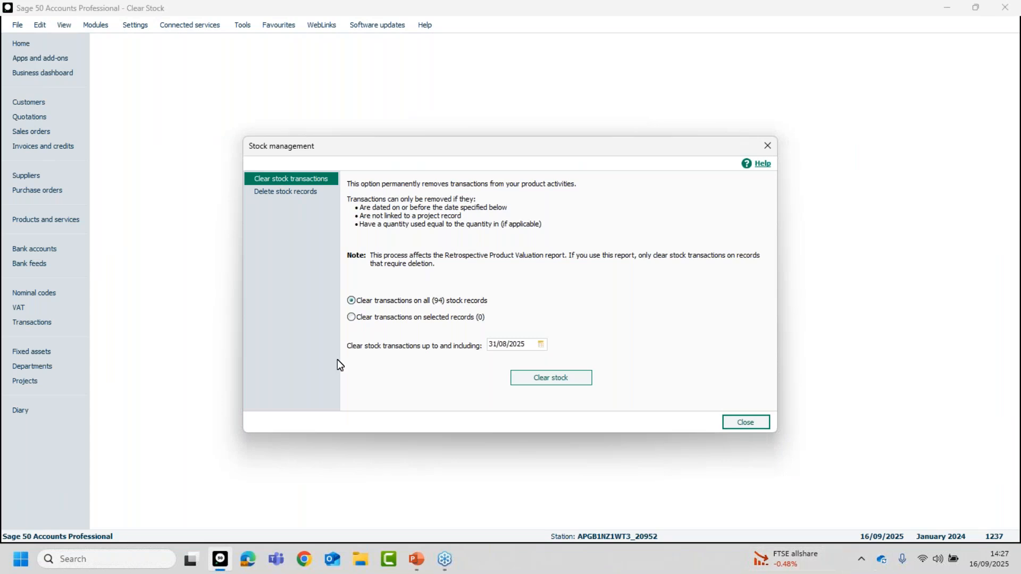
Choose to clear transactions on selected records only and pick product 1-STK-B, checking the record search filter without applying it.
click(351, 318)
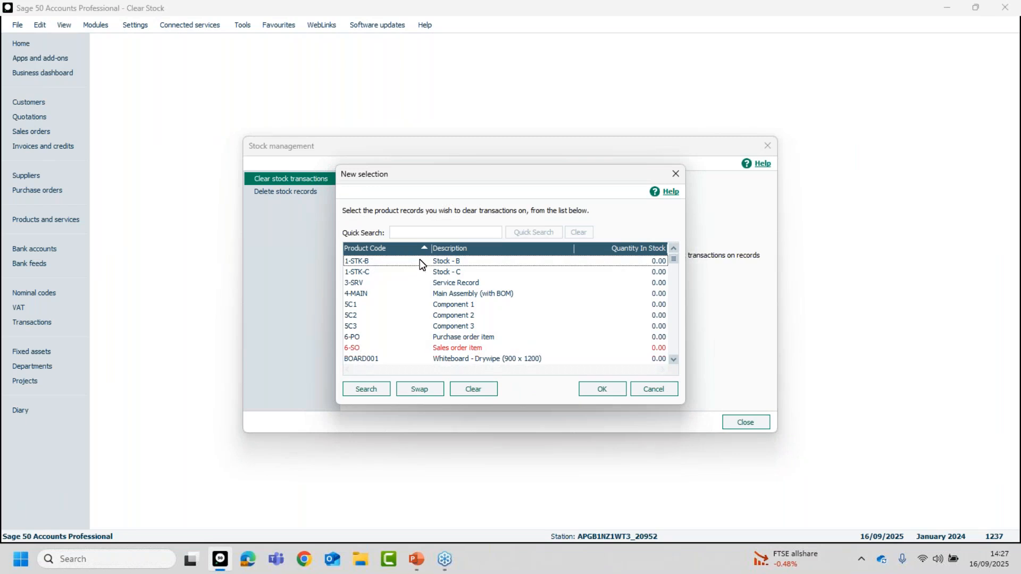
click(422, 262)
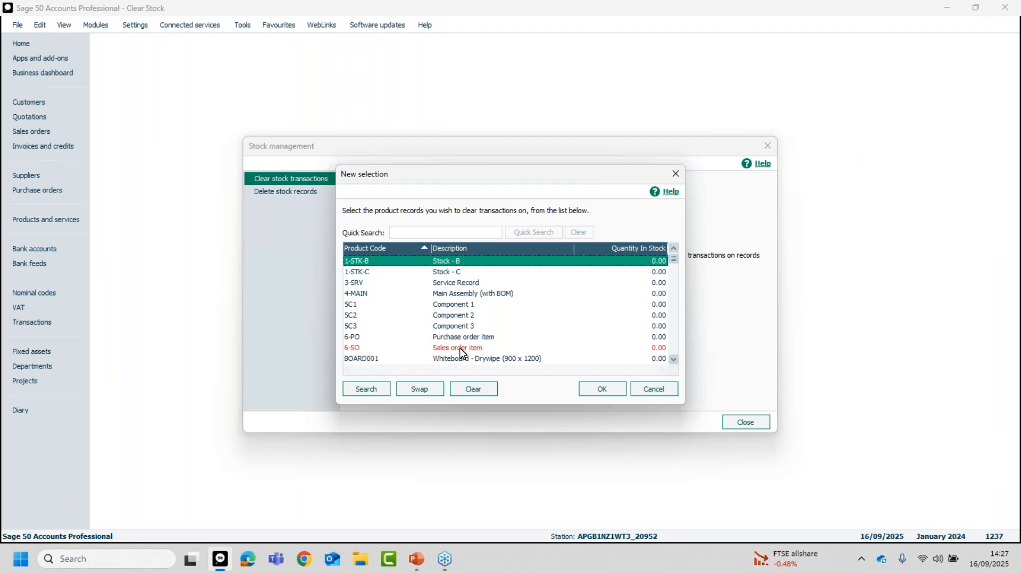
click(370, 391)
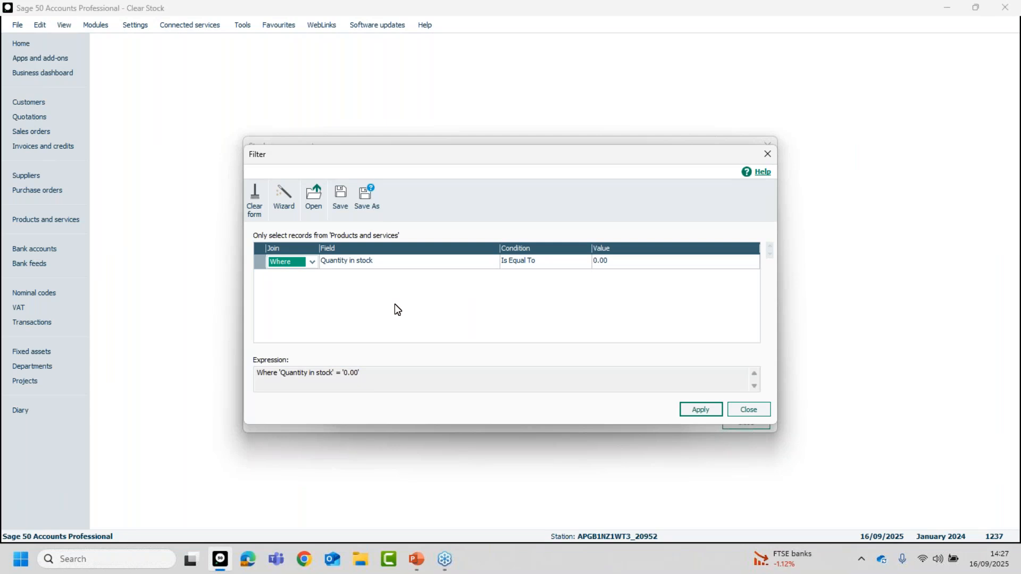
click(739, 410)
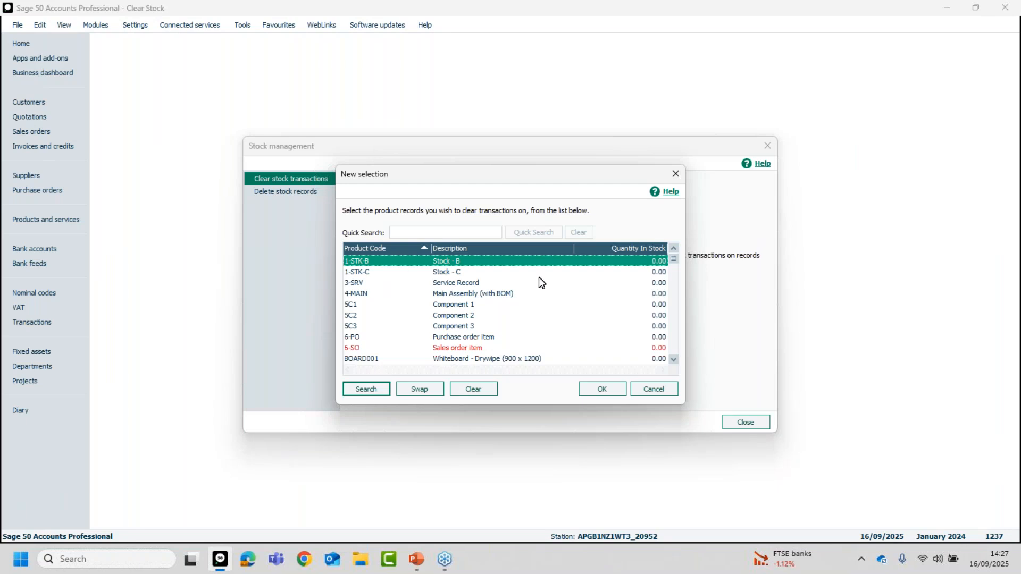
click(674, 359)
click(674, 359)
click(673, 360)
click(674, 359)
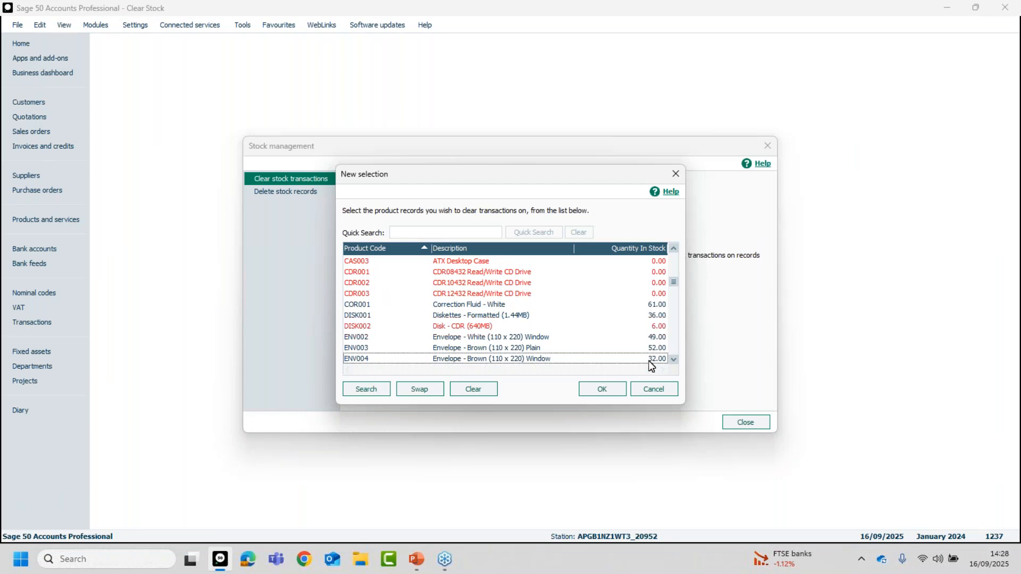
drag(674, 282, 674, 260)
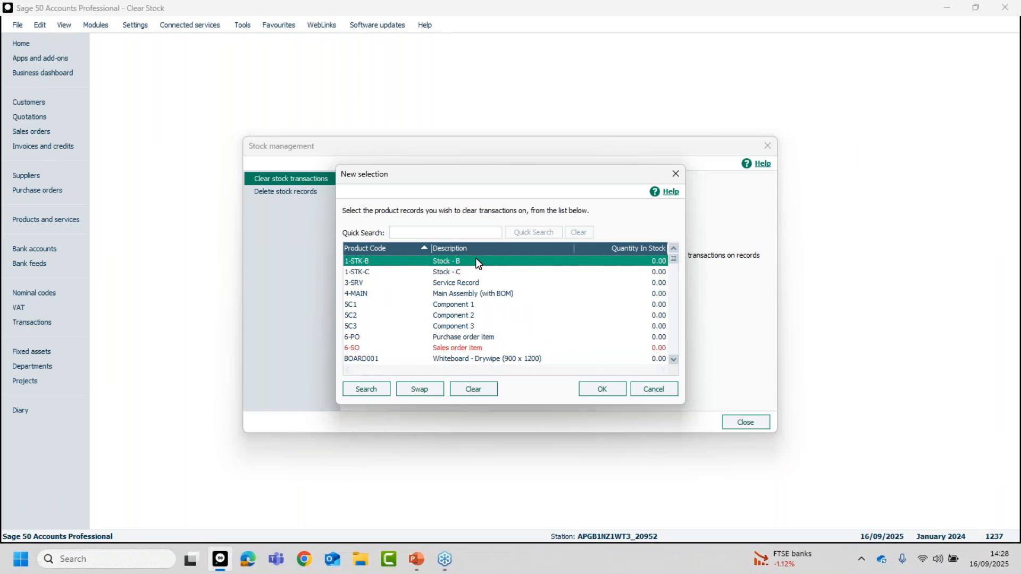
click(608, 390)
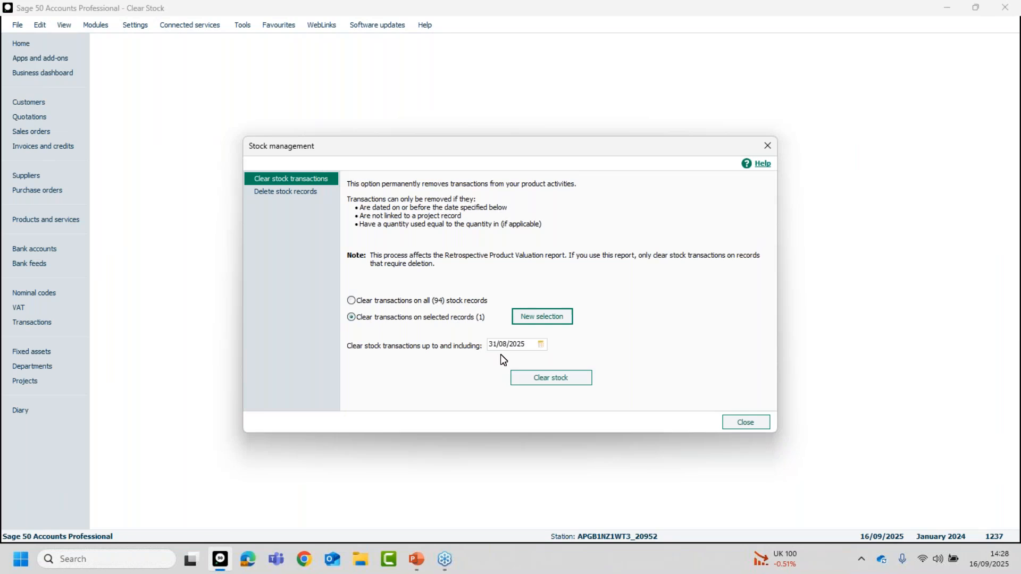
Set the clear stock transactions date to 30/06/2025 and start clearing the stock.
click(541, 345)
click(513, 357)
click(512, 357)
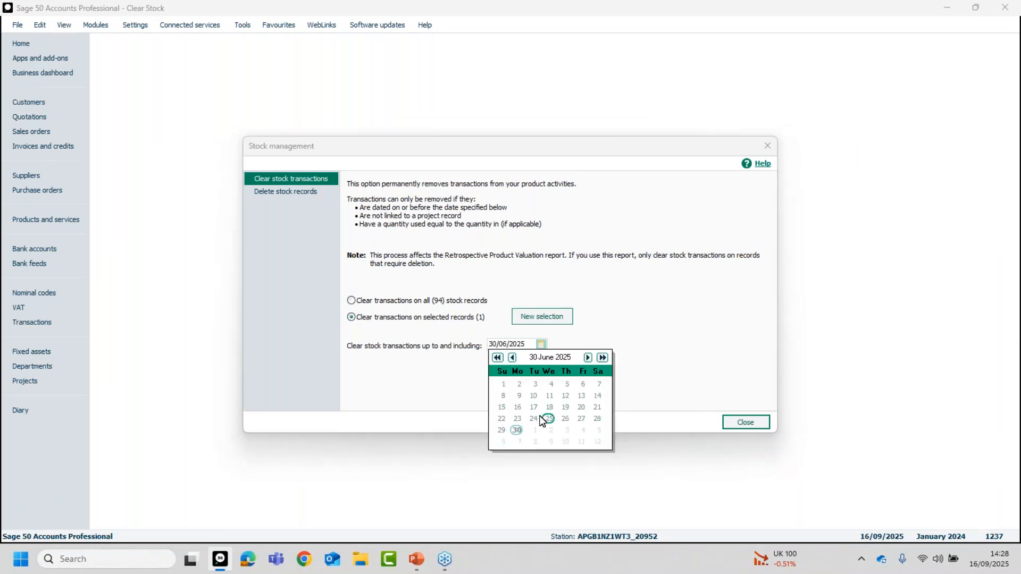
click(515, 430)
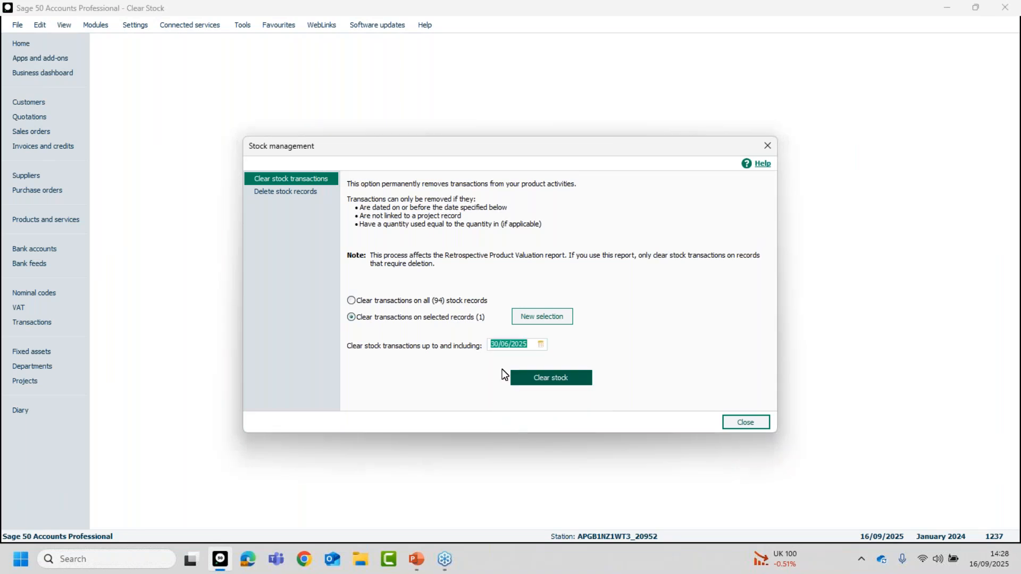
click(556, 380)
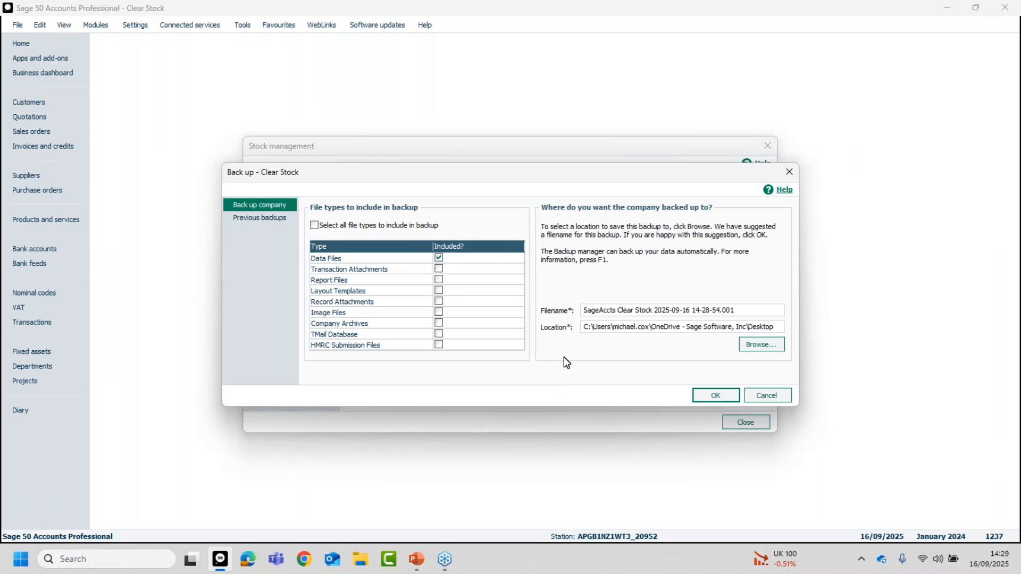
Back up the data files as "Pre clear stock transactions", complete the stock clearing and close Stock management.
drag(736, 310, 564, 311)
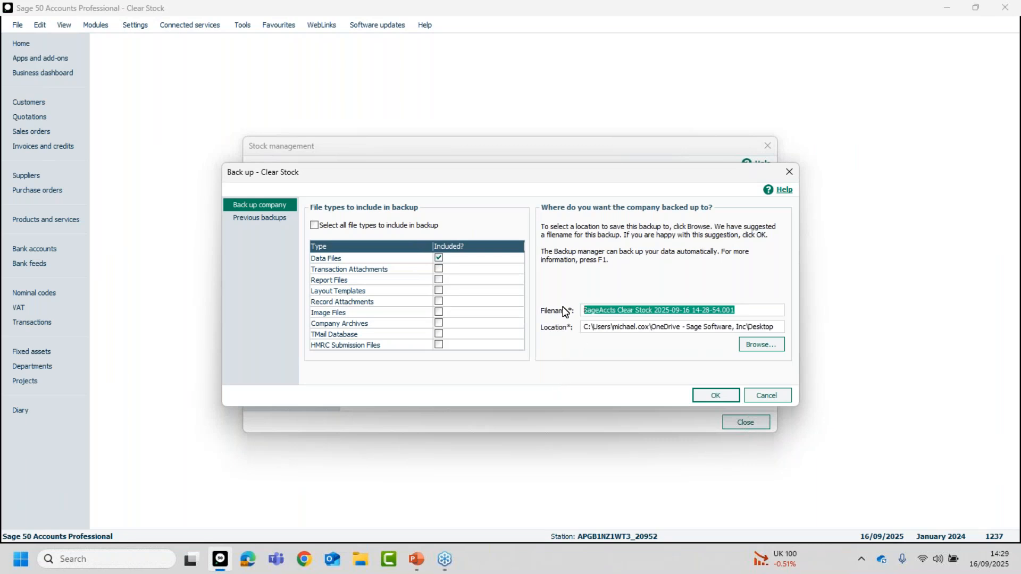
text(Pre clear stock)
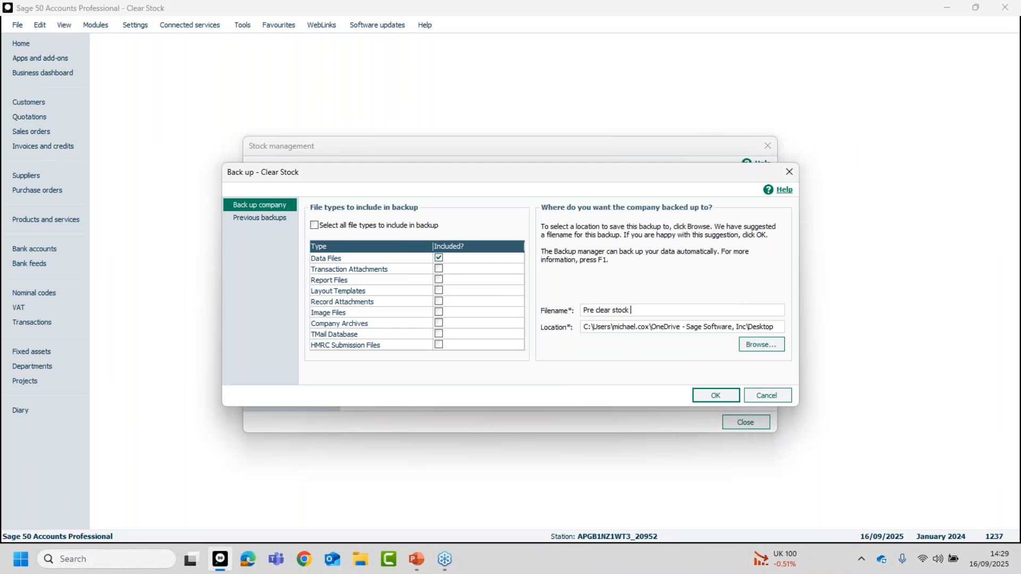
text( transacio)
text(ns)
key(BackSpace)
key(BackSpace)
key(BackSpace)
key(BackSpace)
text(tions)
click(716, 393)
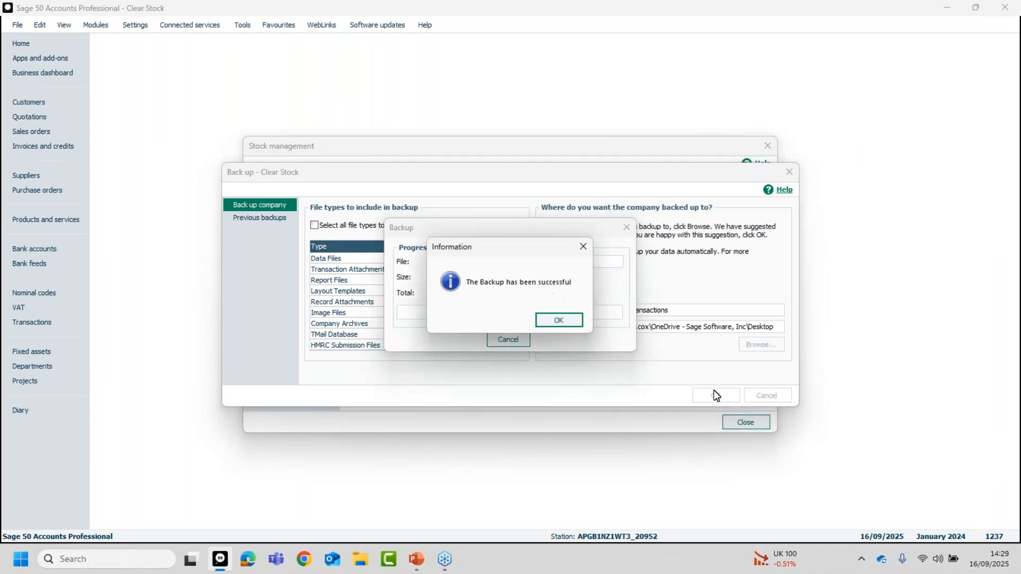
click(559, 321)
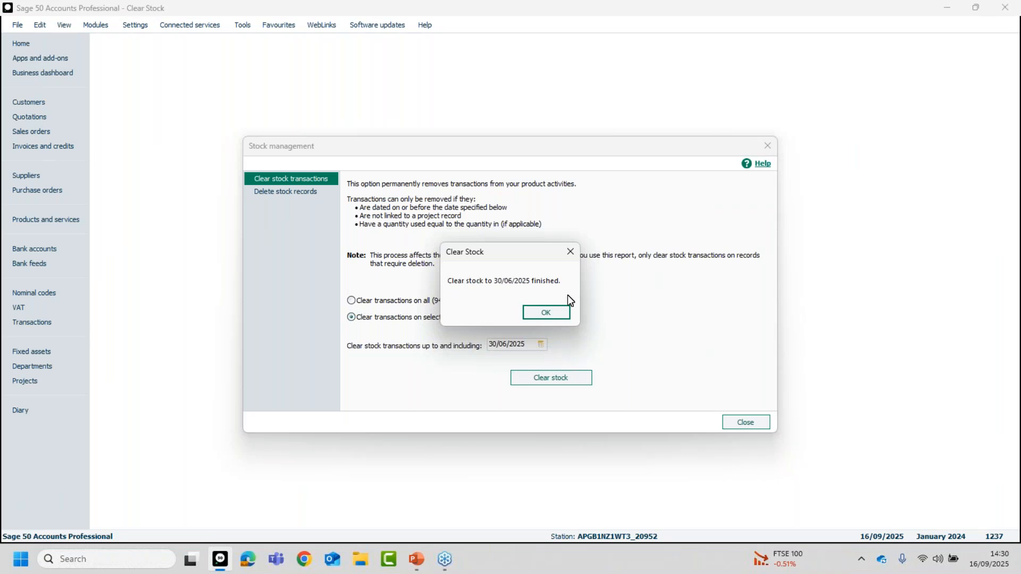
click(544, 312)
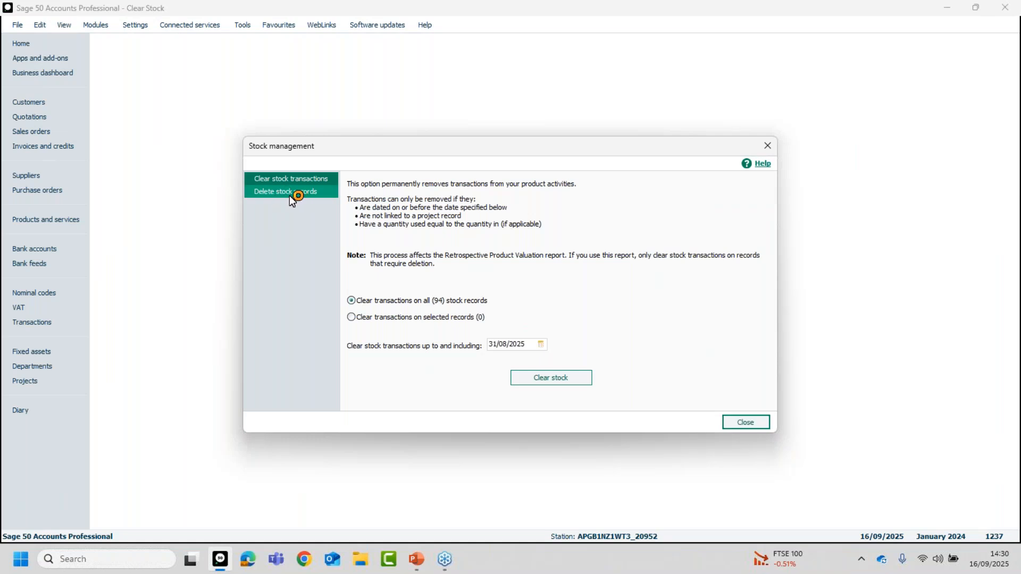
click(746, 421)
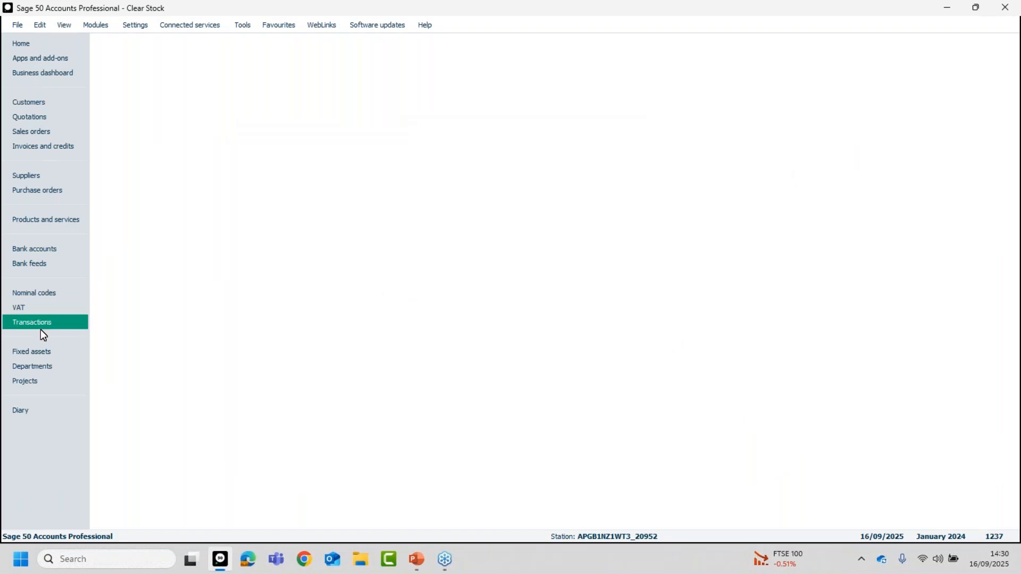
Reopen the products and services list and check the activity of product 1-STK-B, closing its record again.
click(45, 220)
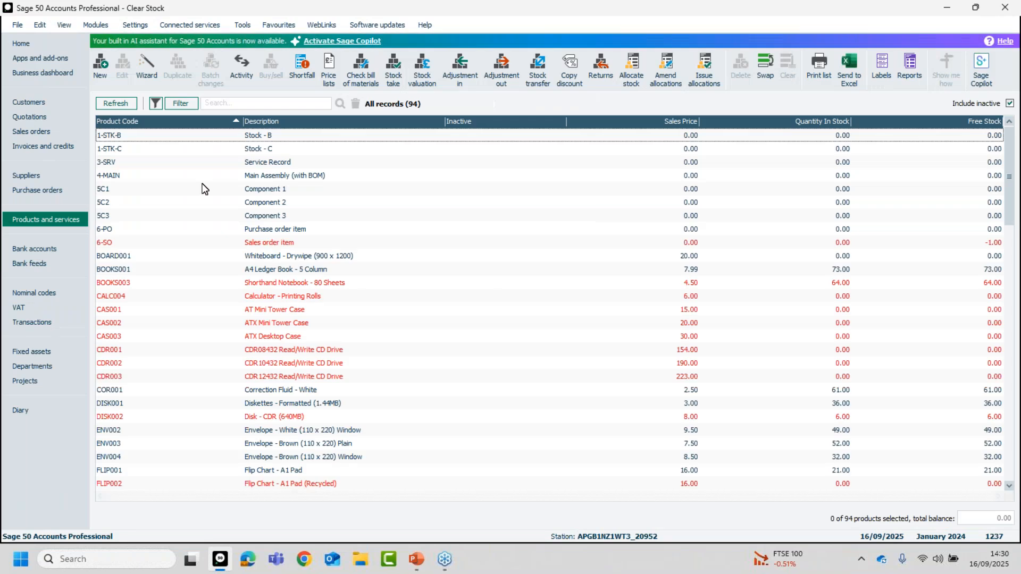
click(286, 135)
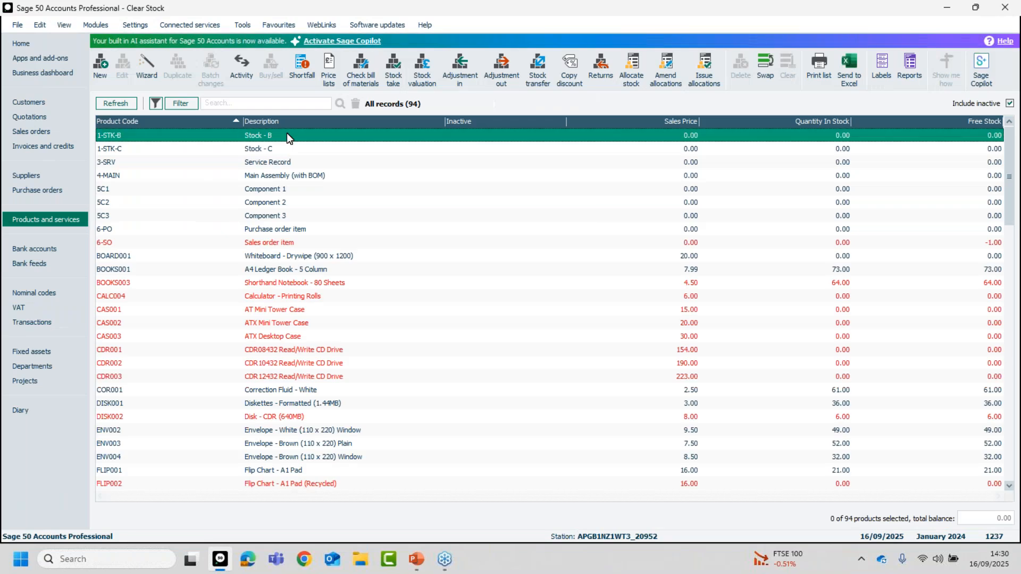
click(350, 135)
double_click(350, 135)
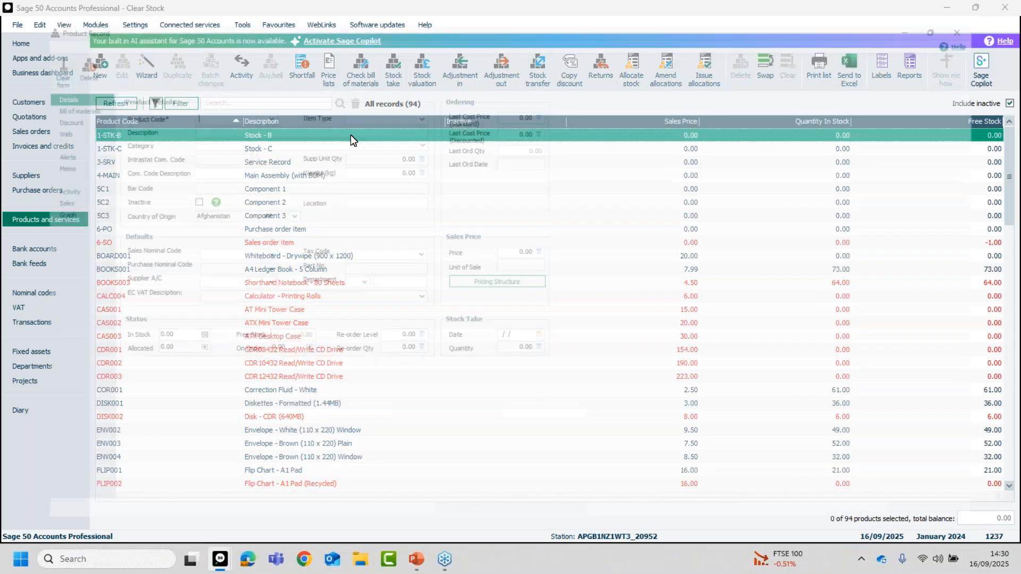
click(38, 183)
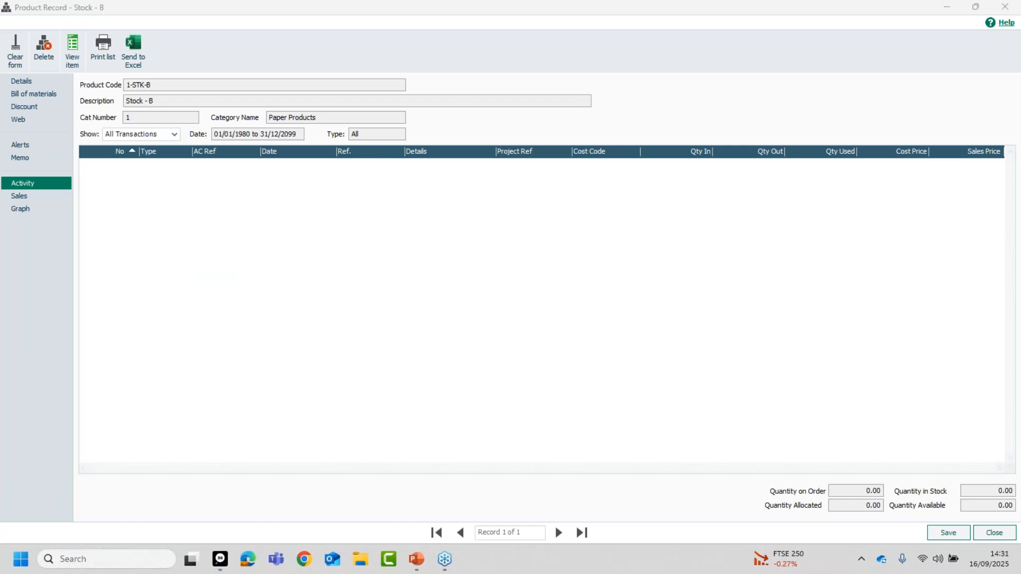
click(995, 533)
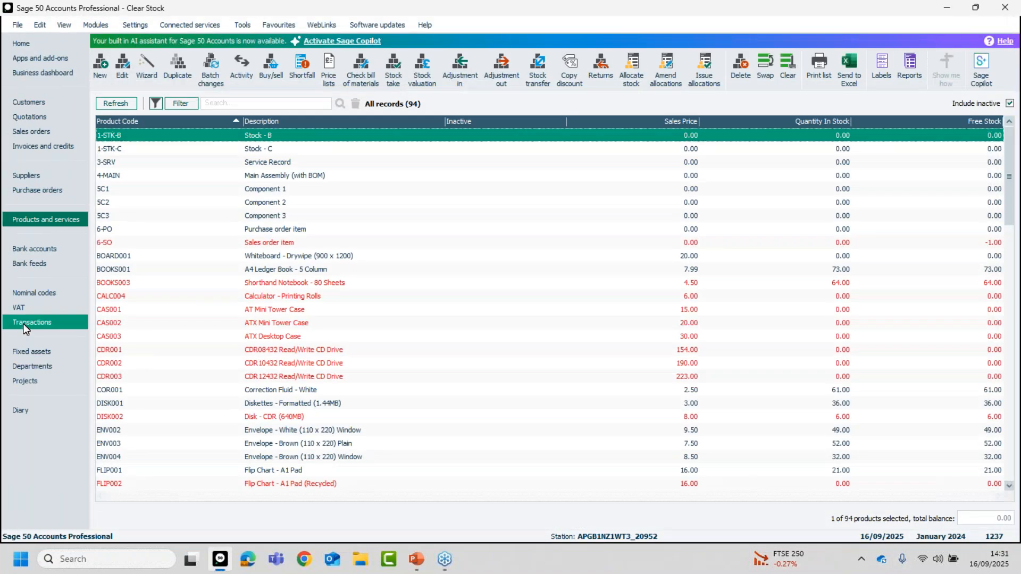
Look through the audit trail transactions and return to the products and services list.
click(23, 324)
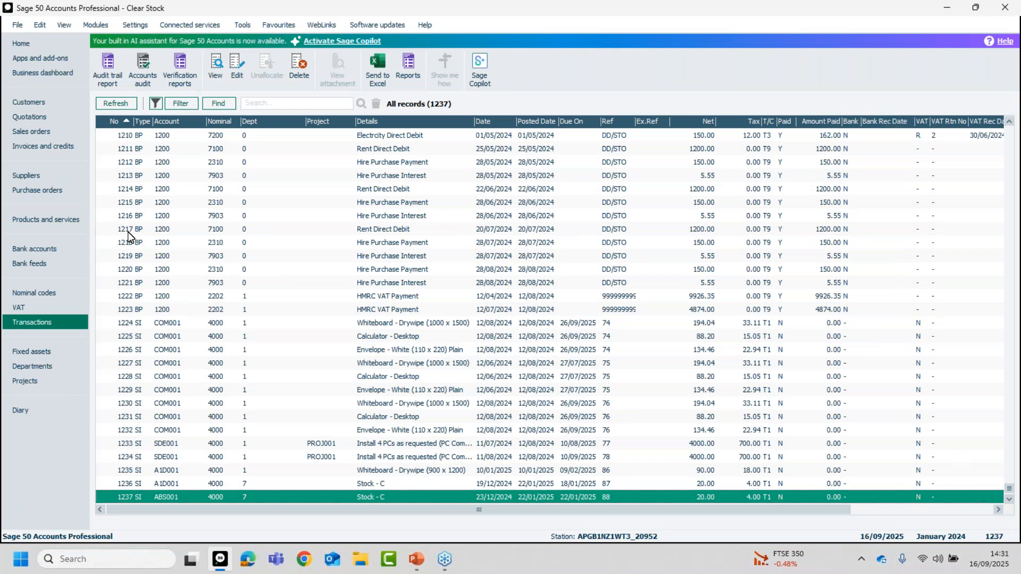
click(50, 219)
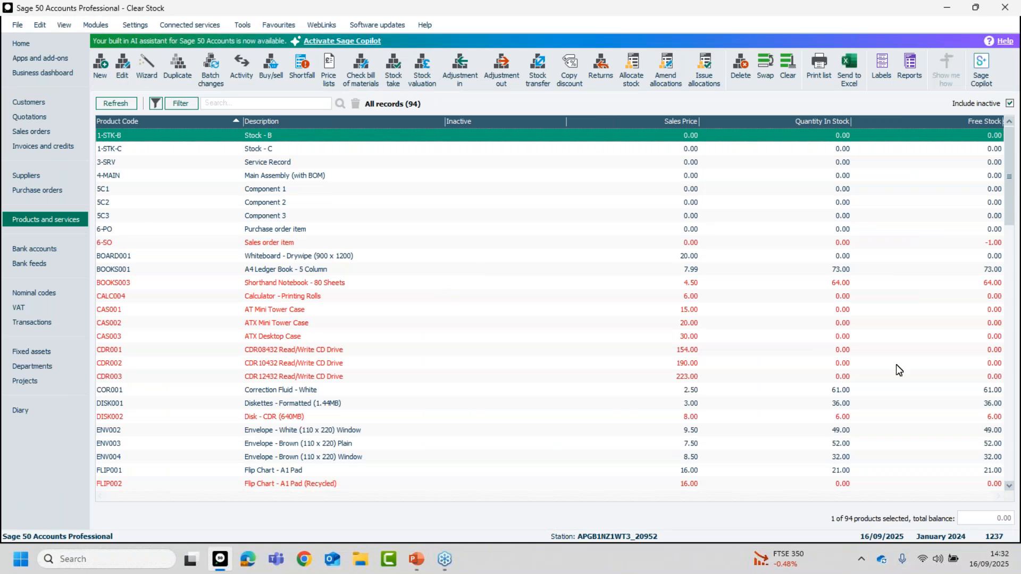
key(alt+Tab)
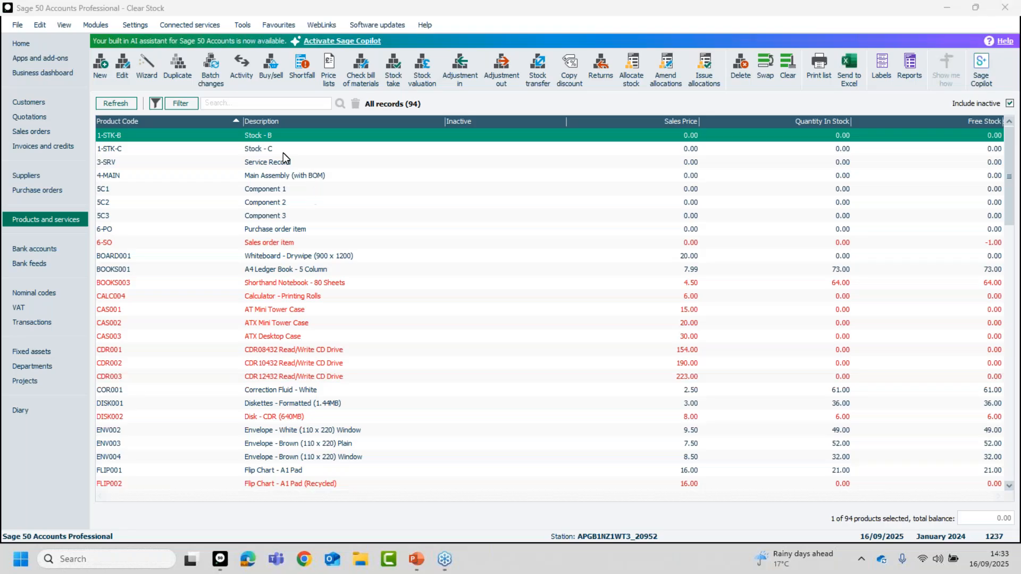
Deselect product 1-STK-B and open the period-end Stock management at the option for deleting stock records.
click(276, 137)
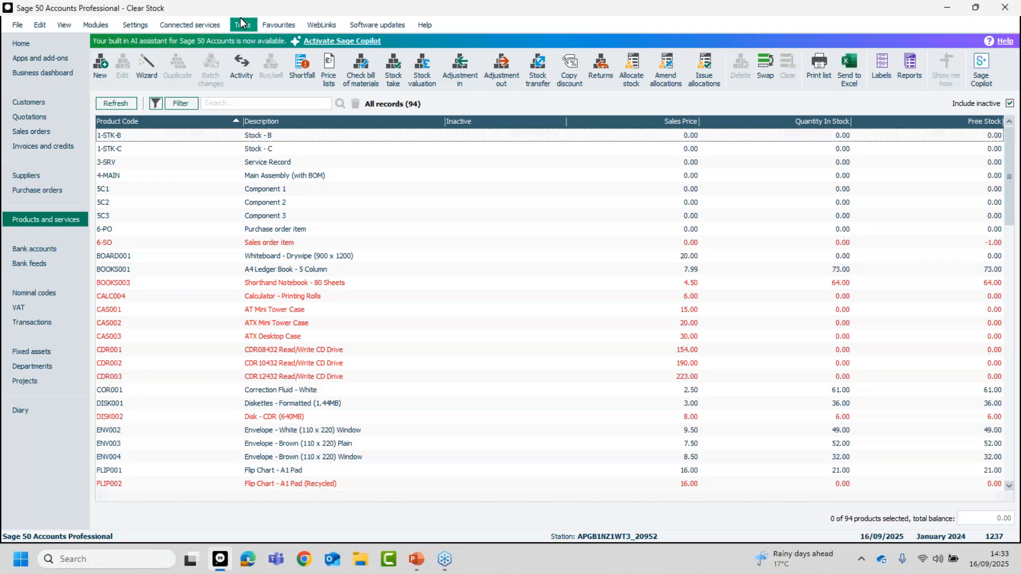
click(242, 25)
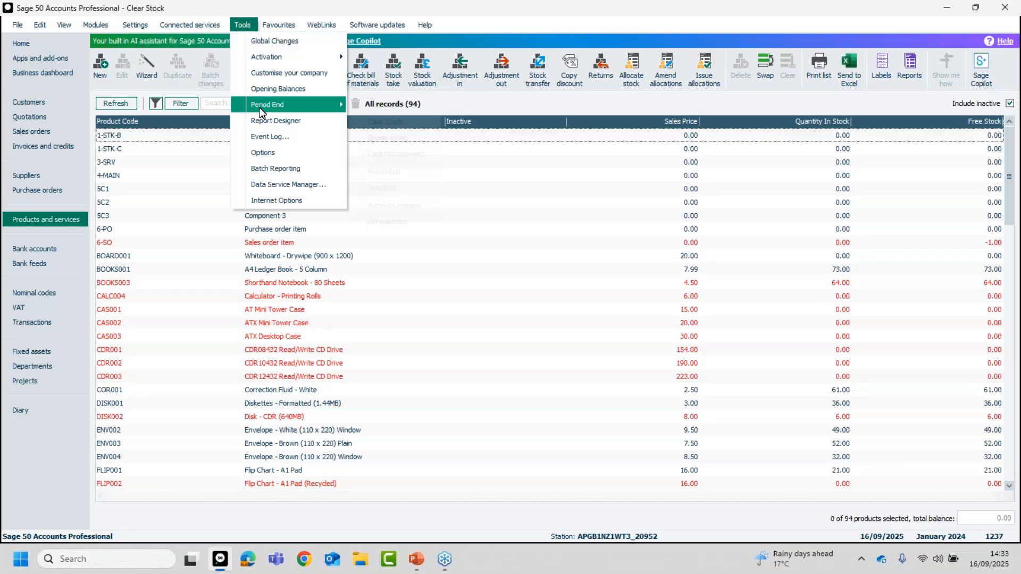
mouse_move(298, 105)
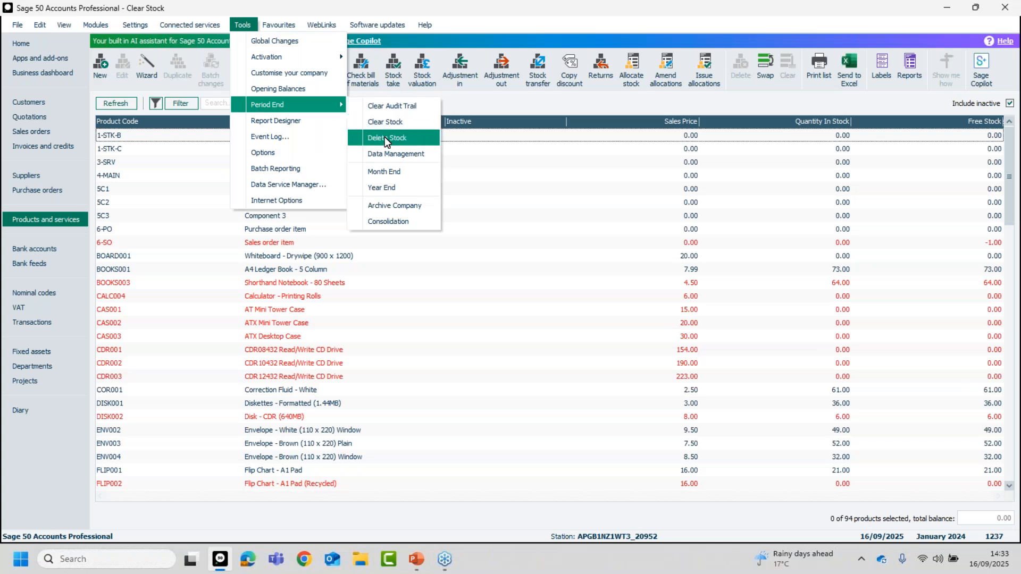
click(388, 120)
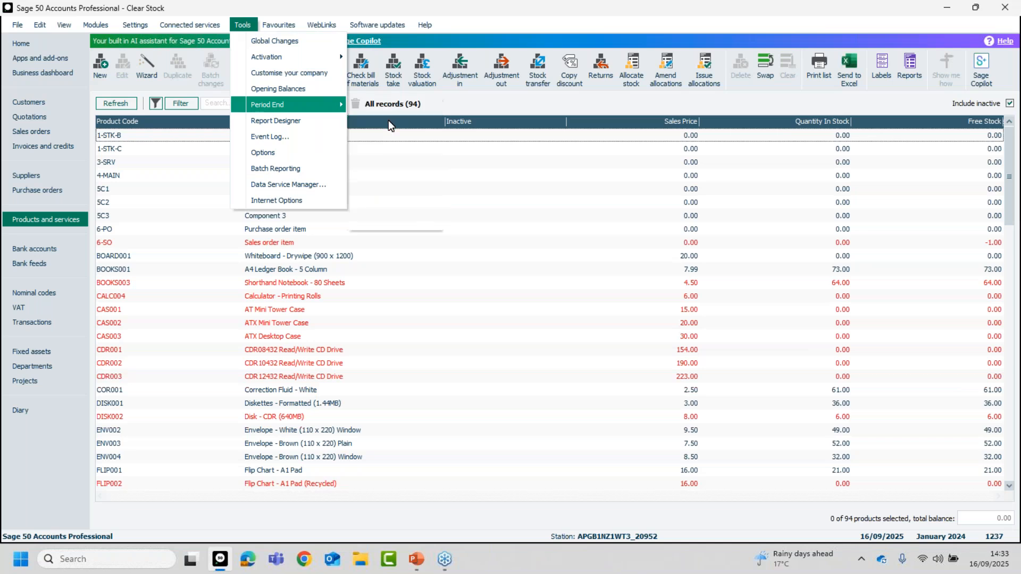
click(561, 310)
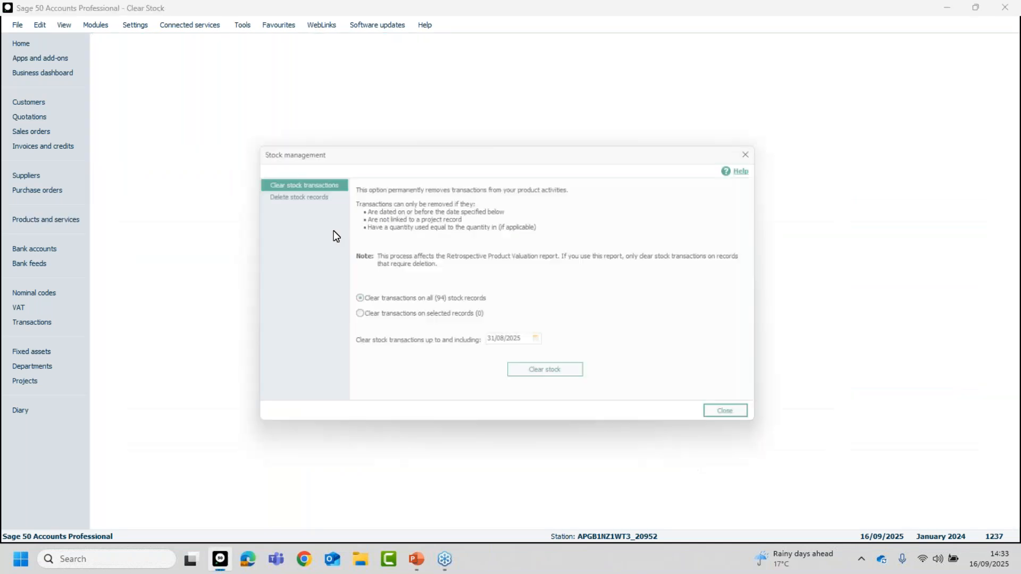
click(282, 194)
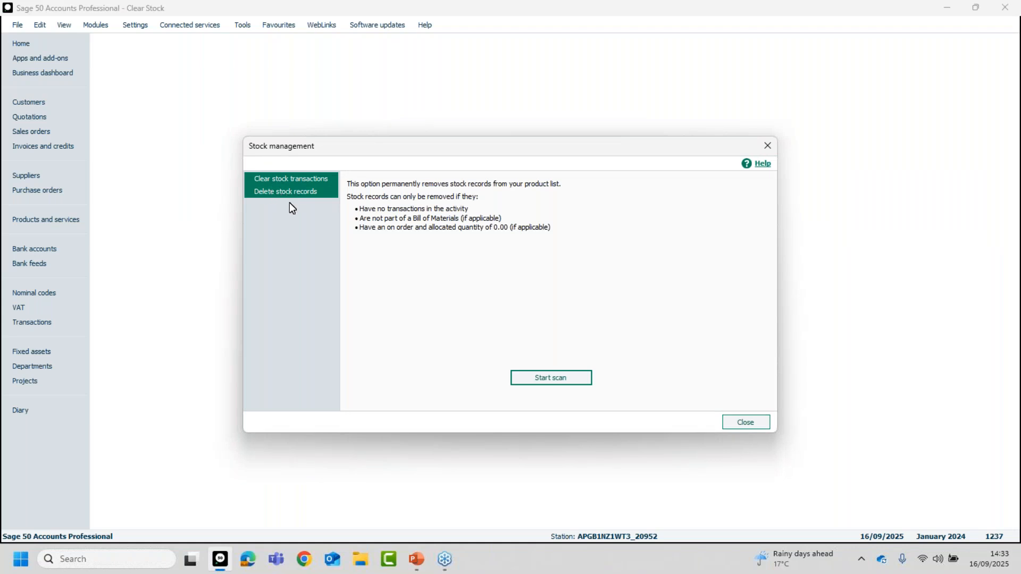
click(288, 183)
click(287, 191)
click(289, 179)
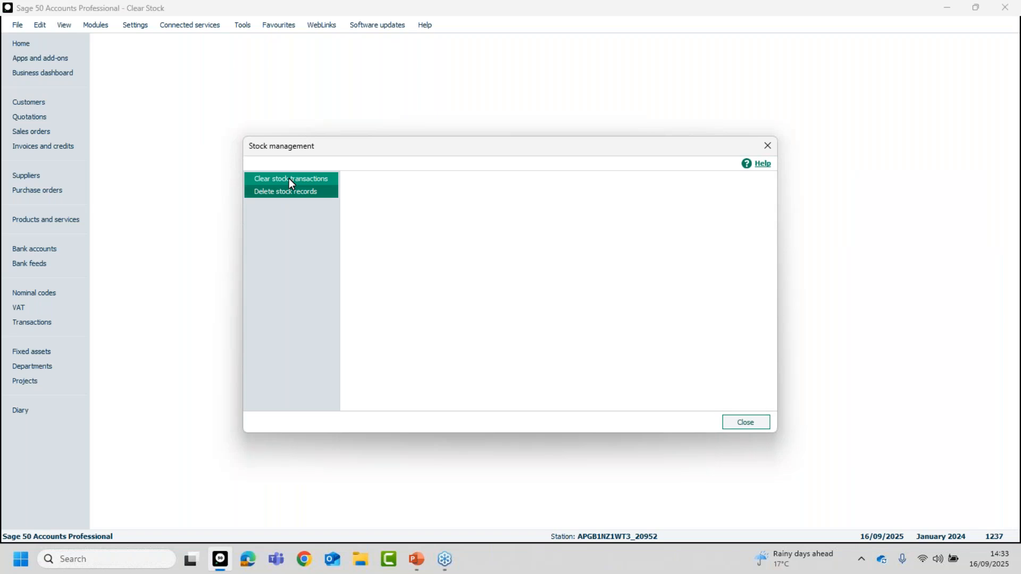
click(287, 190)
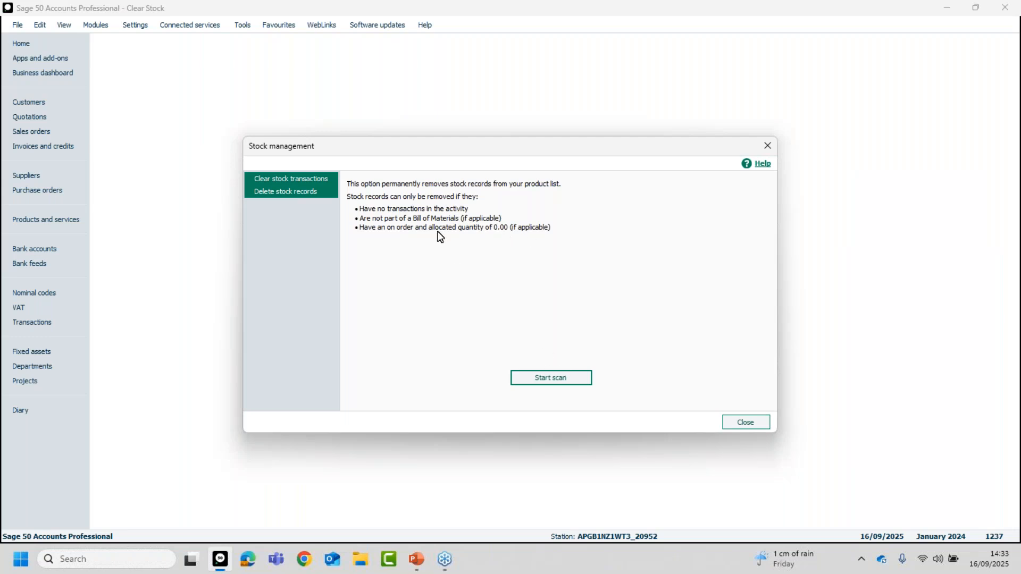
Start the scan for deletable stock records and back up the data files as "Pre del stock records".
click(545, 379)
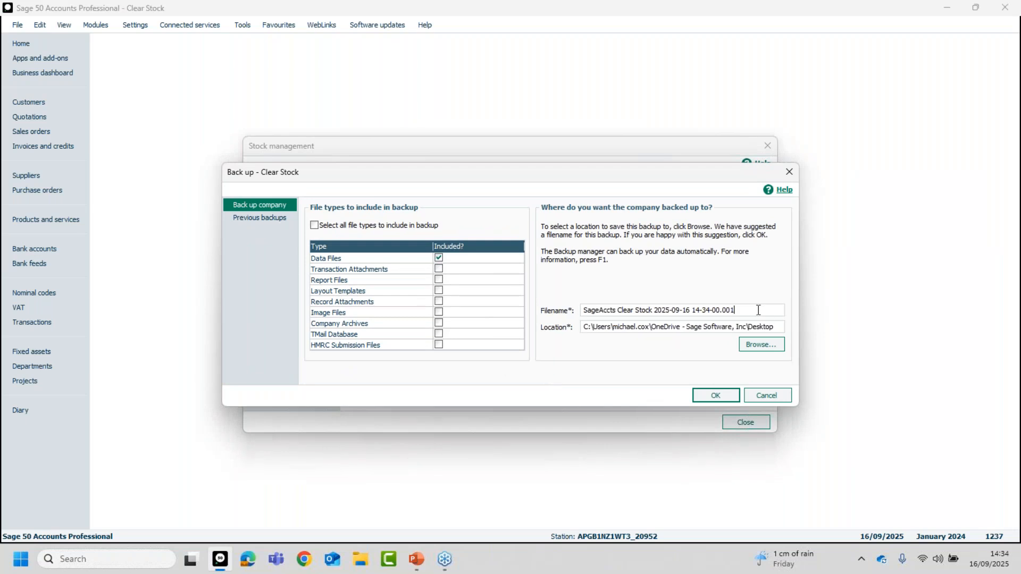
drag(759, 310, 537, 310)
text(Pre )
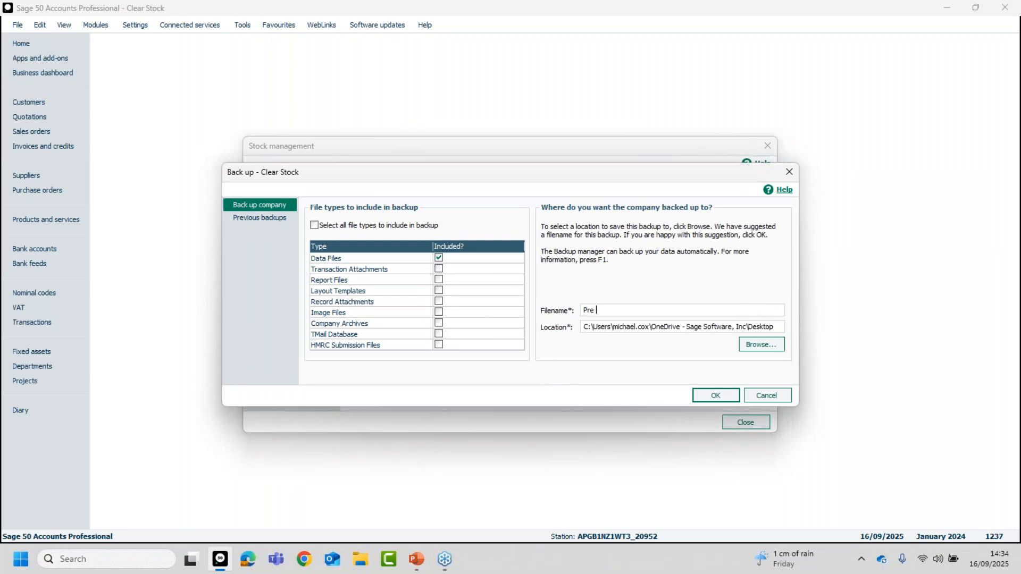
text(del stock records)
click(717, 396)
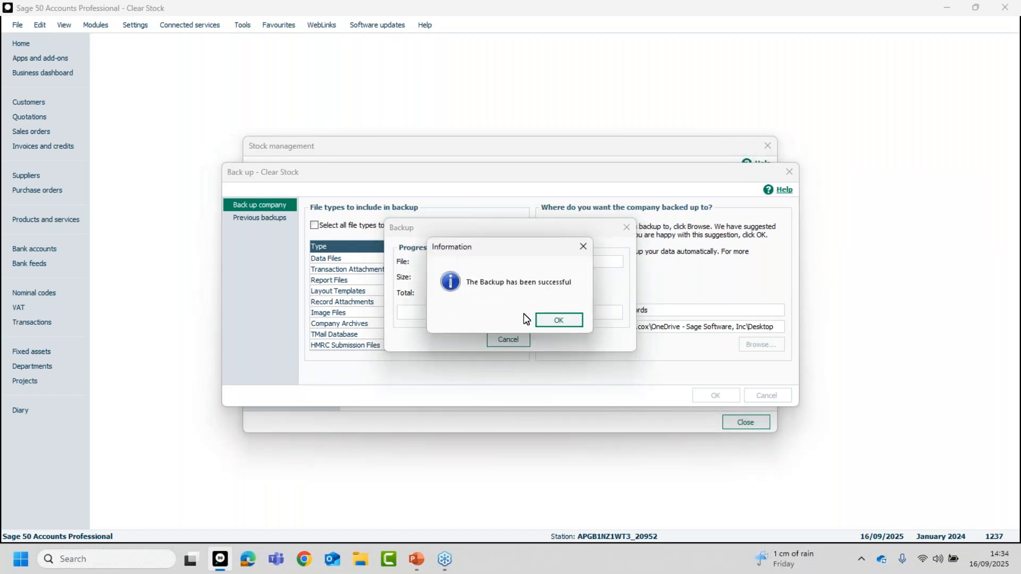
click(560, 321)
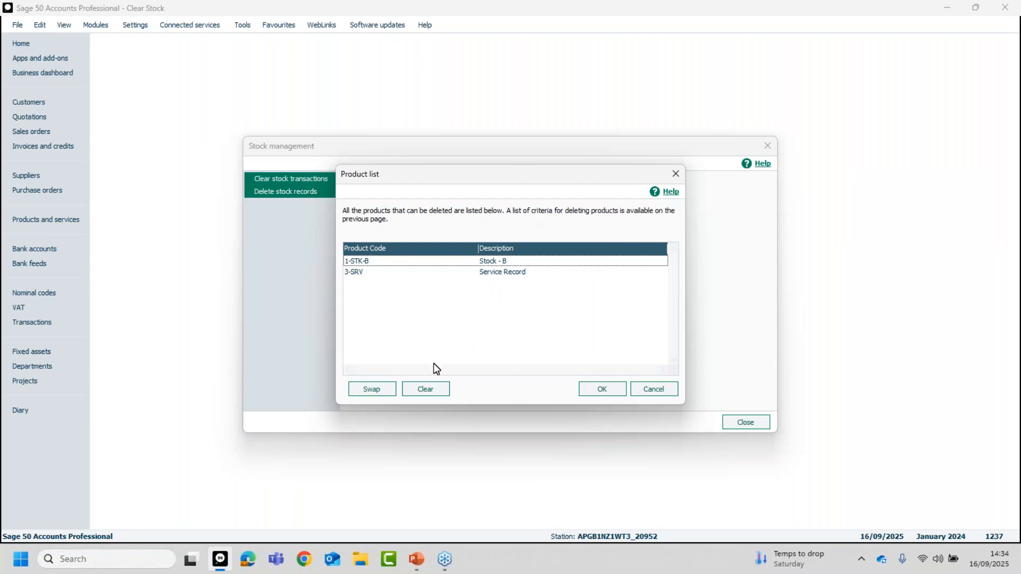
click(372, 392)
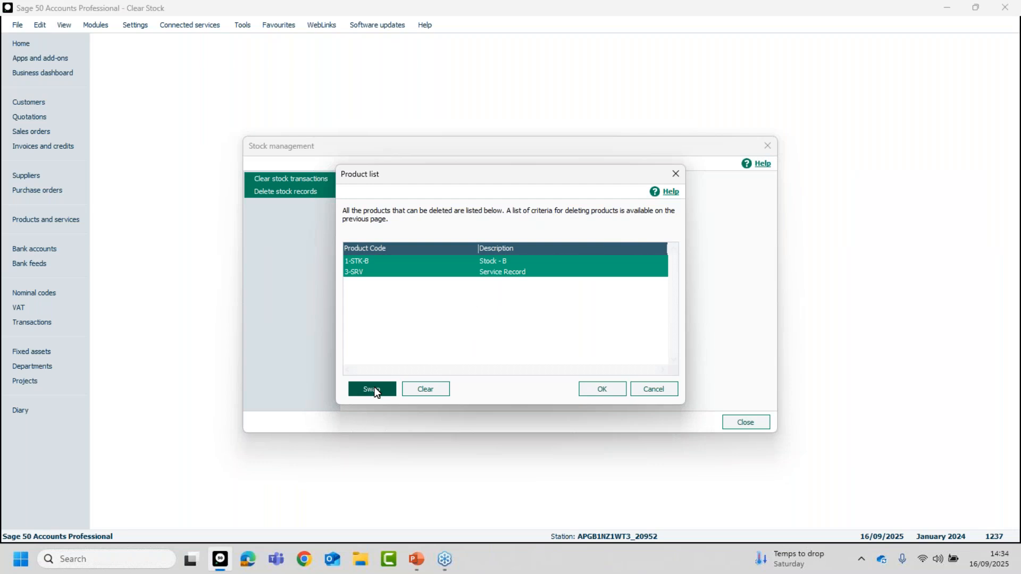
click(417, 391)
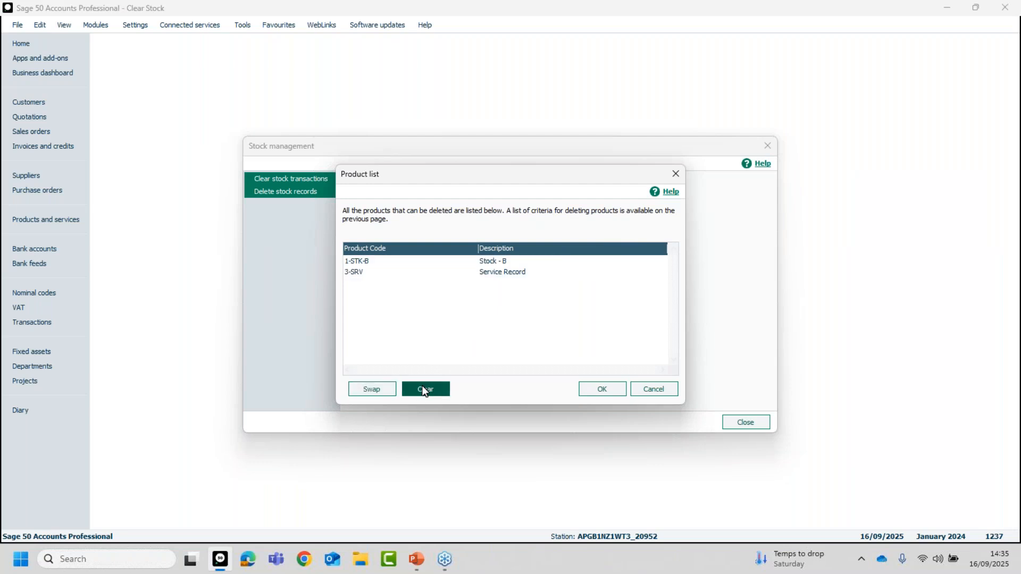
click(379, 391)
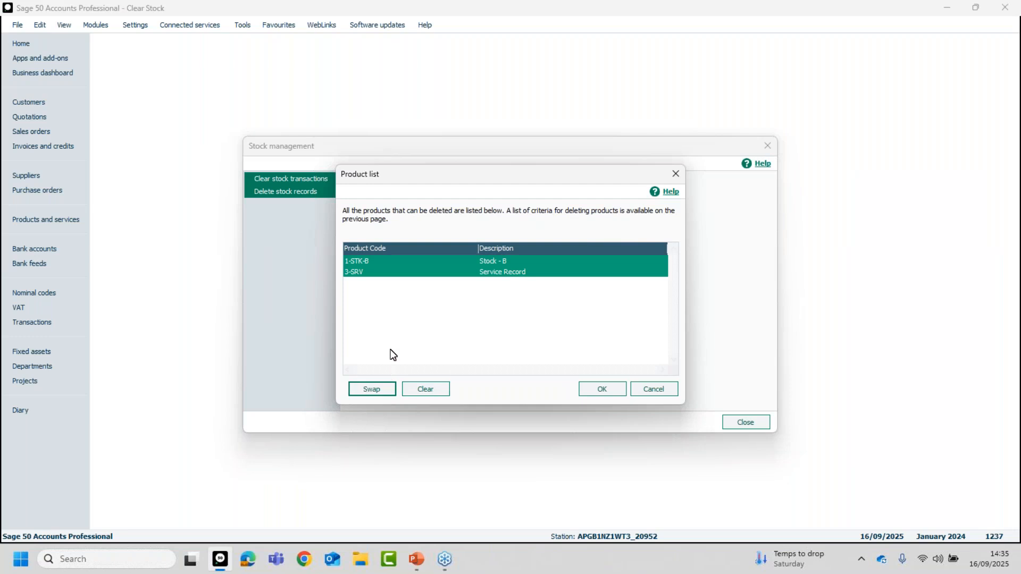
click(498, 273)
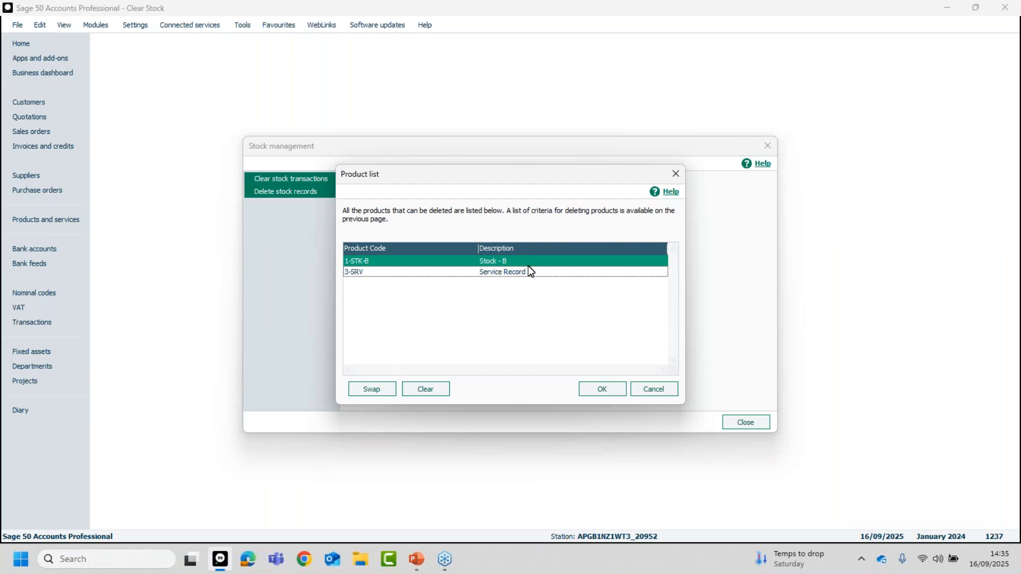
click(437, 389)
Select both deletable products, 1-STK-B and 3-SRV, permanently delete their records and close Stock management.
click(379, 389)
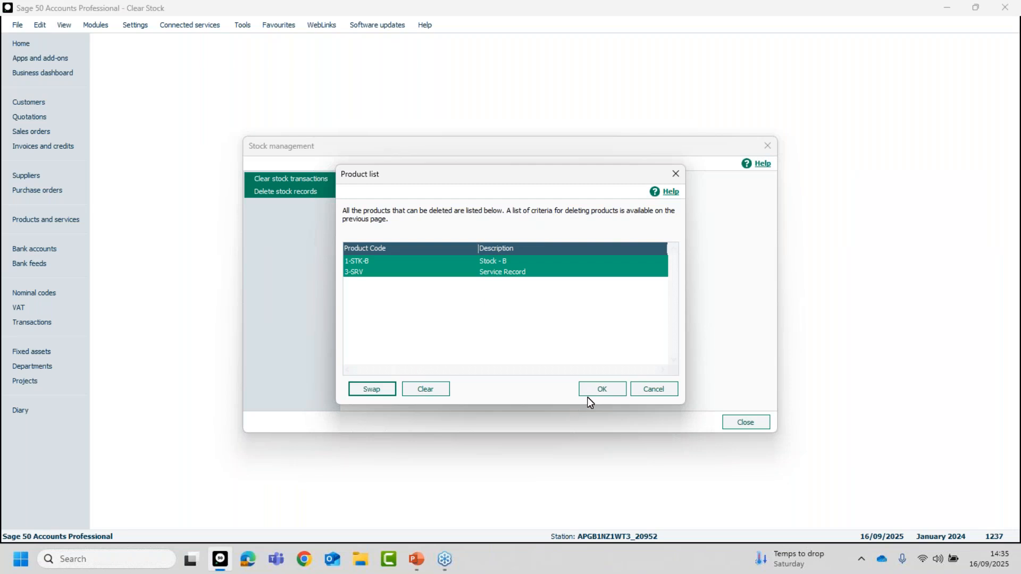
click(600, 389)
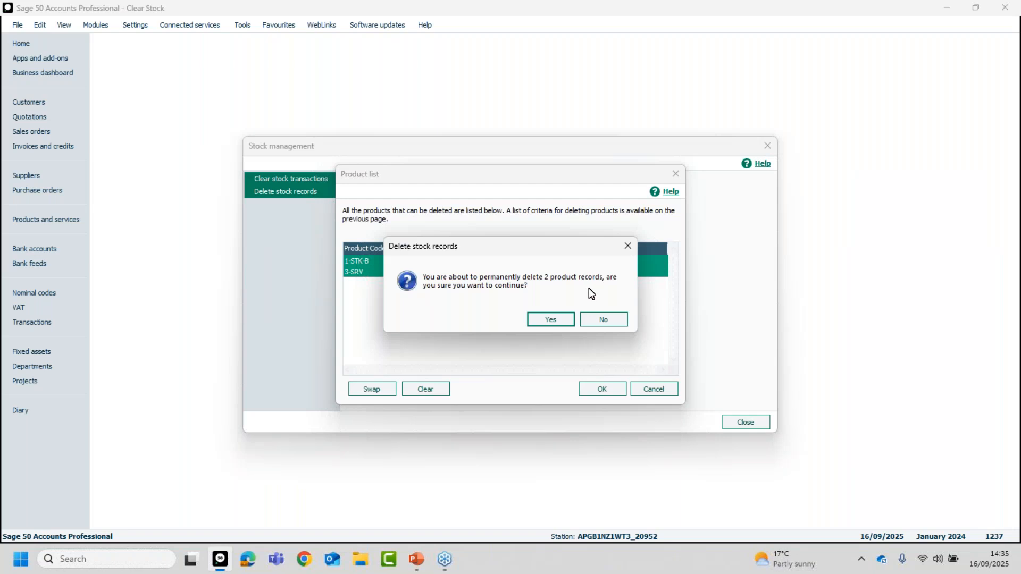
click(555, 320)
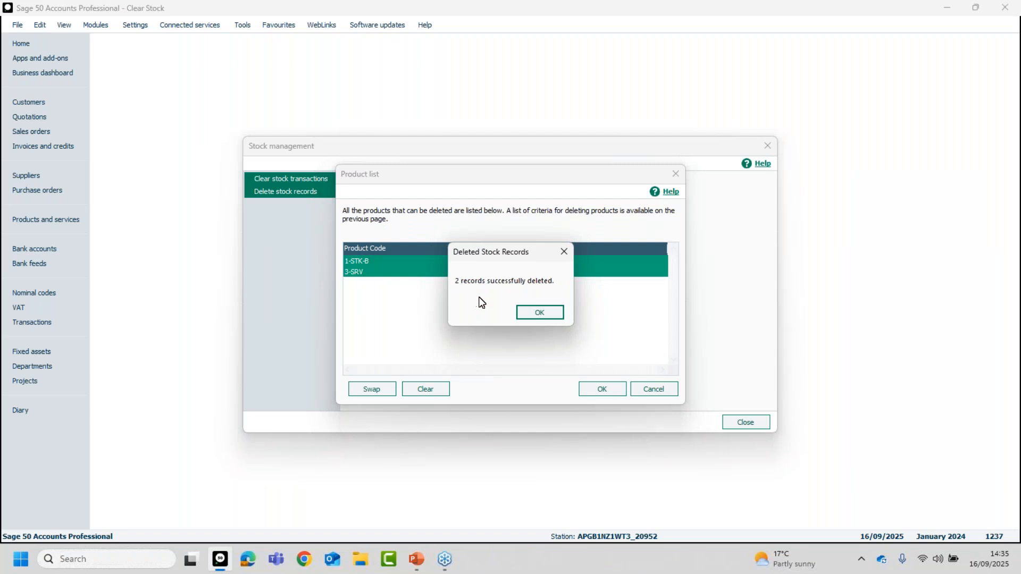
click(540, 314)
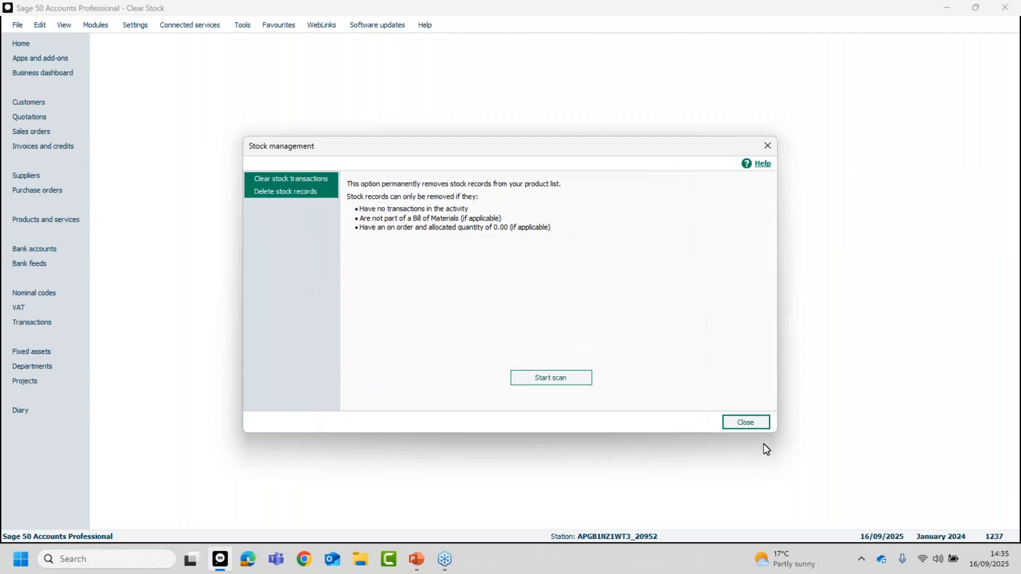
click(750, 423)
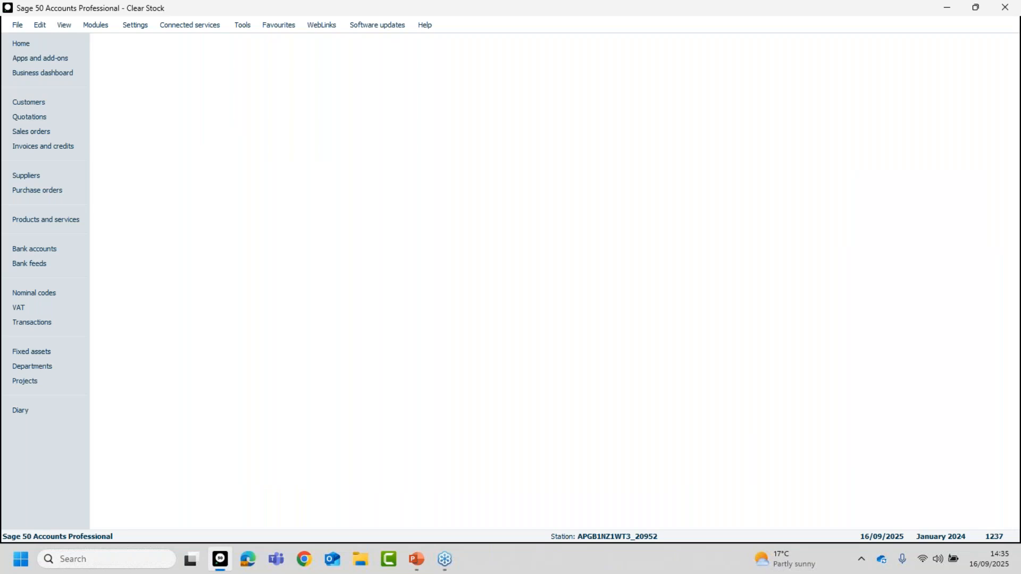
key(alt+Tab)
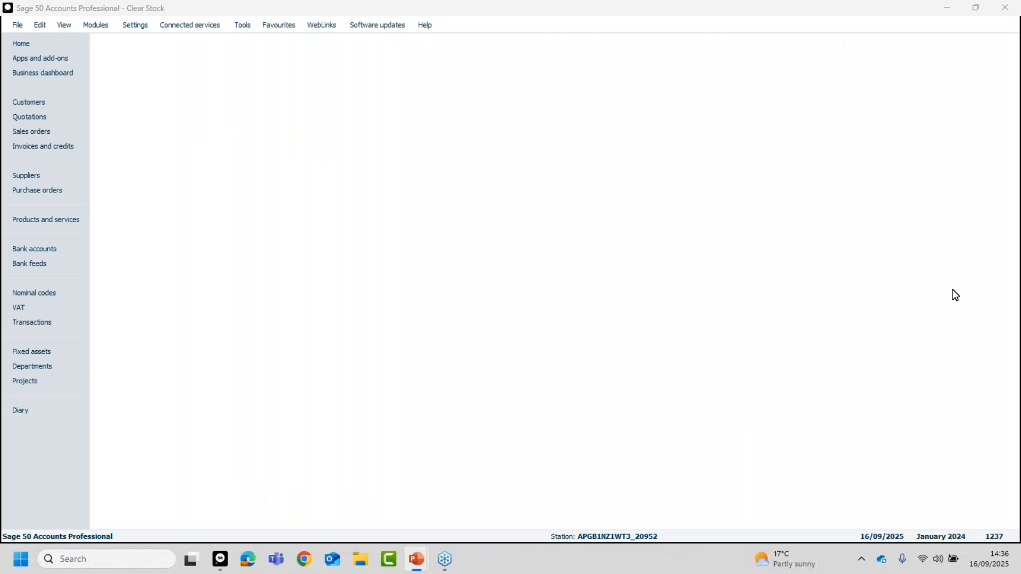
click(243, 24)
mouse_move(273, 107)
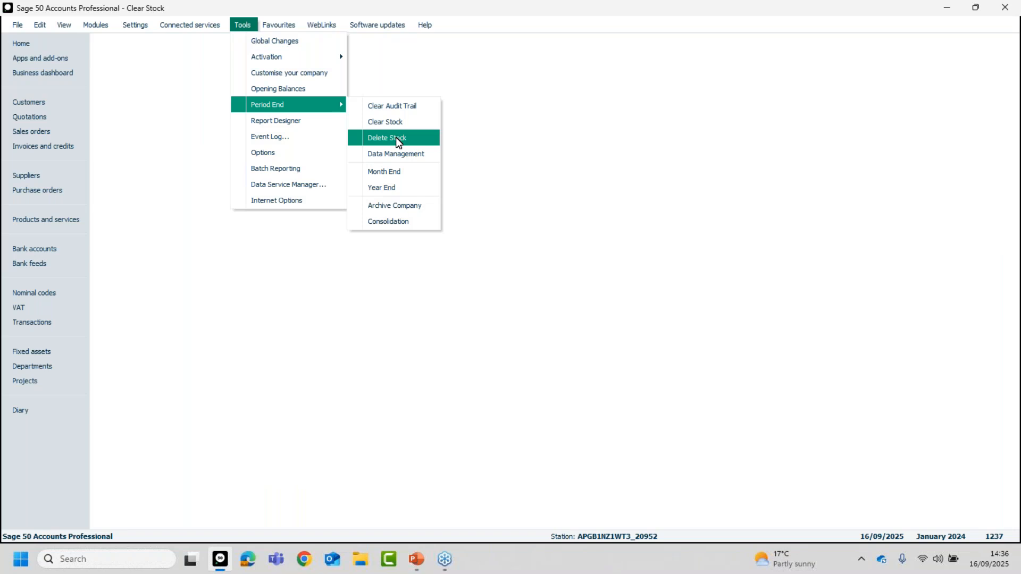
click(480, 152)
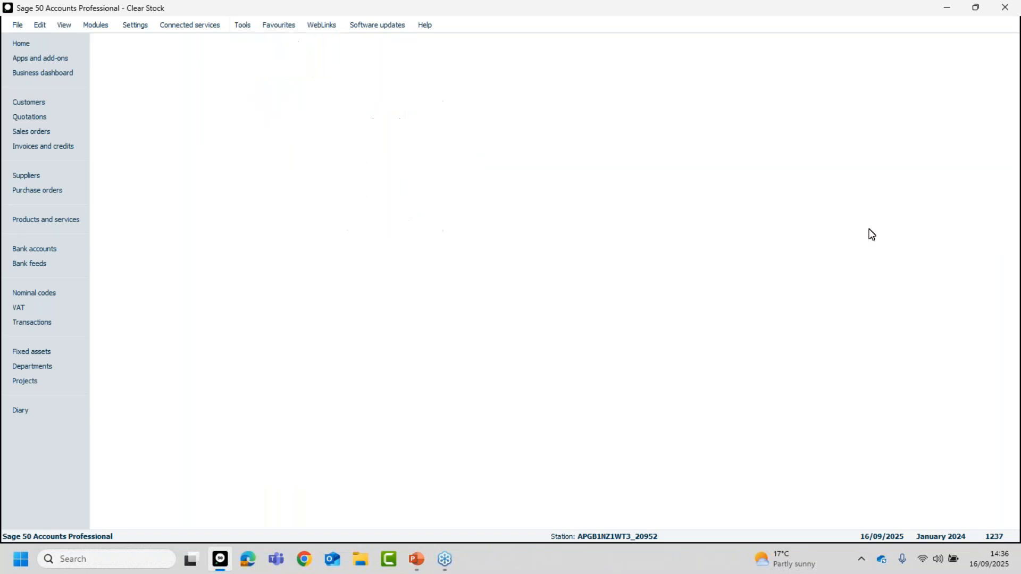
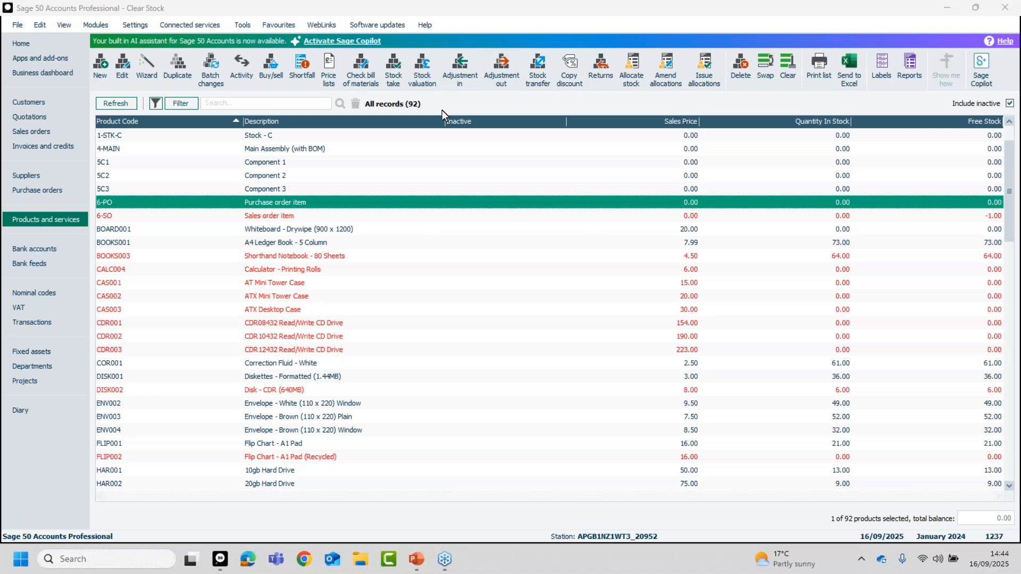
Examine the stock-related nominal codes, highlighting 1001 Stock, 5200 Opening Stock and 5201 Closing Stock.
click(32, 292)
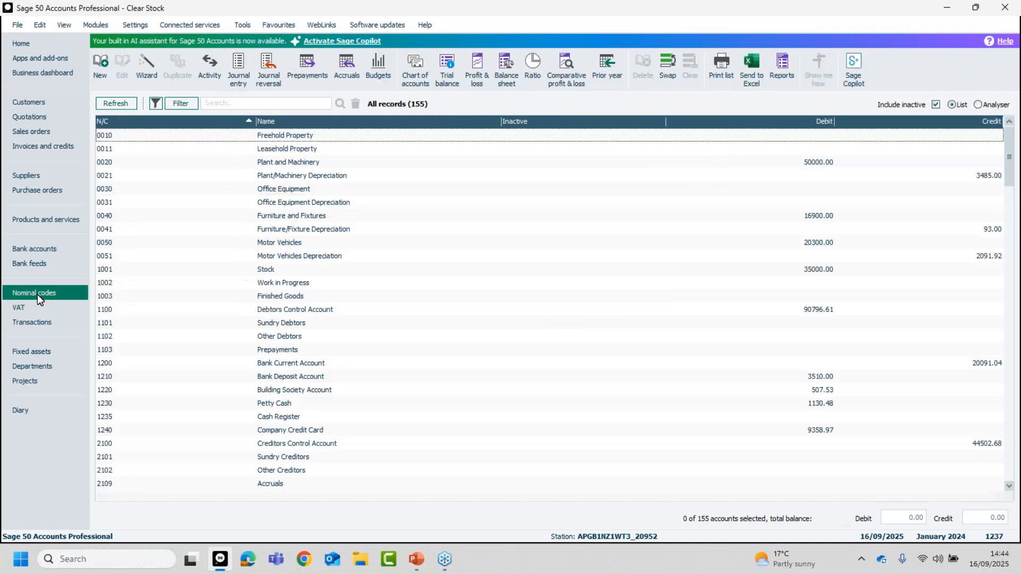
click(269, 270)
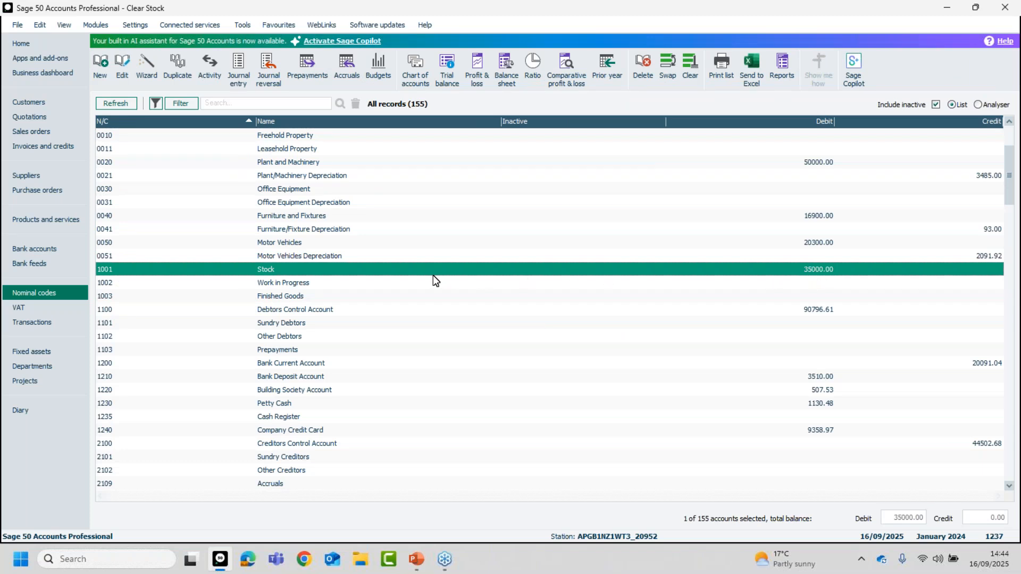
scroll(436, 282, down, 5)
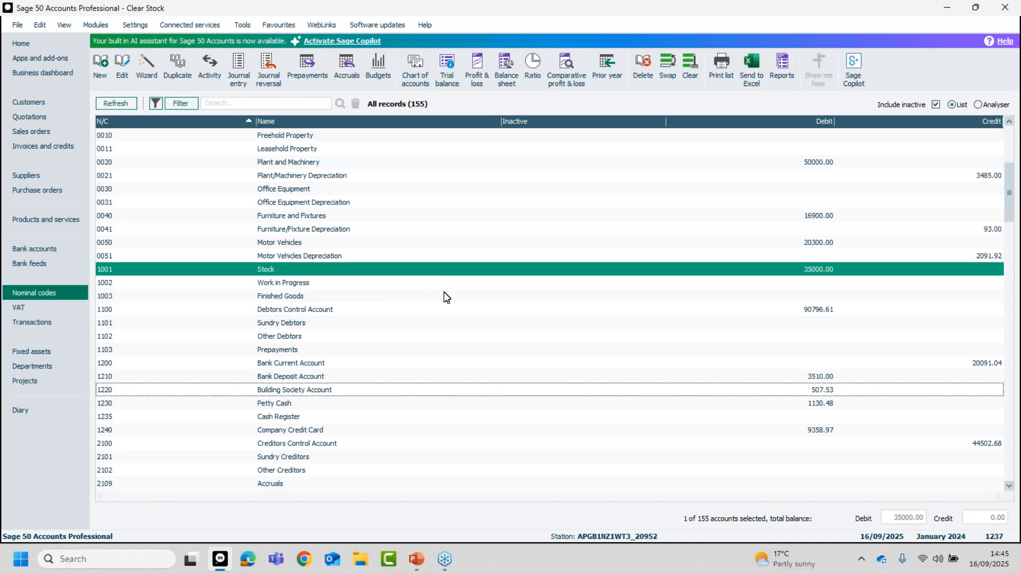
scroll(447, 300, down, 7)
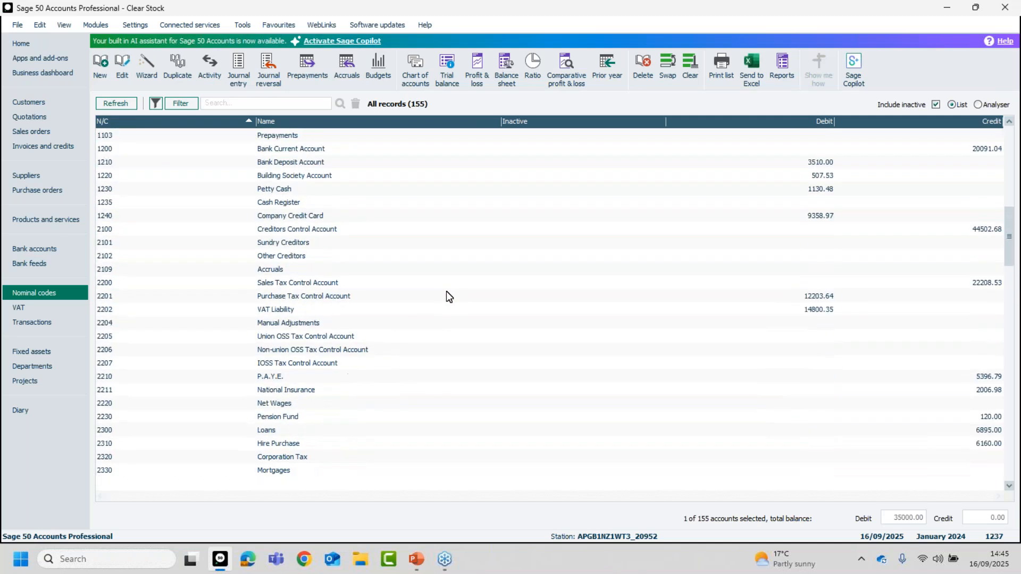
scroll(455, 308, down, 7)
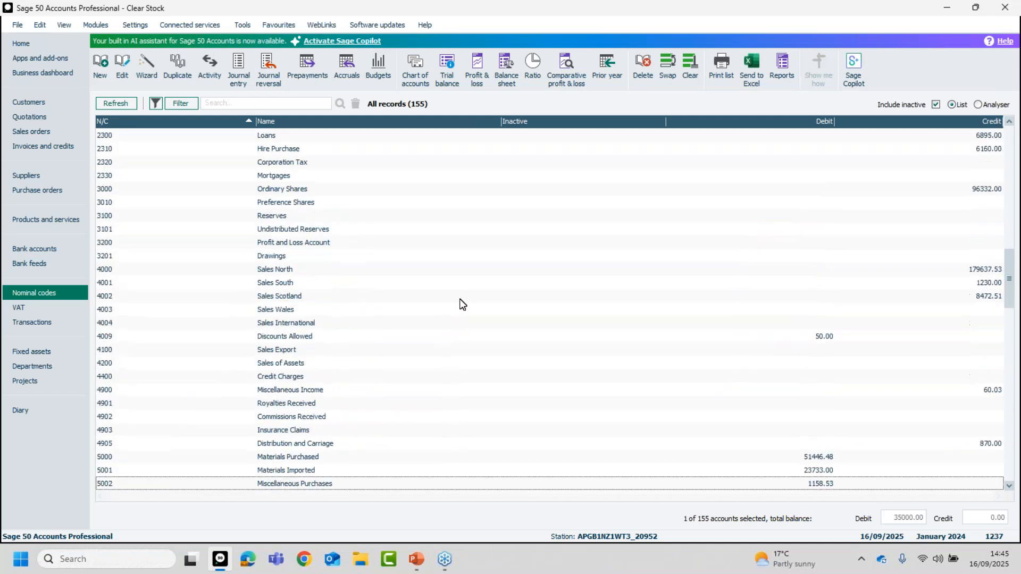
scroll(442, 373, down, 3)
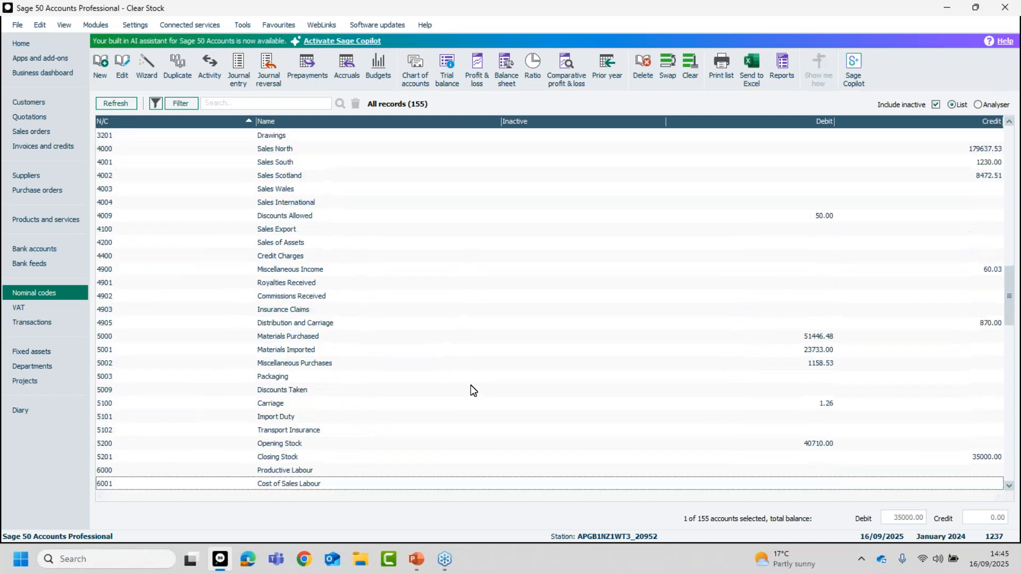
click(289, 417)
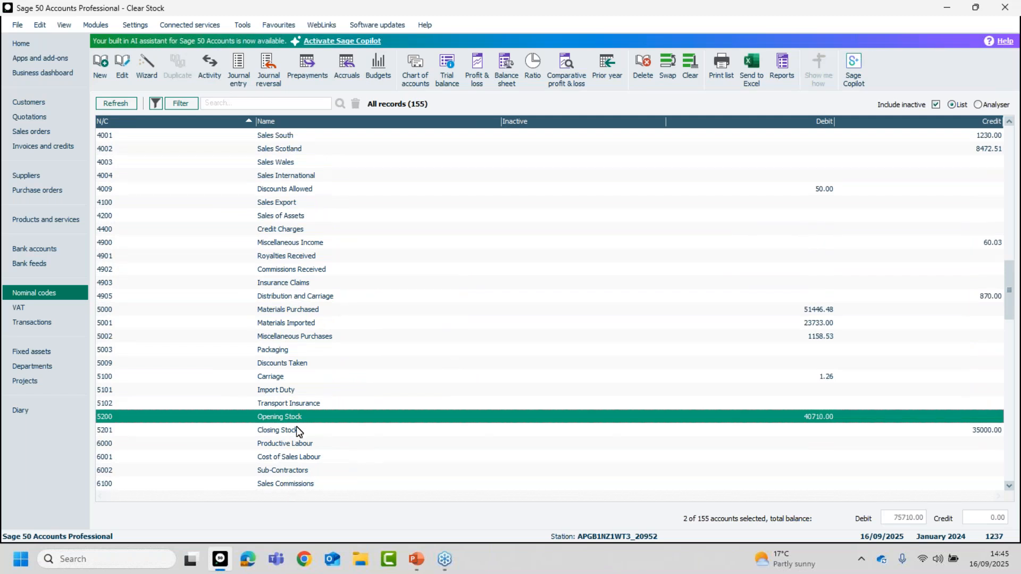
click(295, 430)
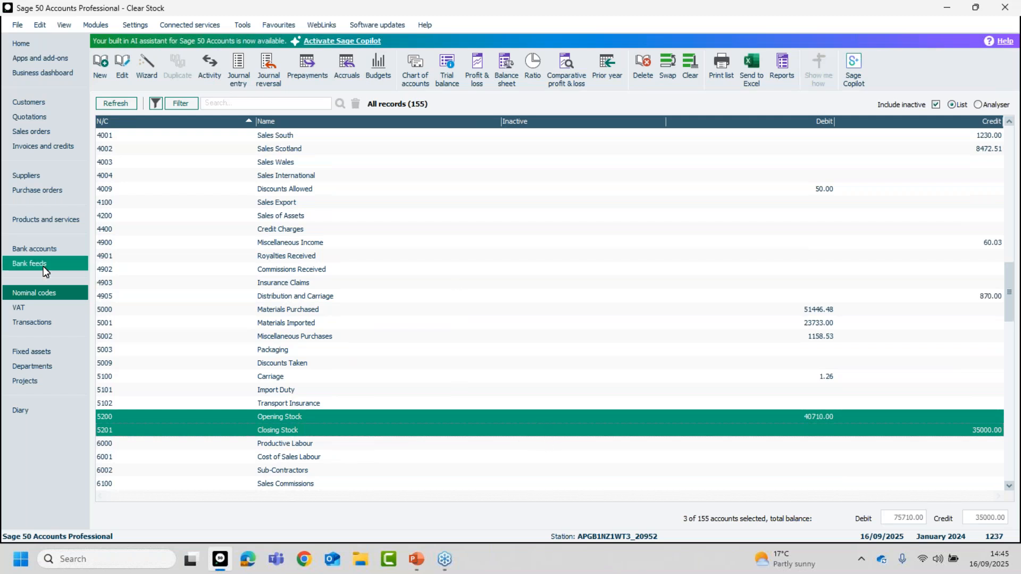
Return to the products list, select only 1-STK-C and start a stock adjustment in for it.
click(31, 220)
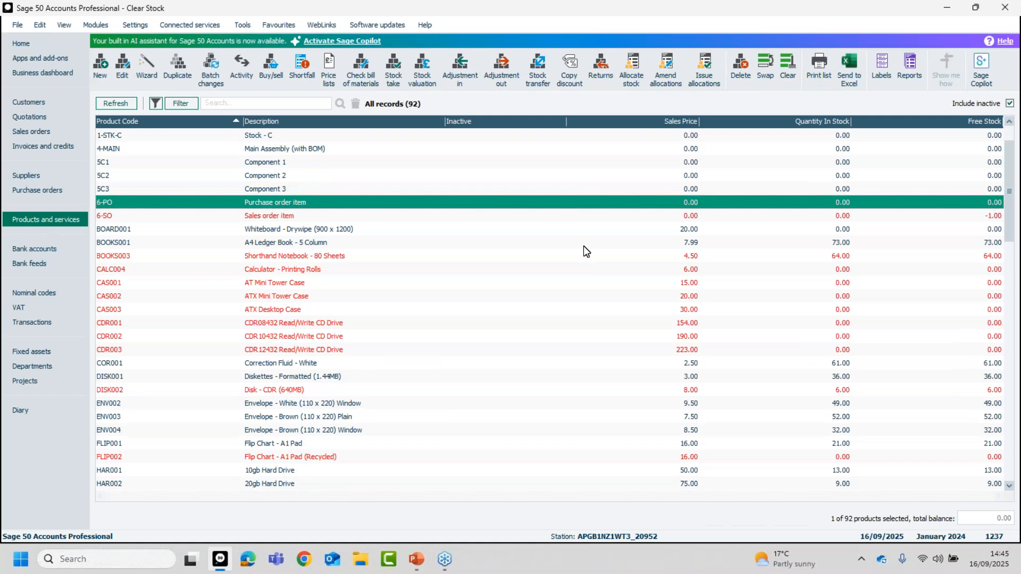
click(325, 137)
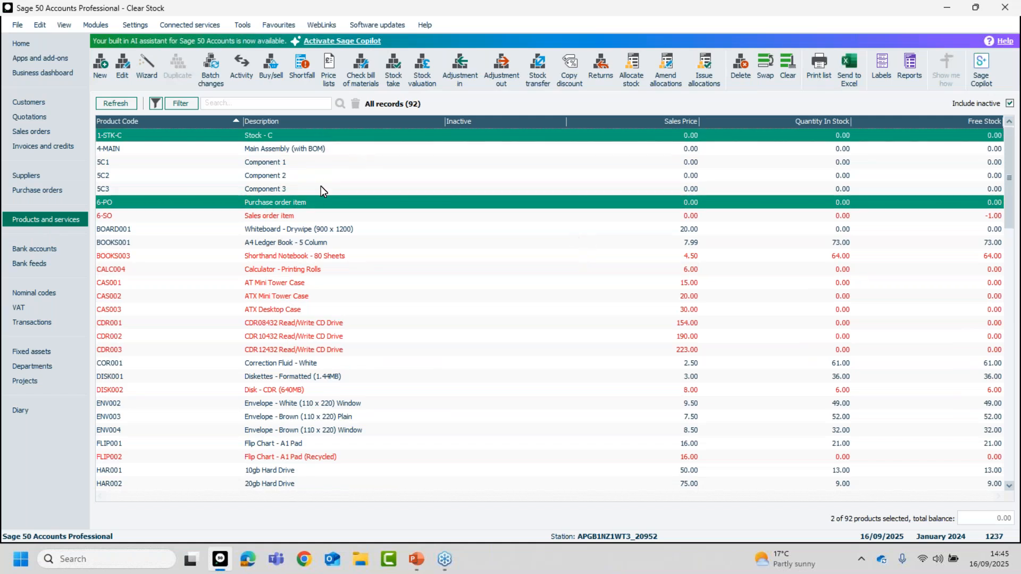
click(314, 202)
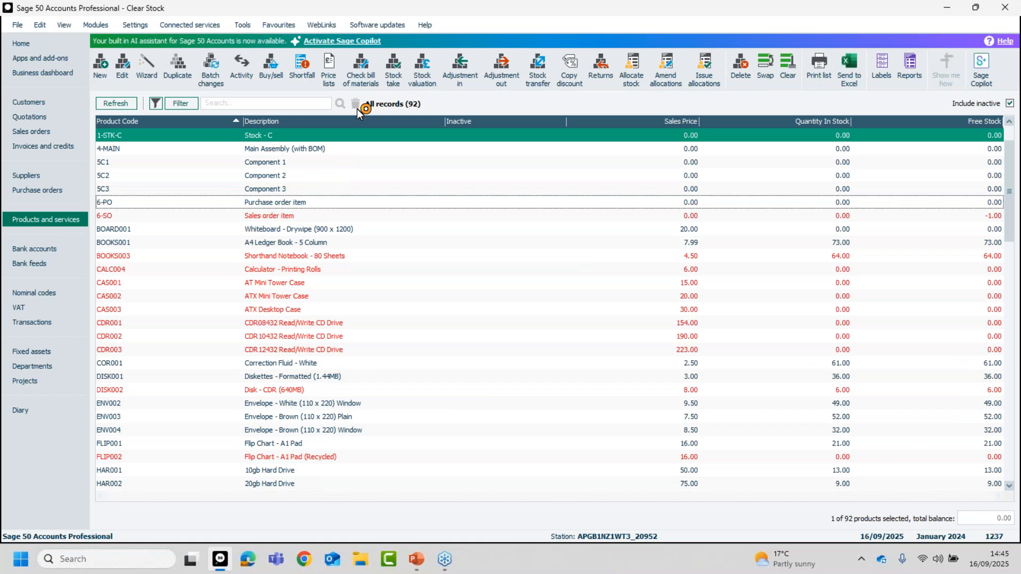
click(458, 69)
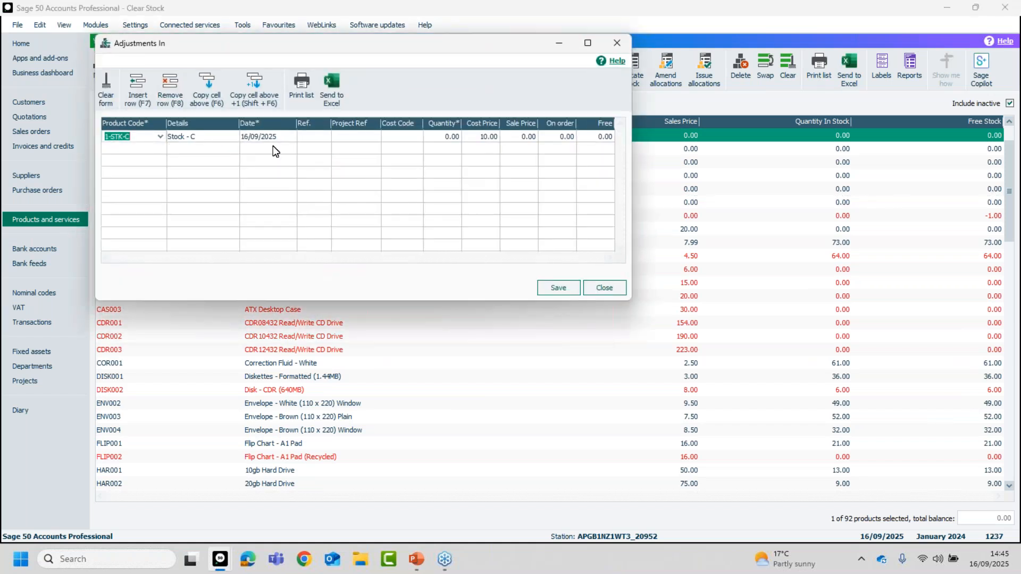
Adjust in a quantity of 10 for 1-STK-C at a cost price of 123.45, save it and close the adjustment window.
click(437, 137)
text(10)
key(Tab)
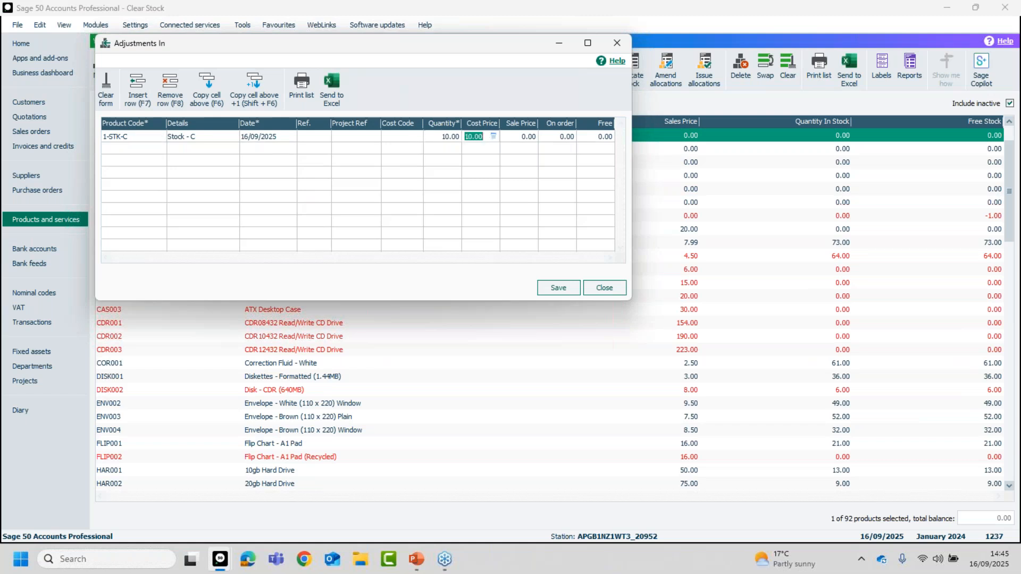
text(123.45)
key(Return)
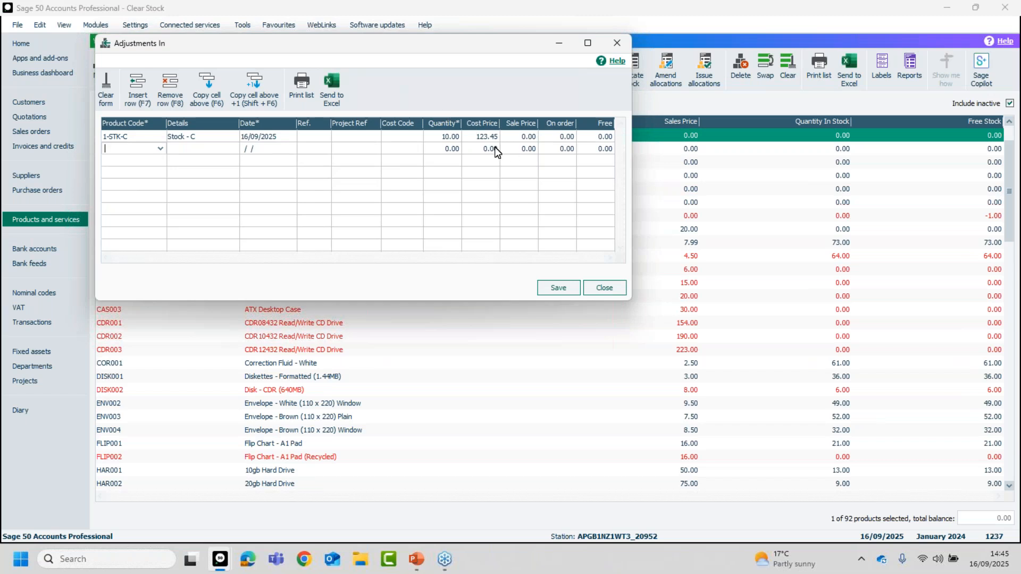
click(560, 288)
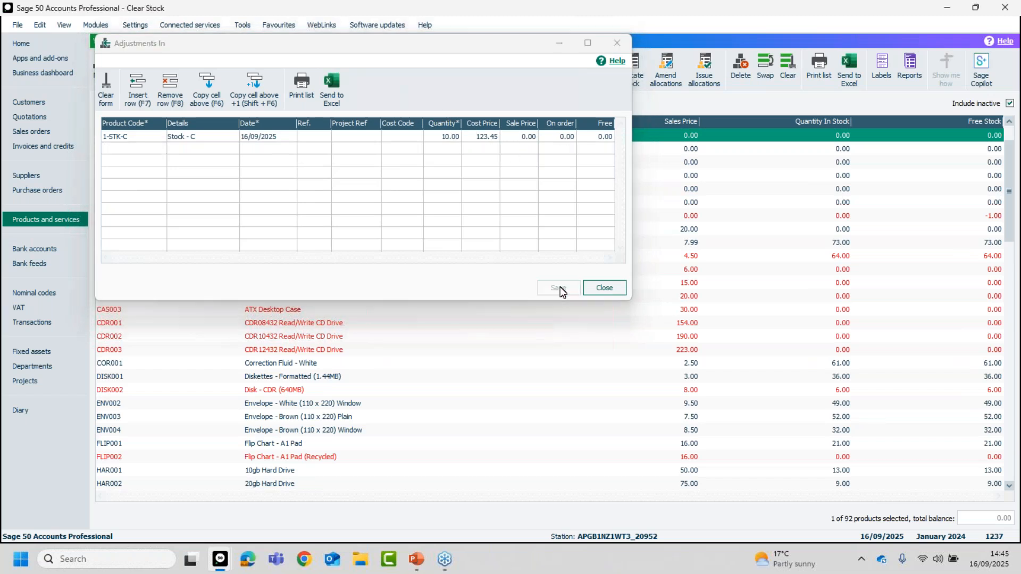
click(601, 286)
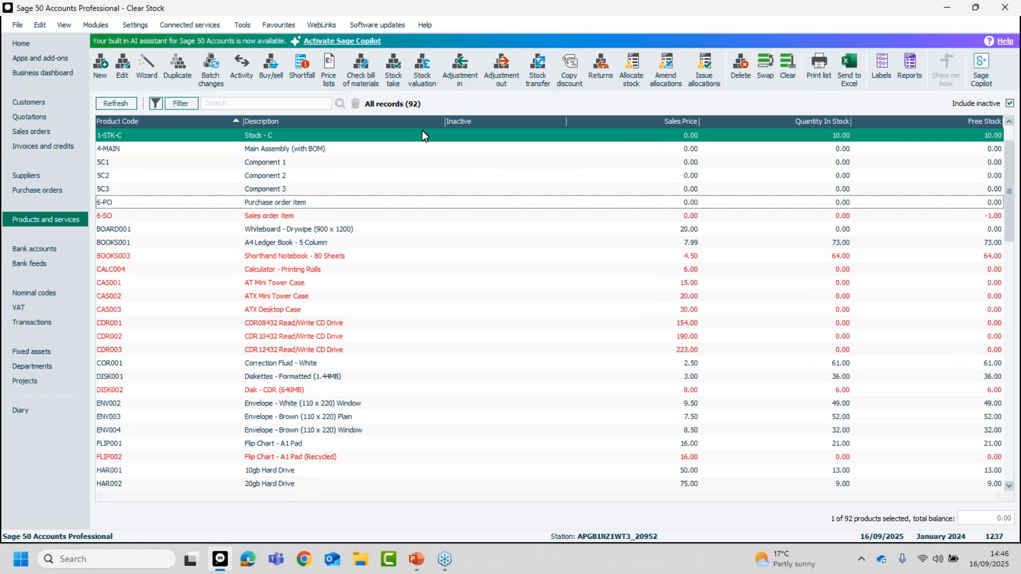
Review the activity of product 1-STK-C, close its record and check the latest audit trail transactions.
click(133, 135)
double_click(133, 135)
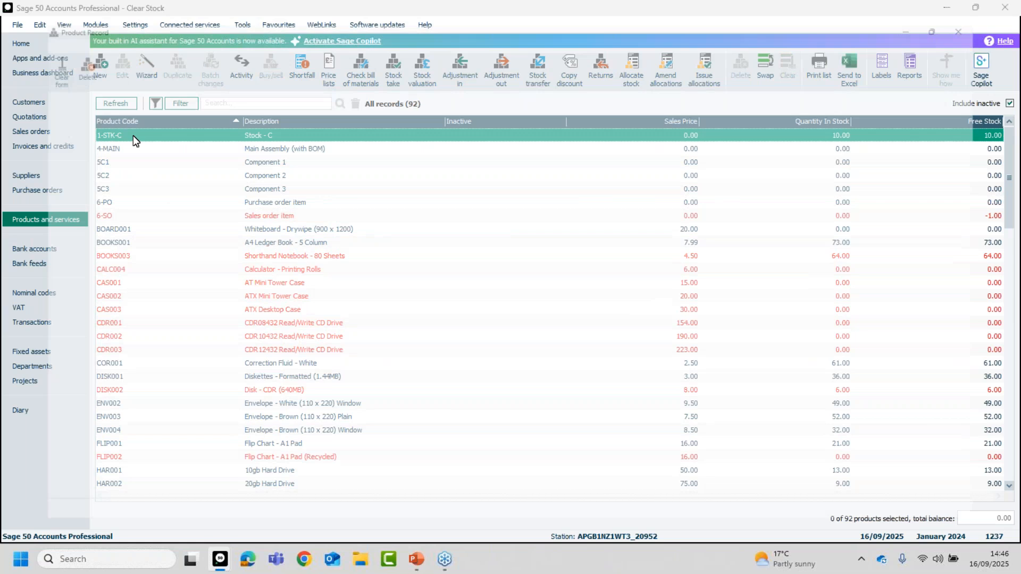
click(30, 184)
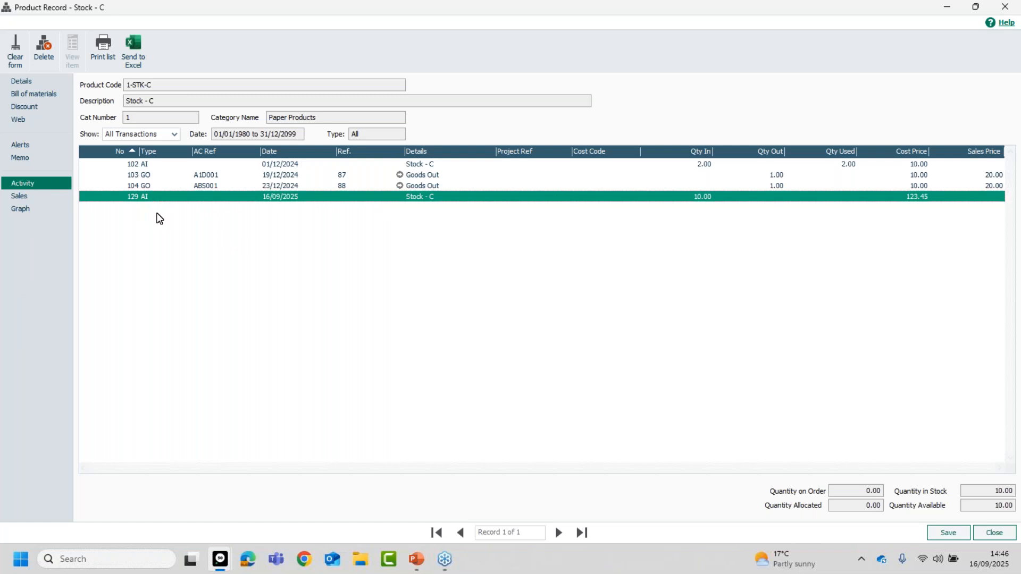
click(989, 532)
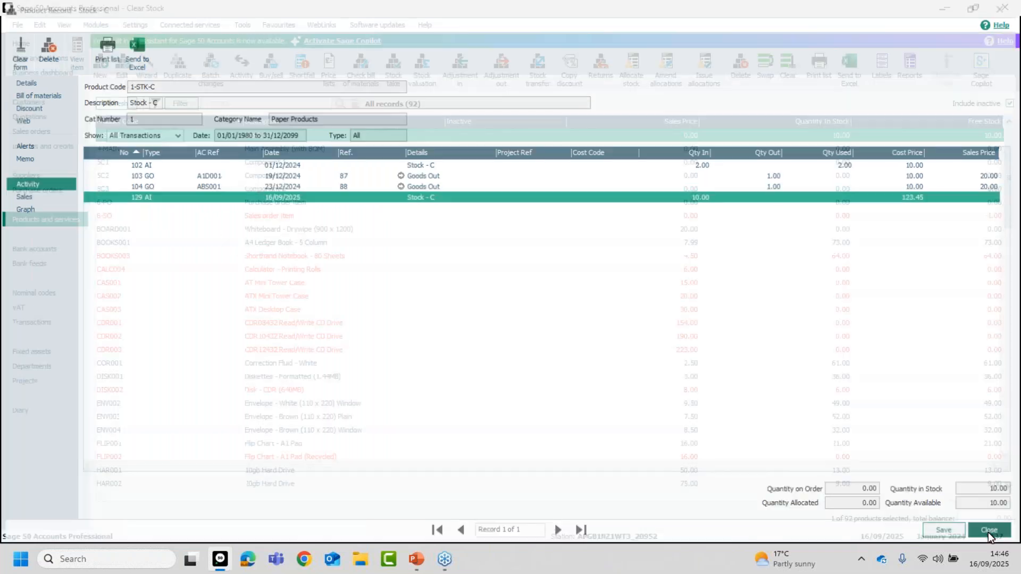
click(31, 321)
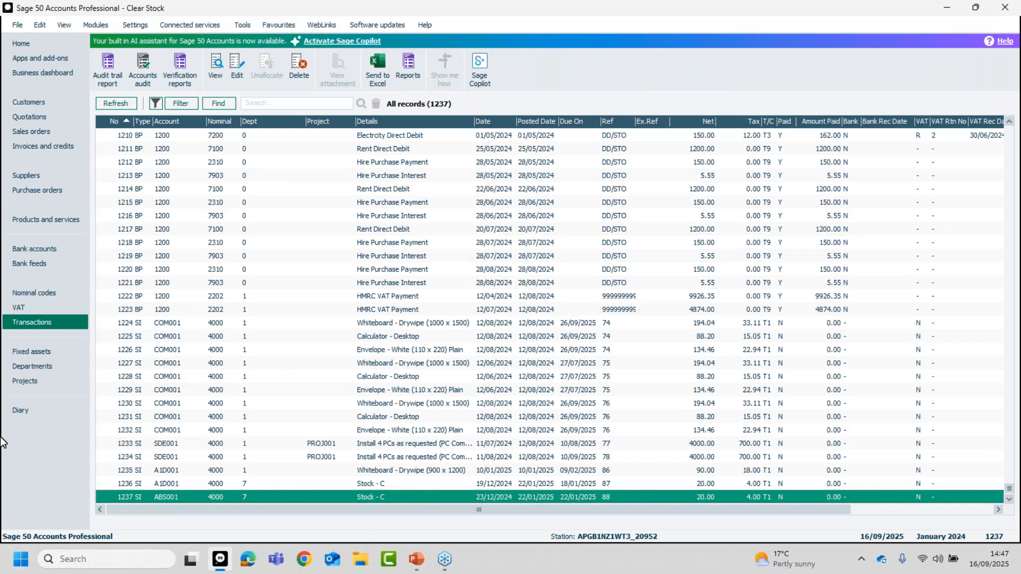
Switch to Chrome and go to the Sage webinars page at sage.co.uk/webinars.
click(305, 558)
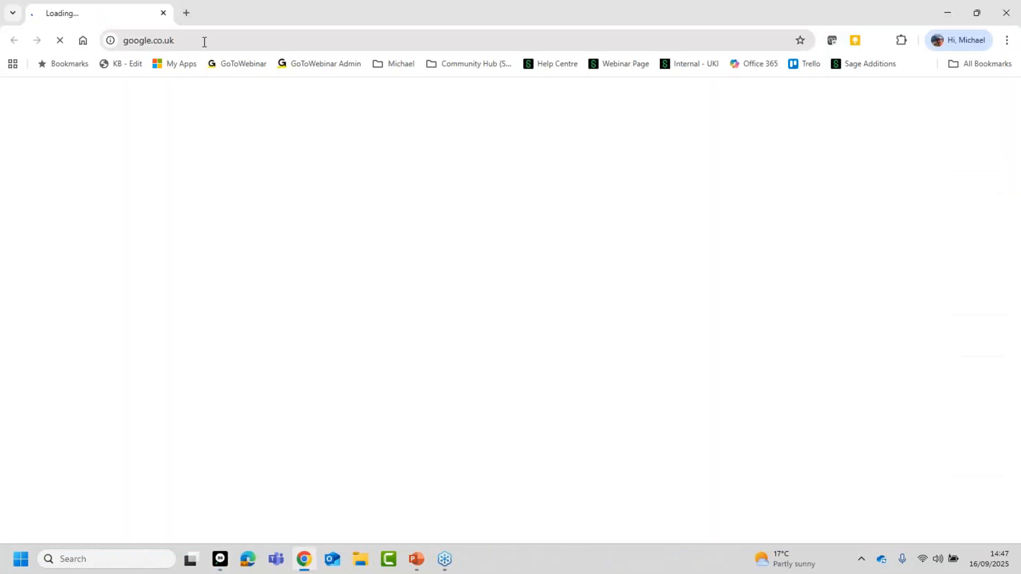
click(205, 40)
text(sa)
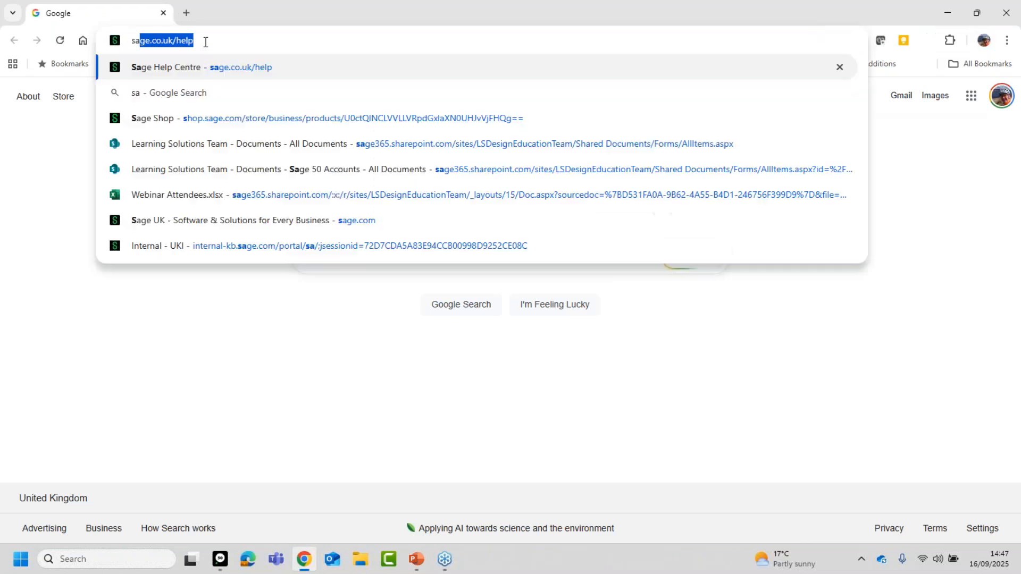
text(ge.co.uk)
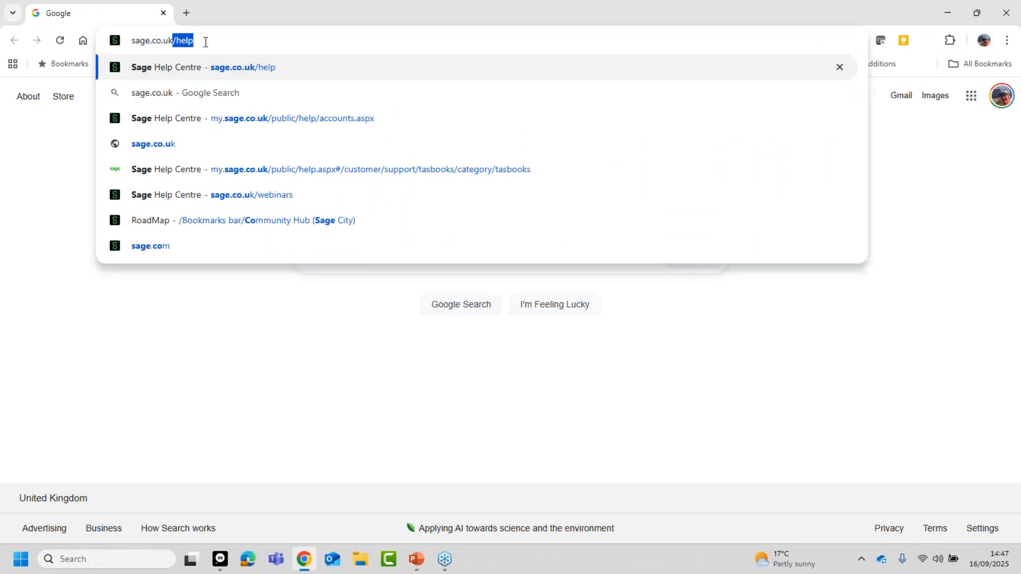
text(/webinars)
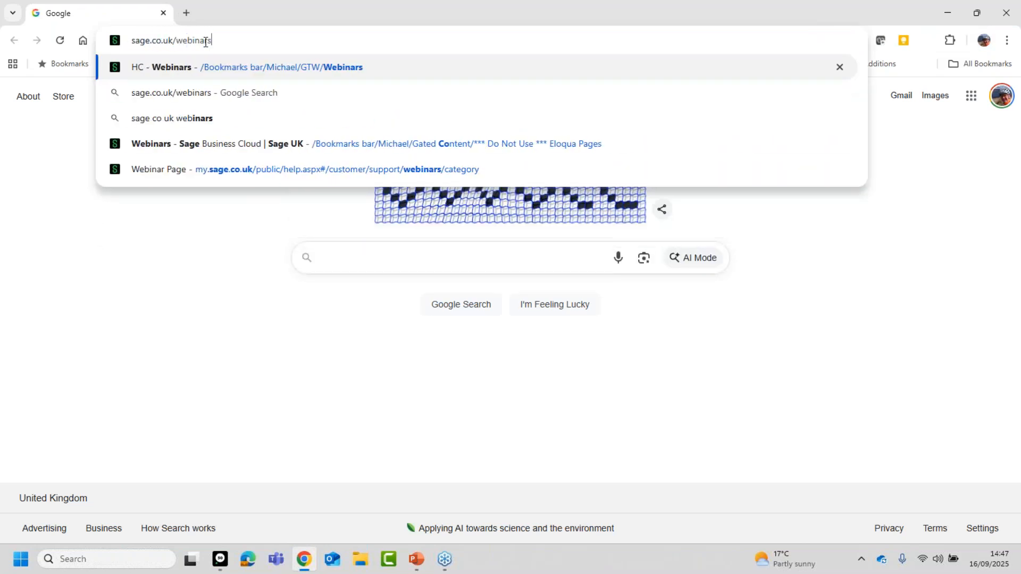
key(Return)
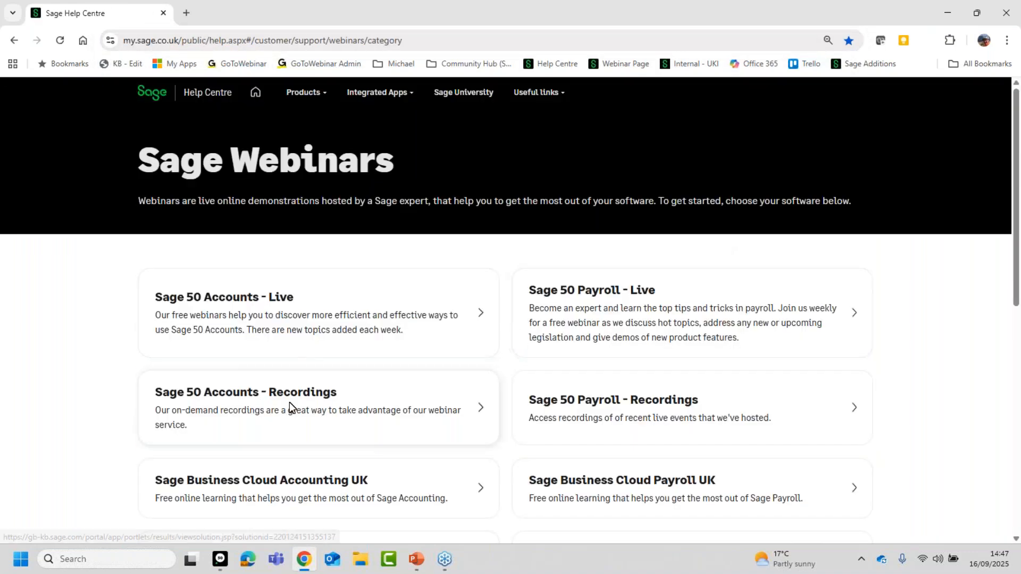
Open the Sage 50 Accounts webinar recordings and look through the topics down to the nominal codes section.
click(293, 406)
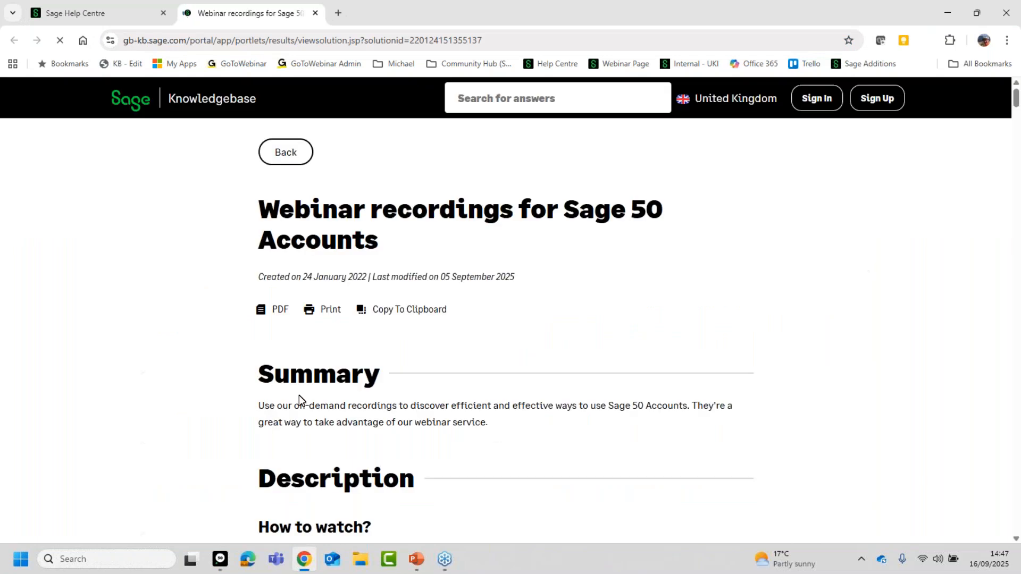
scroll(424, 383, down, 15)
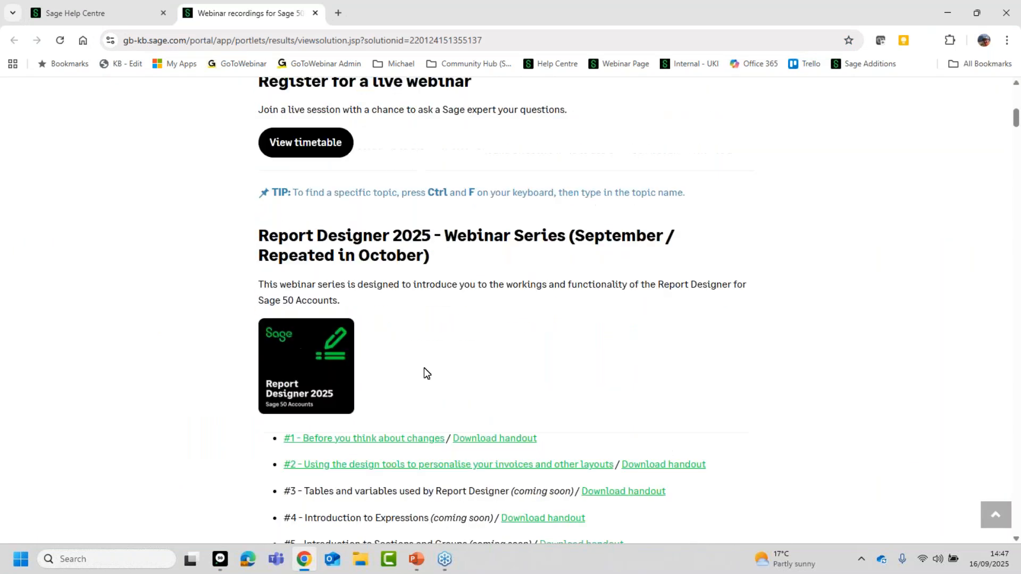
scroll(432, 372, down, 15)
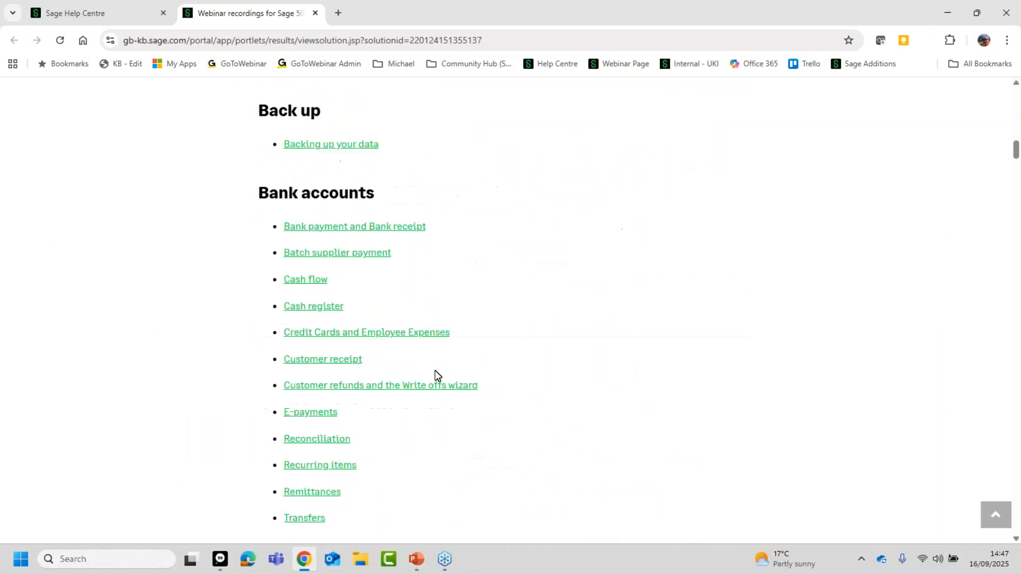
scroll(435, 369, down, 15)
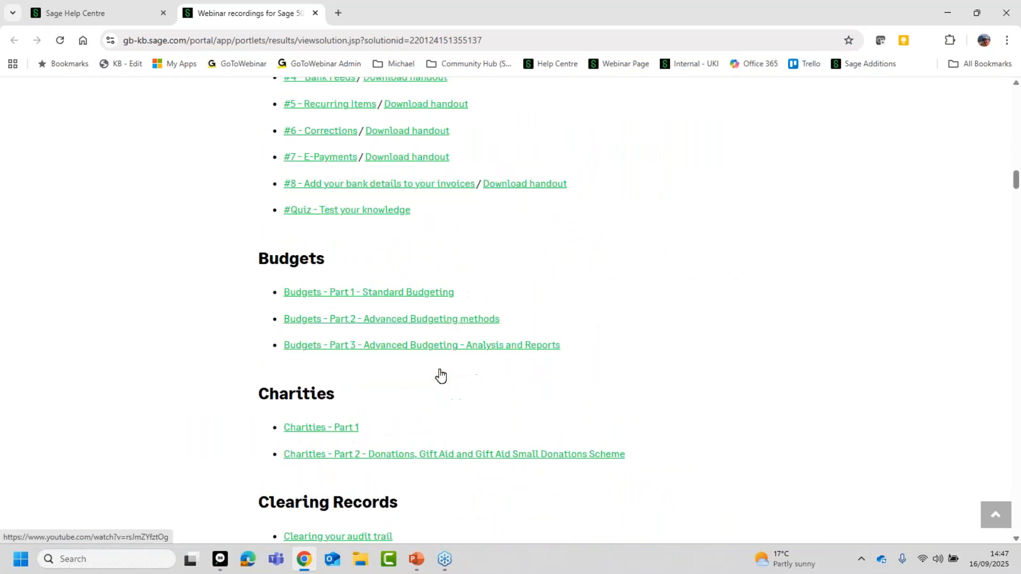
scroll(436, 369, down, 15)
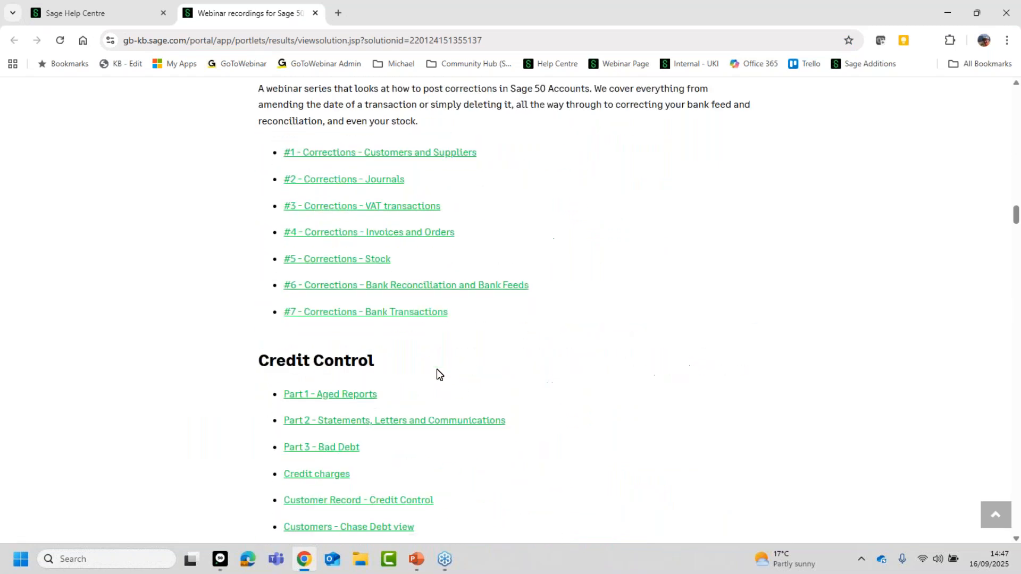
scroll(439, 374, down, 15)
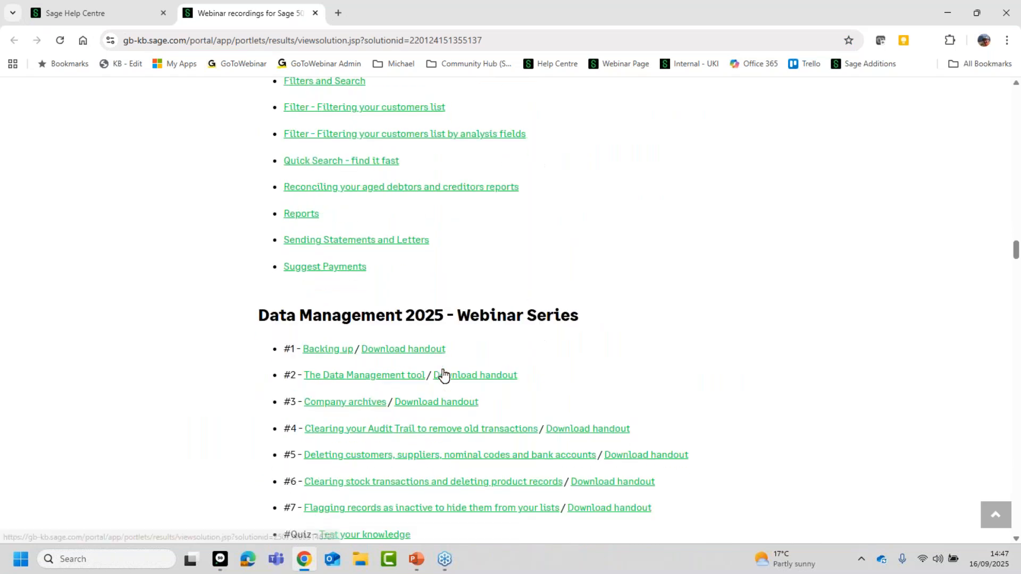
scroll(436, 374, down, 15)
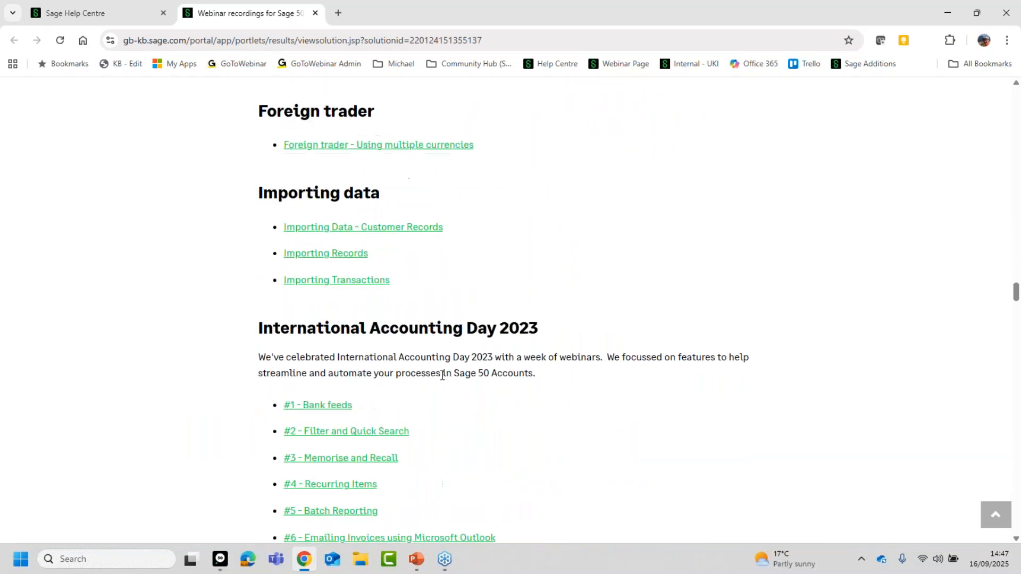
scroll(437, 373, down, 15)
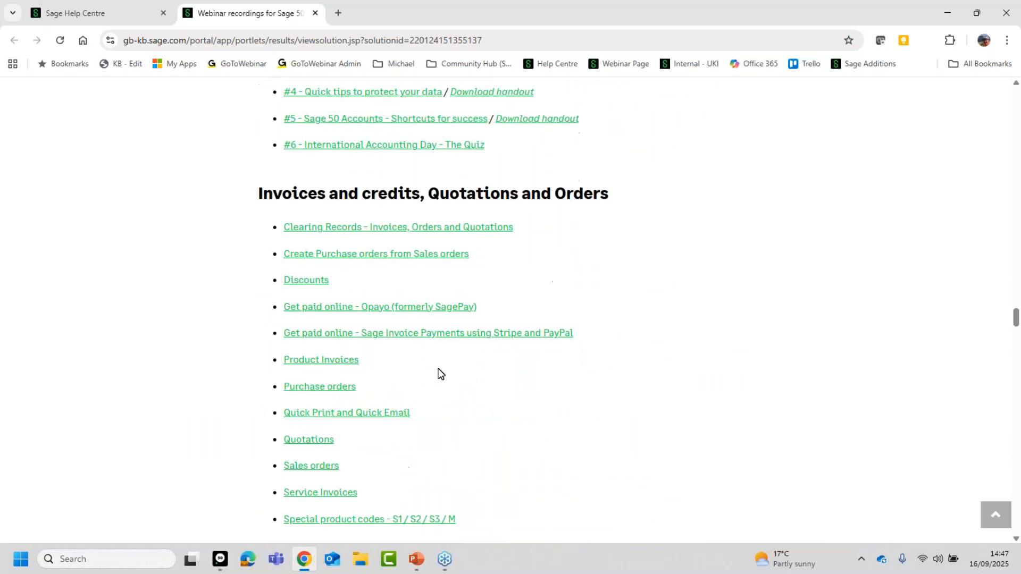
scroll(443, 369, down, 5)
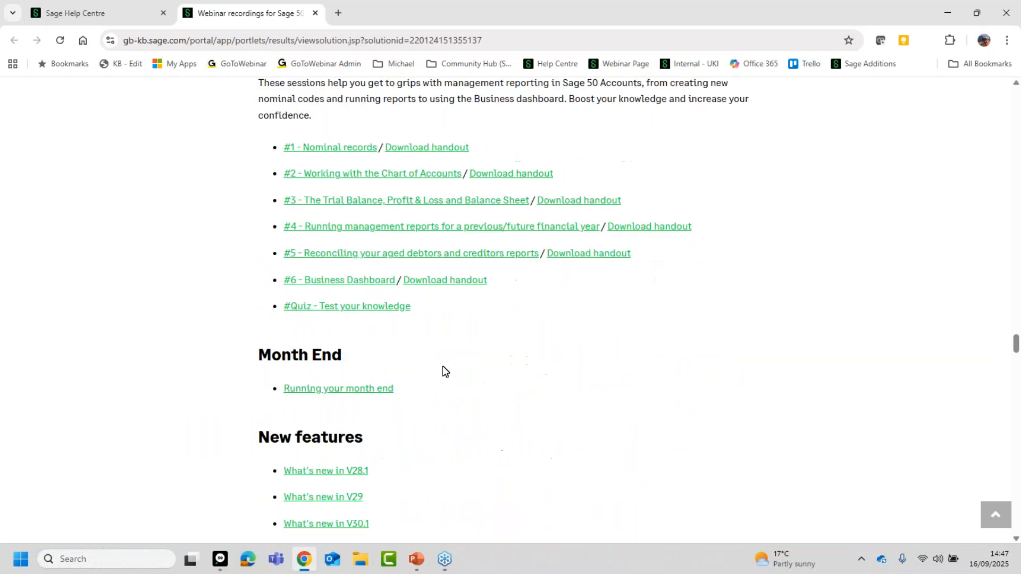
scroll(443, 369, up, 7)
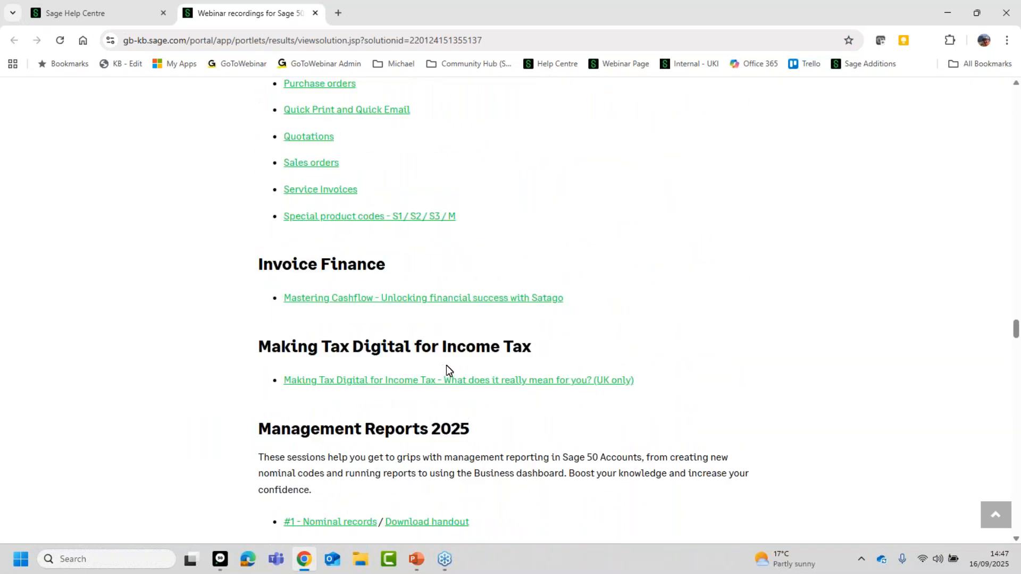
scroll(446, 366, down, 13)
scroll(446, 366, down, 3)
scroll(446, 369, up, 1)
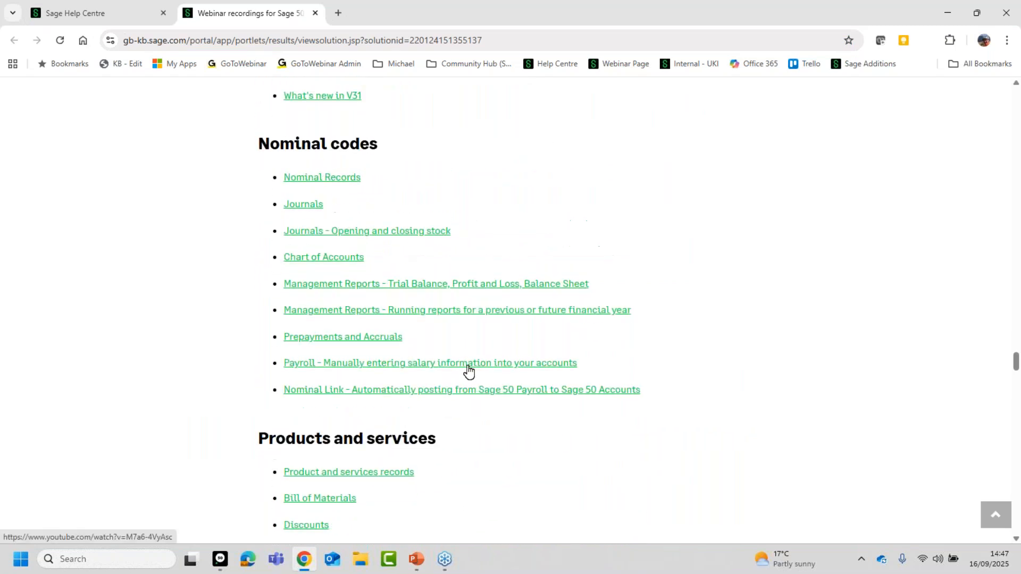